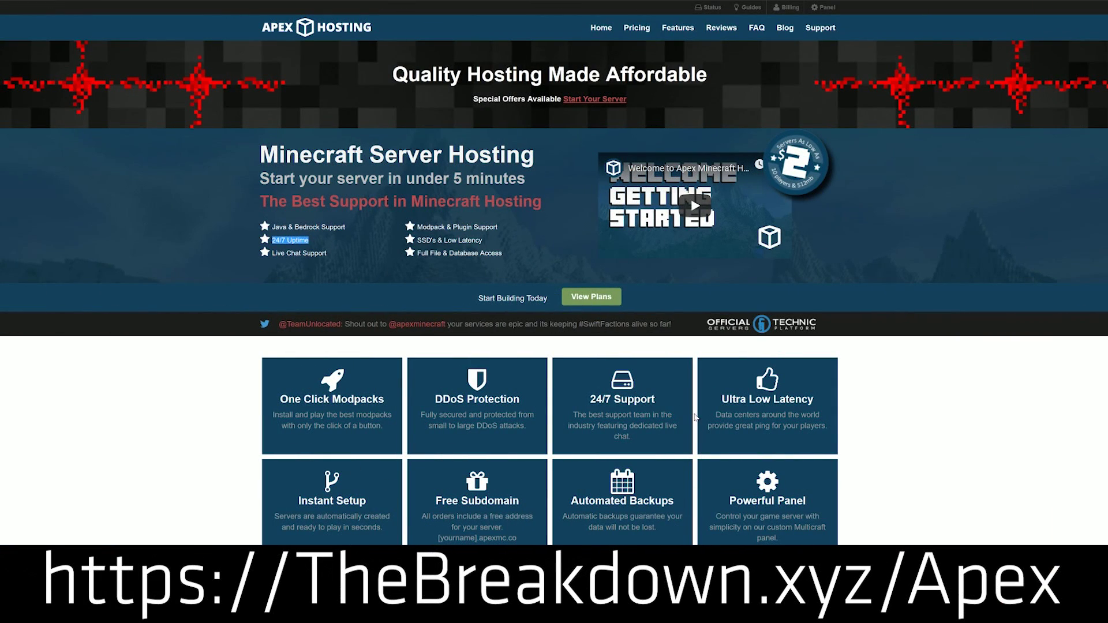
# Look through the Apex Hosting page's feature list, server locations and the description of supported Minecraft servers
pyautogui.moveTo(670, 399); pyautogui.dragTo(588, 400)
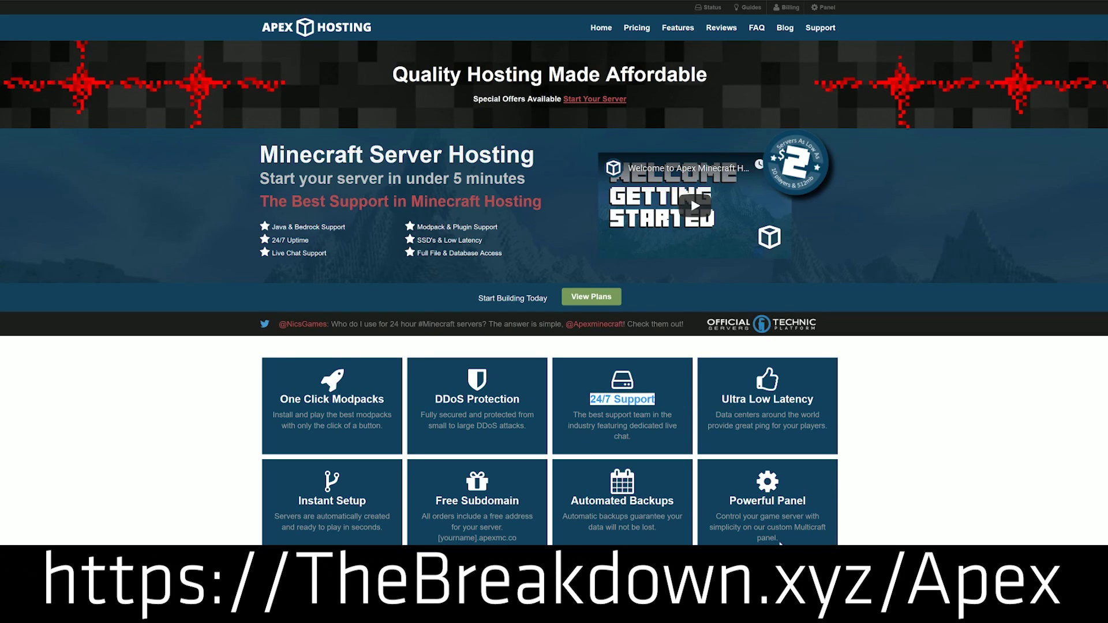
pyautogui.moveTo(263, 408); pyautogui.dragTo(385, 402)
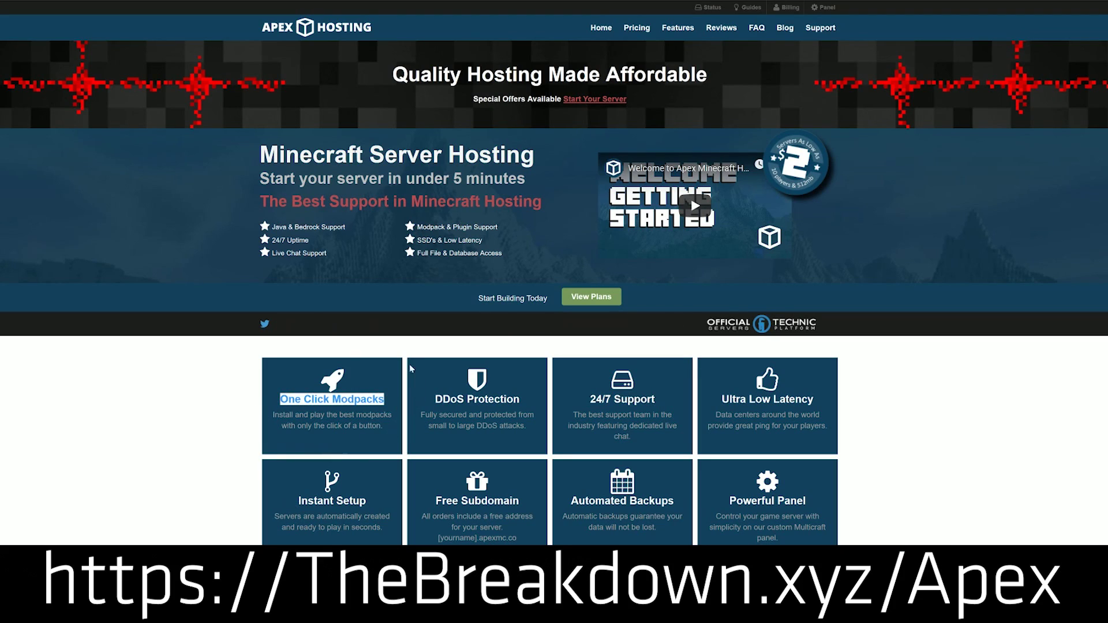
pyautogui.scroll(-3, 213, 434)
pyautogui.scroll(-8, 213, 434)
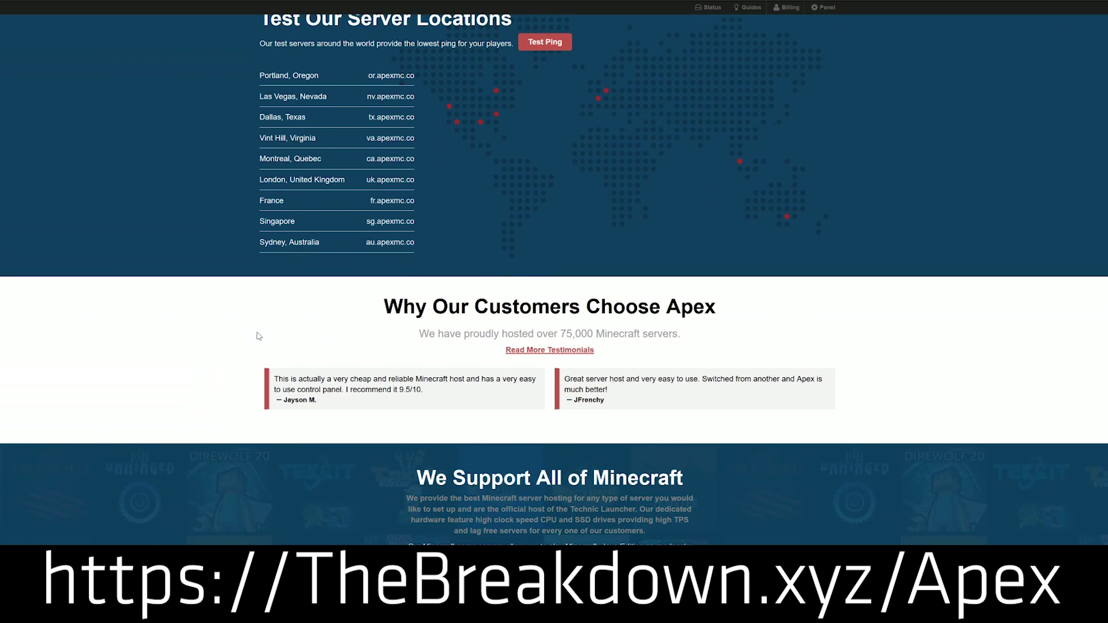
pyautogui.scroll(-1, 833, 494)
pyautogui.scroll(-4, 833, 494)
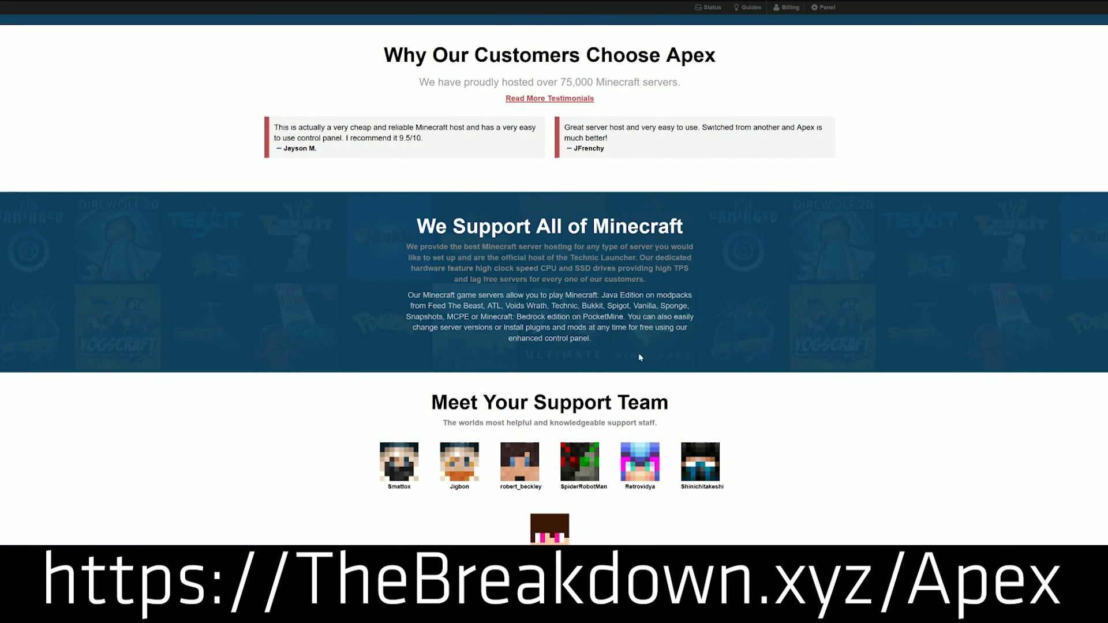
pyautogui.moveTo(448, 269); pyautogui.dragTo(615, 269)
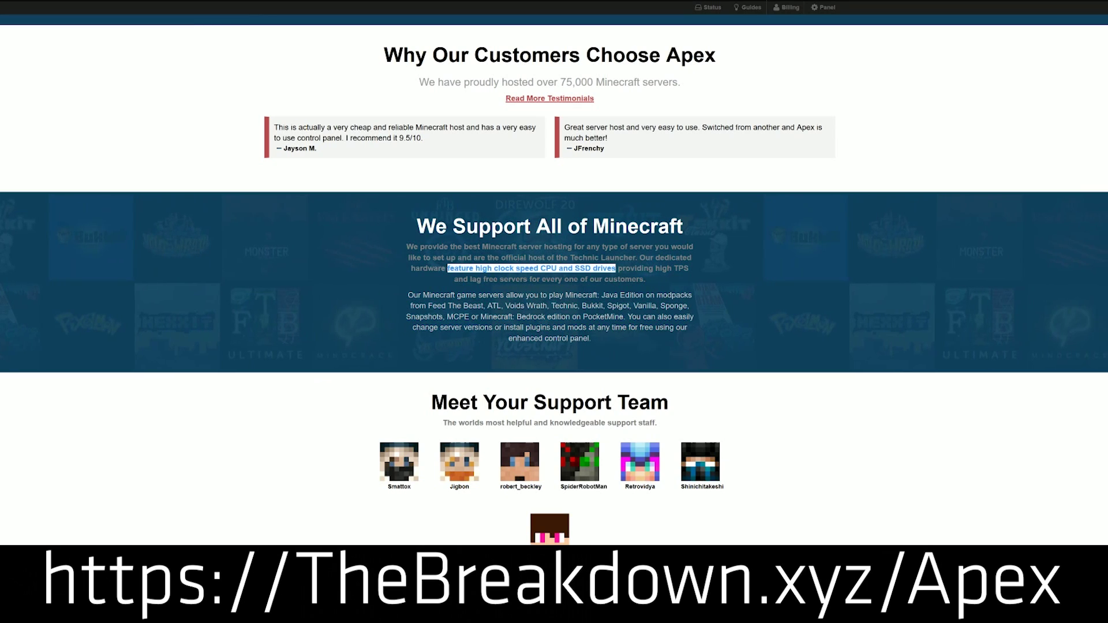
pyautogui.moveTo(457, 305); pyautogui.dragTo(484, 306)
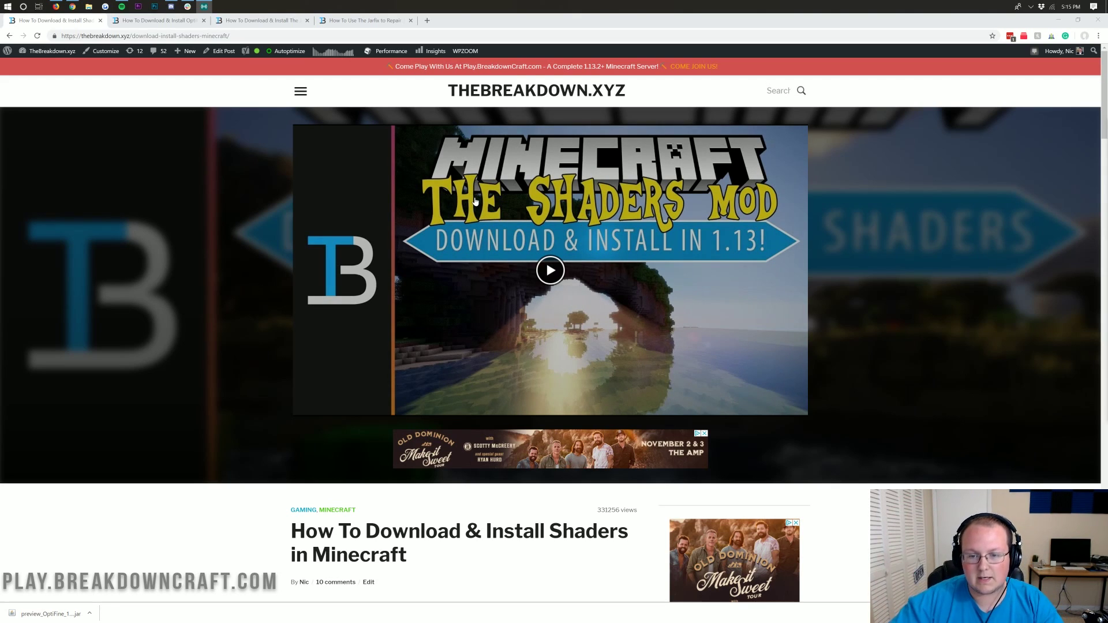
# Open the Sildur's Shaders download page from the article on installing shaders in Minecraft
pyautogui.scroll(-5, 408, 302)
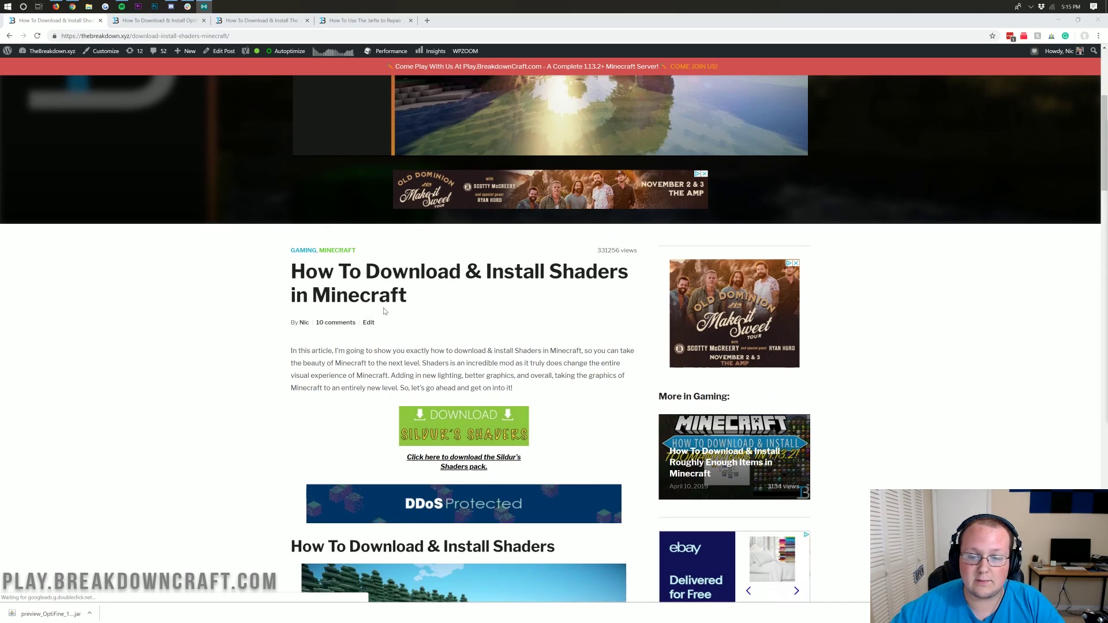
pyautogui.scroll(-6, 404, 305)
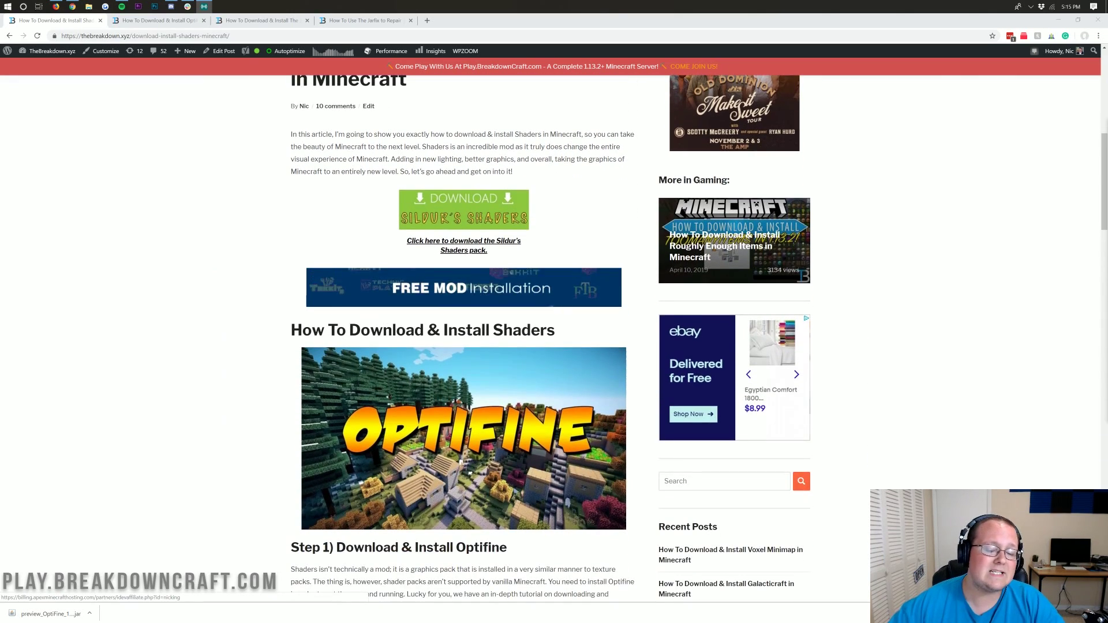
pyautogui.scroll(-3, 370, 321)
pyautogui.scroll(-2, 370, 311)
pyautogui.scroll(5, 371, 340)
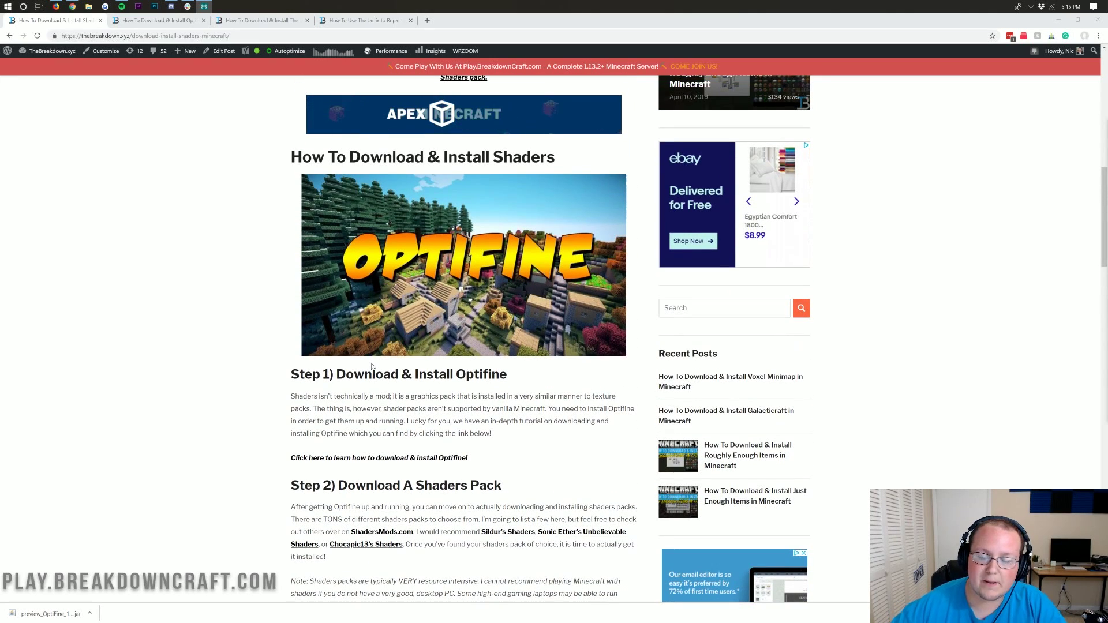
pyautogui.scroll(5, 372, 366)
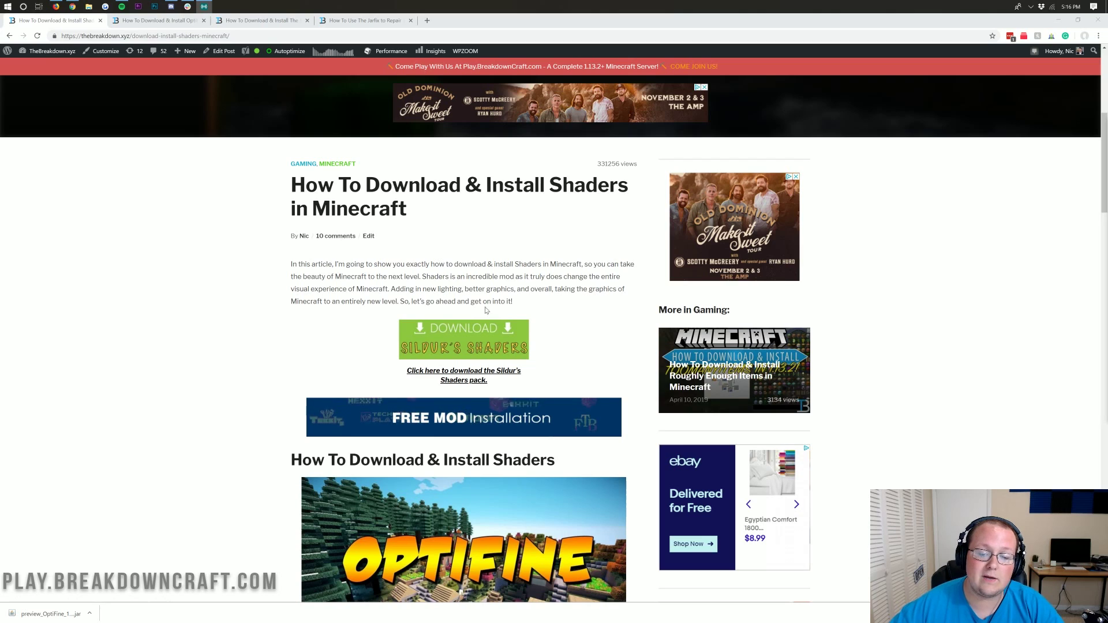
pyautogui.click(450, 346)
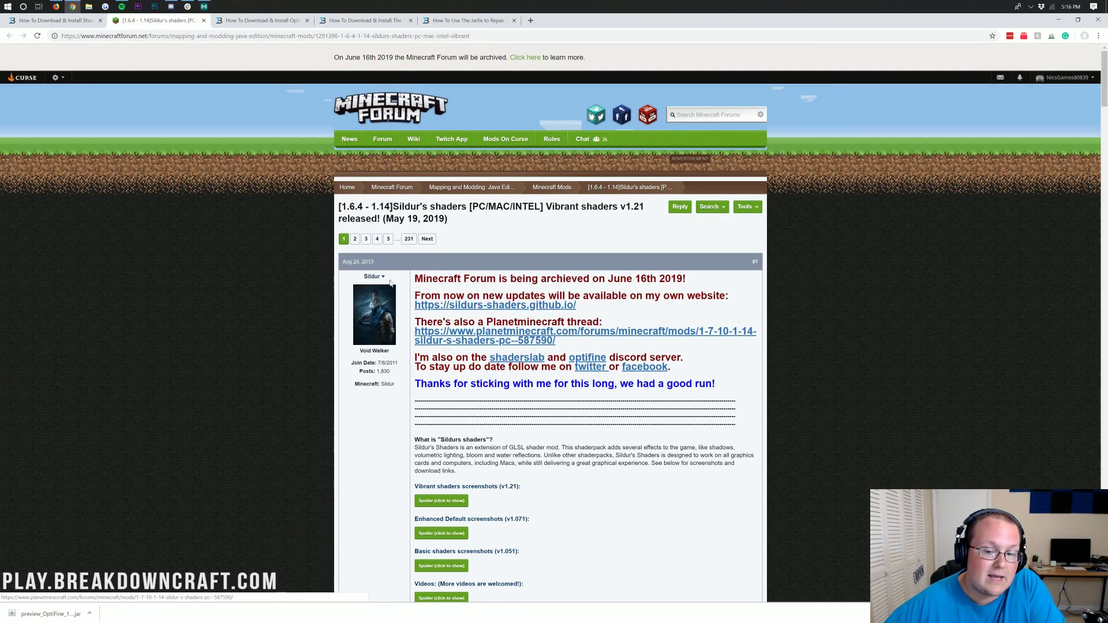
# Check the thread title for 1.14 support and open the mirror link for Sildur's Vibrant shaders 1.21 Medium
pyautogui.moveTo(371, 206); pyautogui.dragTo(391, 207)
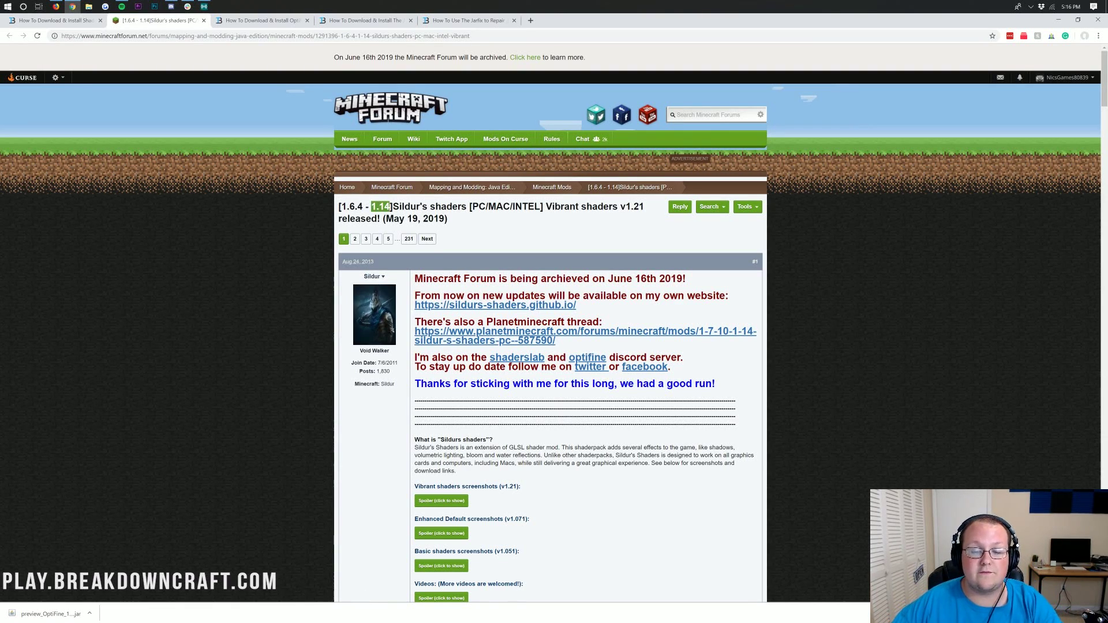
pyautogui.click(390, 207)
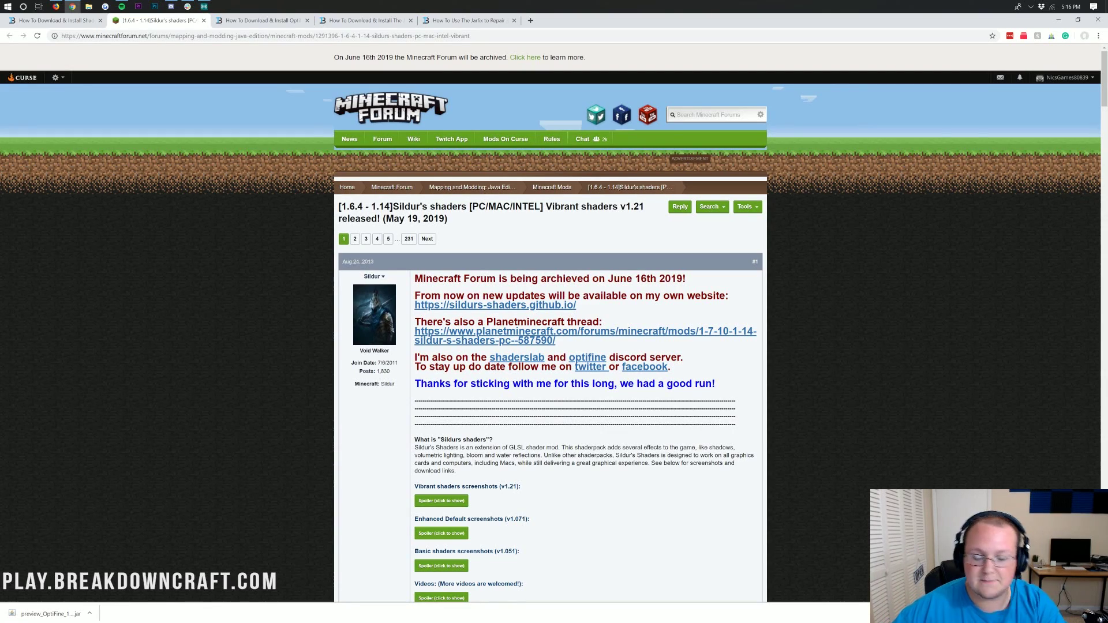
pyautogui.scroll(-4, 550, 323)
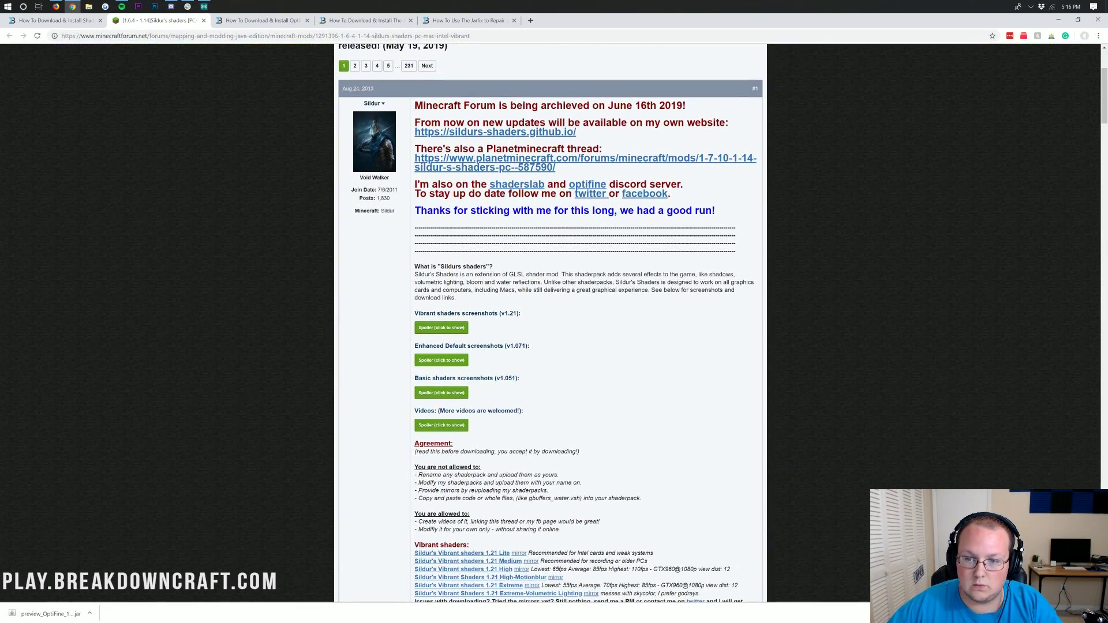
pyautogui.scroll(-1, 466, 274)
pyautogui.scroll(-4, 466, 273)
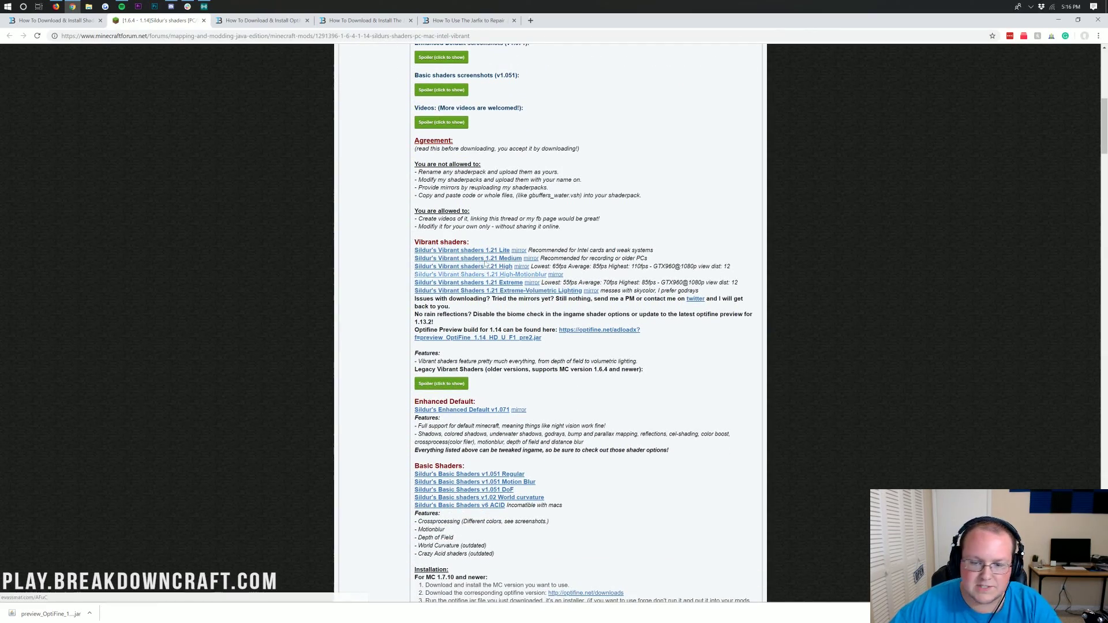
pyautogui.scroll(-4, 437, 323)
pyautogui.scroll(5, 438, 354)
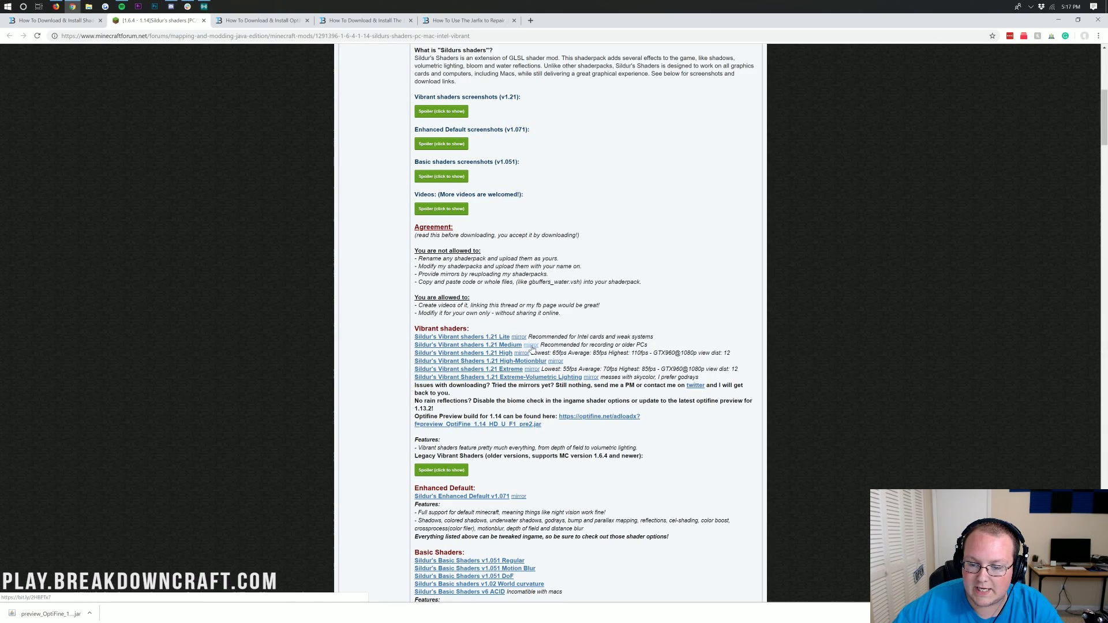
pyautogui.click(531, 345)
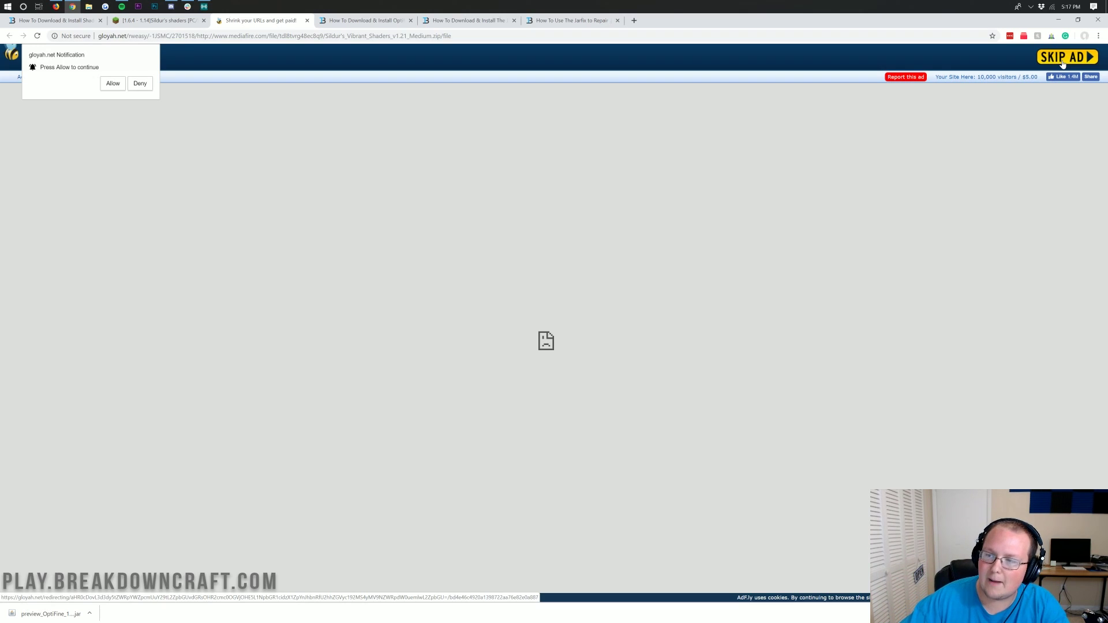
# Skip the ad, continue to MediaFire and download the Sildur's Vibrant Shaders v1.21 Medium zip, dismissing the pop-up window
pyautogui.click(1062, 64)
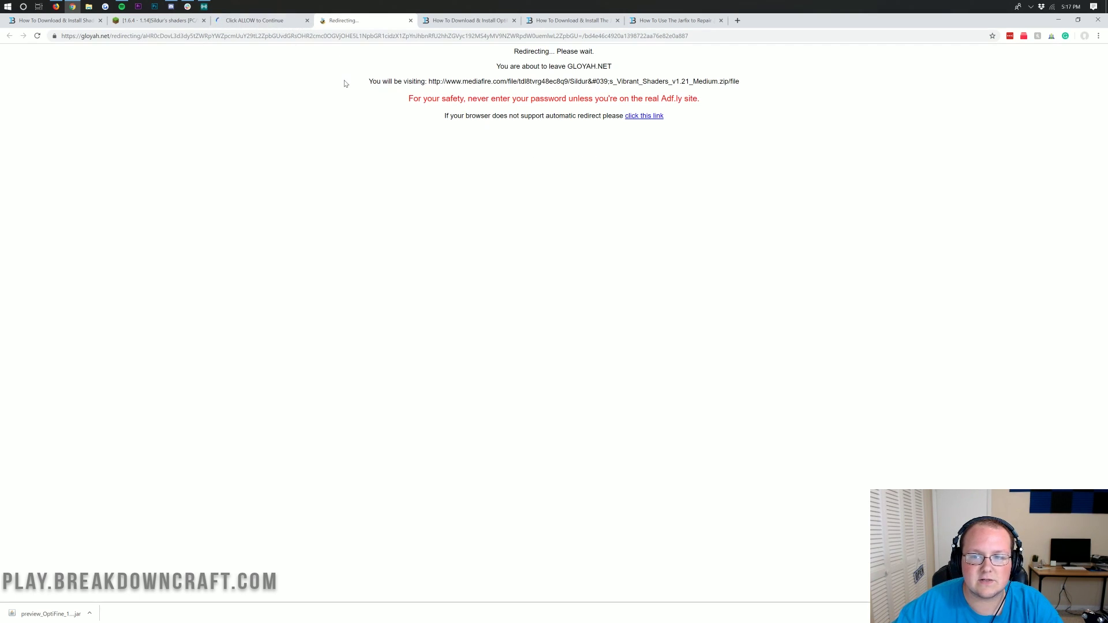
pyautogui.click(634, 116)
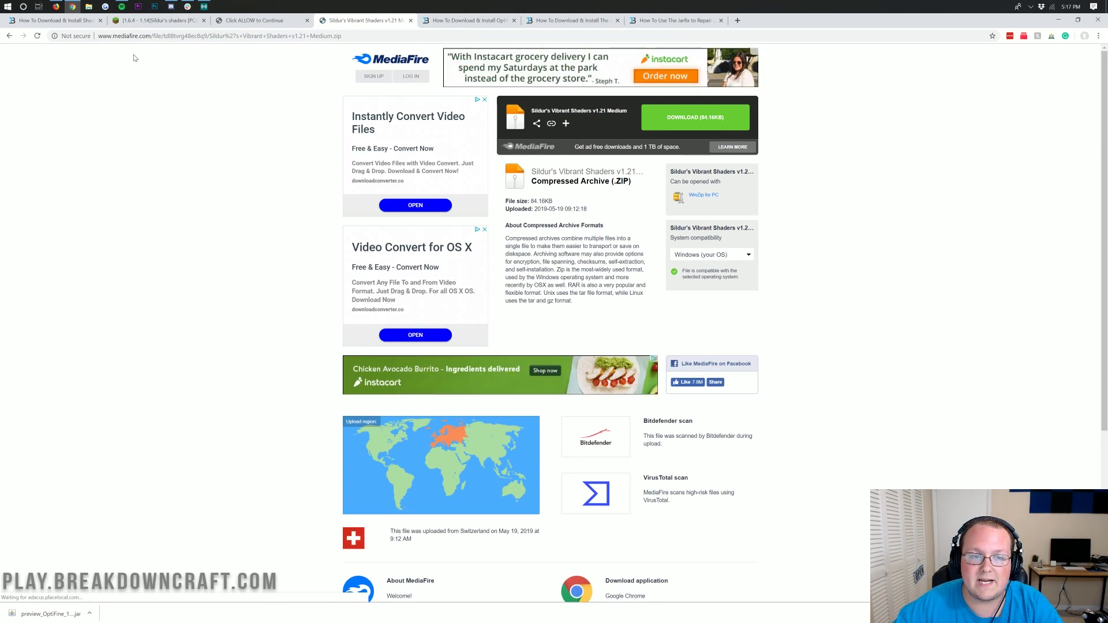
pyautogui.click(709, 116)
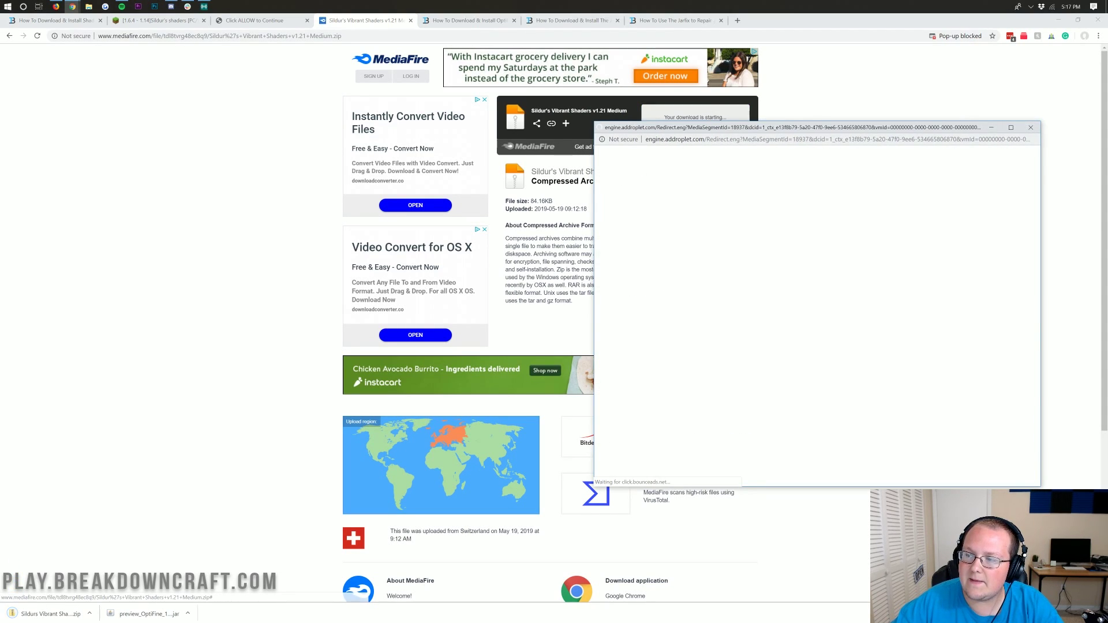
pyautogui.click(1035, 130)
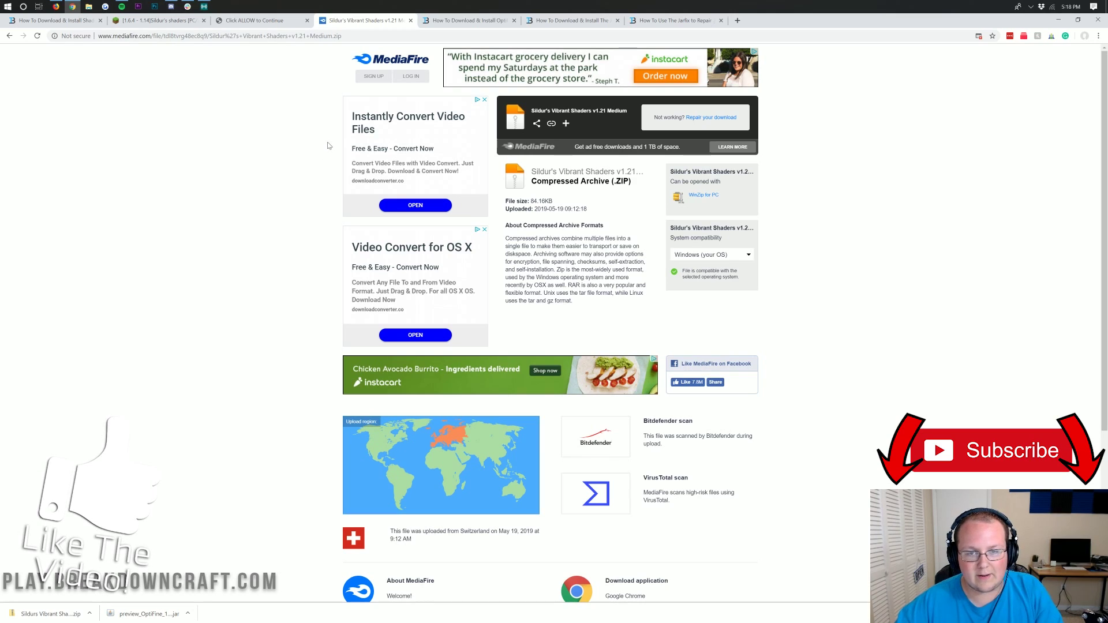
# Switch to the article on installing Optifine in Minecraft and open its OptiFine downloads page
pyautogui.click(484, 21)
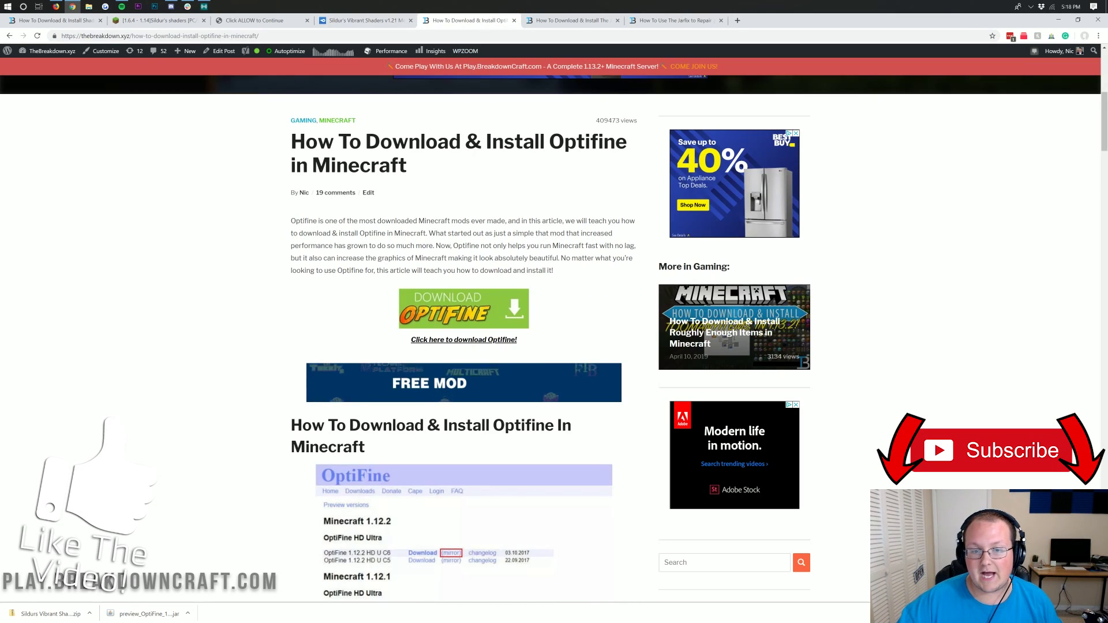
pyautogui.scroll(5, 472, 177)
pyautogui.scroll(2, 472, 177)
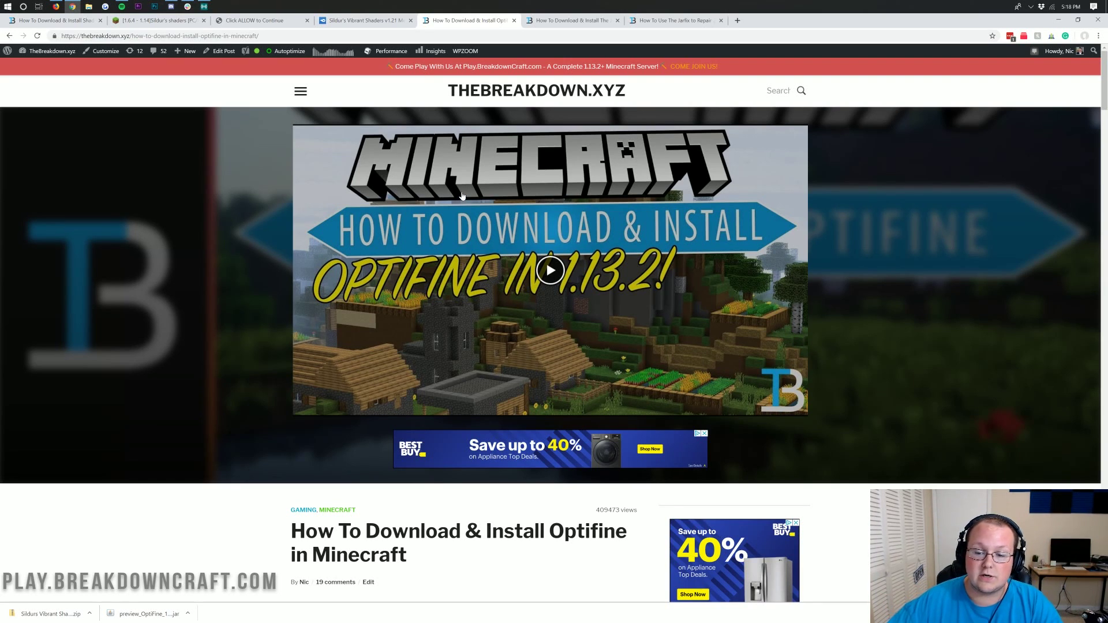
pyautogui.scroll(-7, 462, 196)
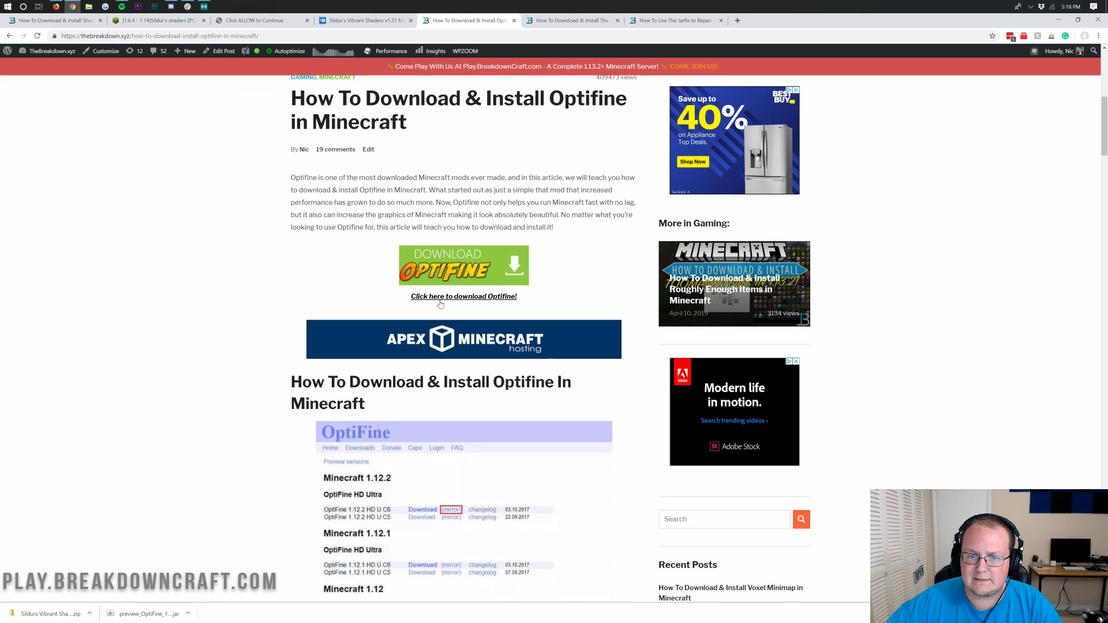
pyautogui.scroll(-4, 592, 229)
pyautogui.scroll(3, 583, 239)
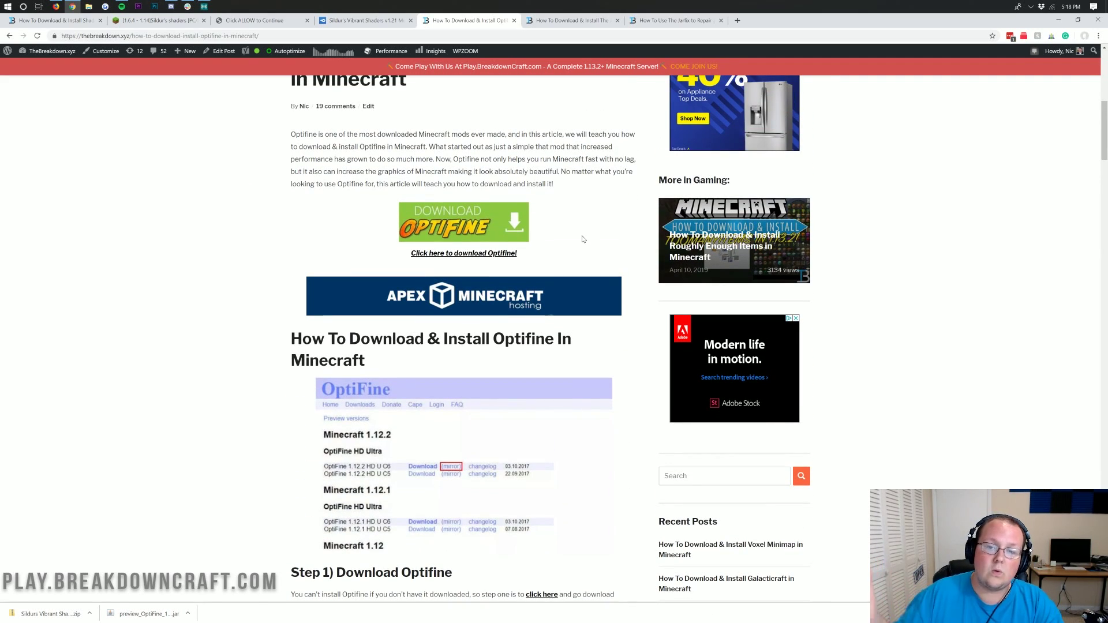
pyautogui.scroll(2, 582, 239)
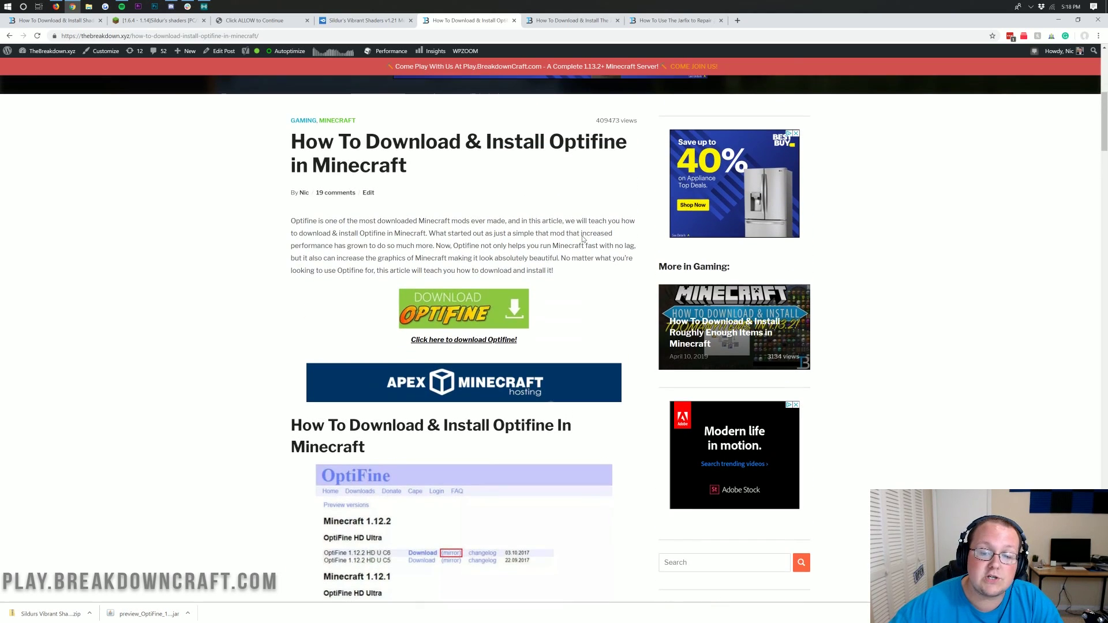
pyautogui.click(478, 321)
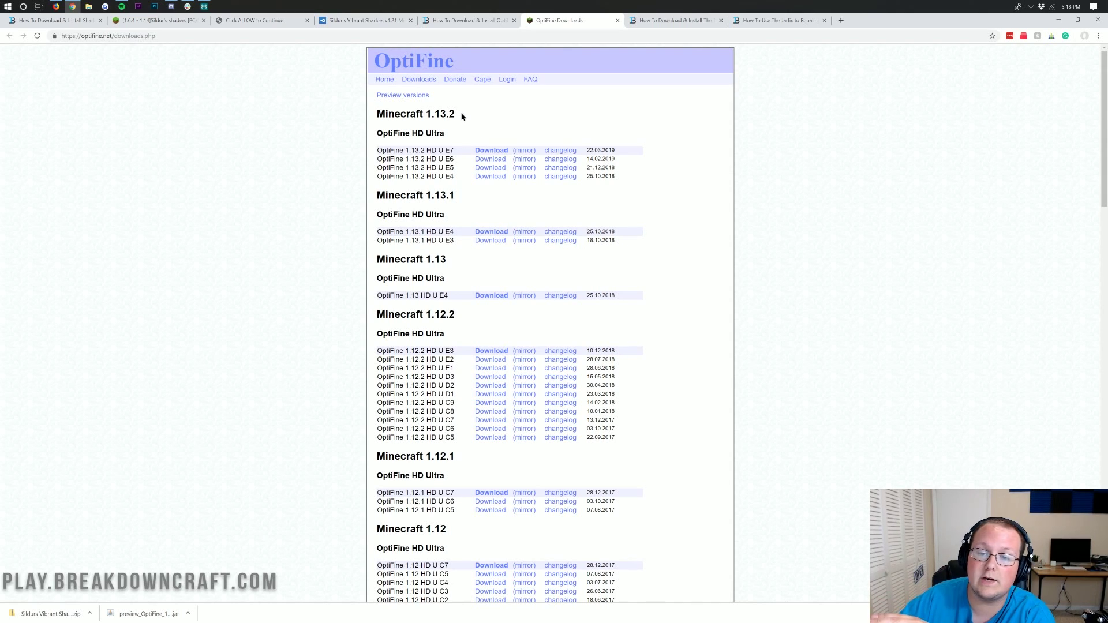
# Show the OptiFine preview versions and open the mirror link for OptiFine 1.14 HD U F1 pre2
pyautogui.moveTo(462, 116); pyautogui.dragTo(375, 121)
pyautogui.click(443, 128)
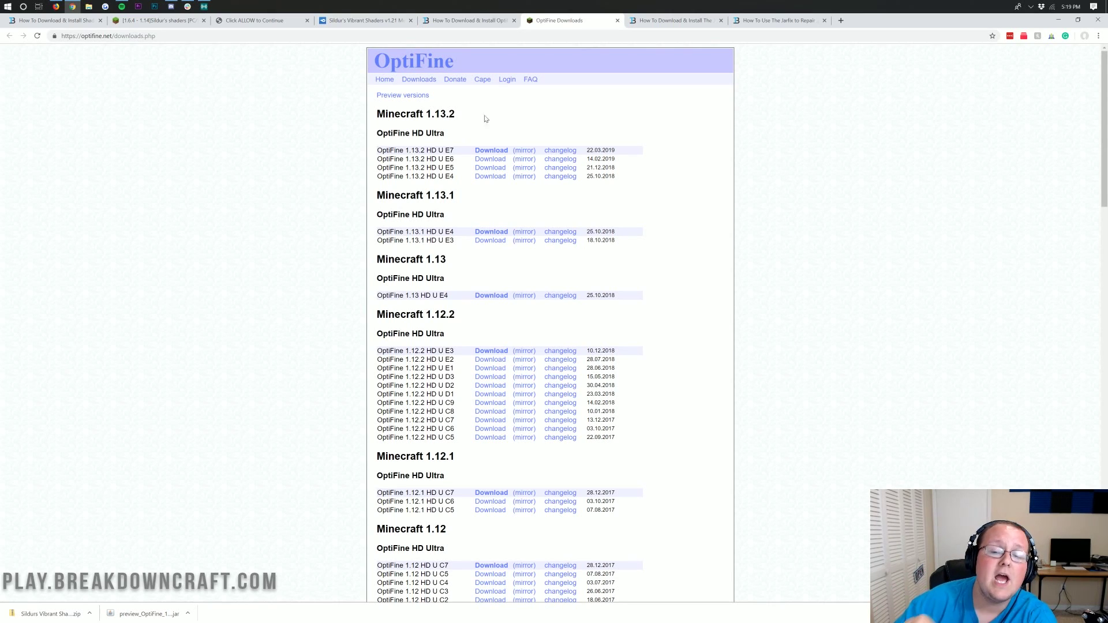
pyautogui.click(408, 98)
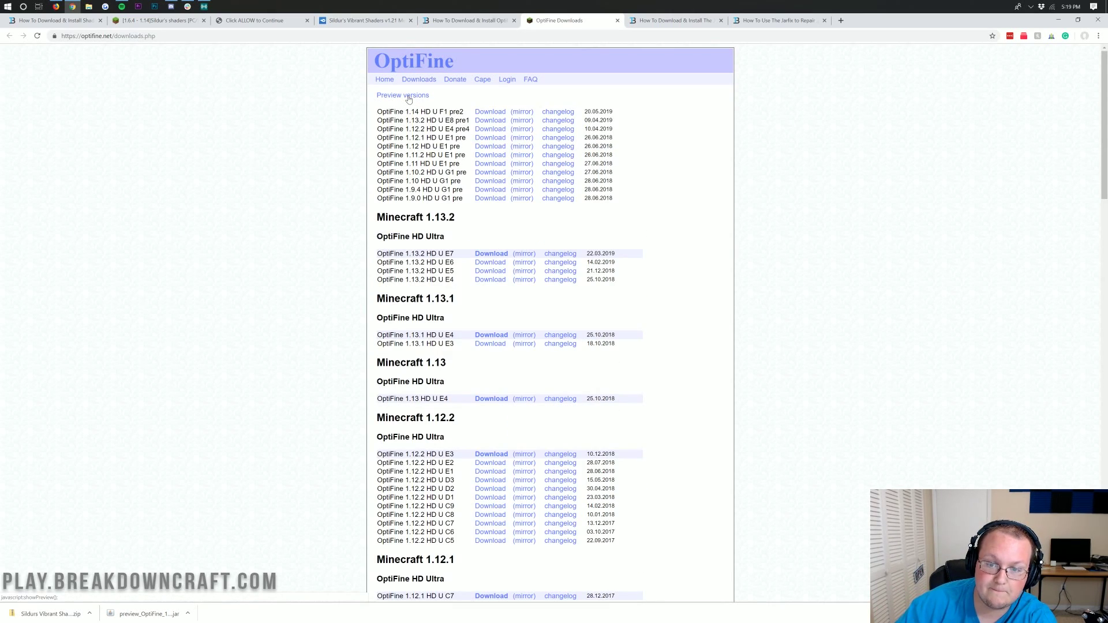
pyautogui.moveTo(377, 111); pyautogui.dragTo(420, 112)
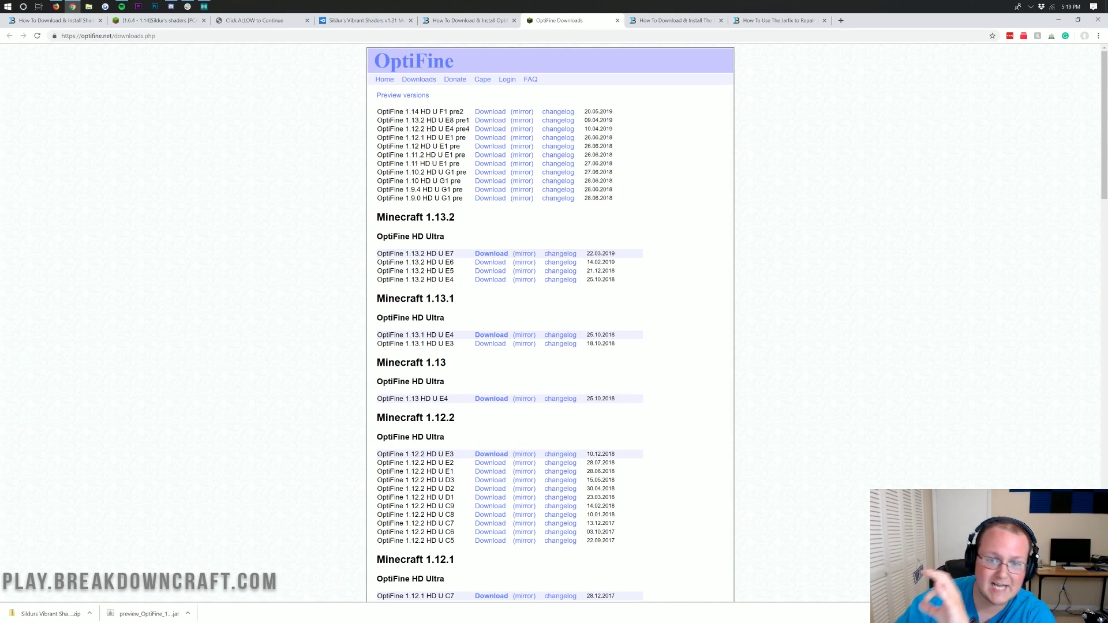
pyautogui.moveTo(377, 111); pyautogui.dragTo(419, 111)
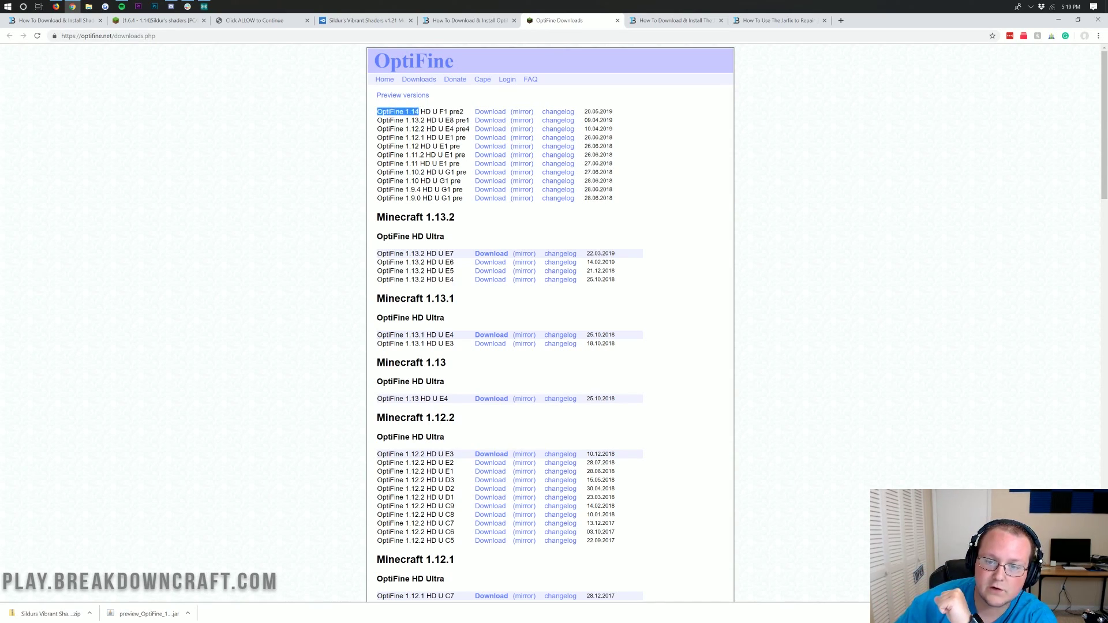
pyautogui.click(519, 113)
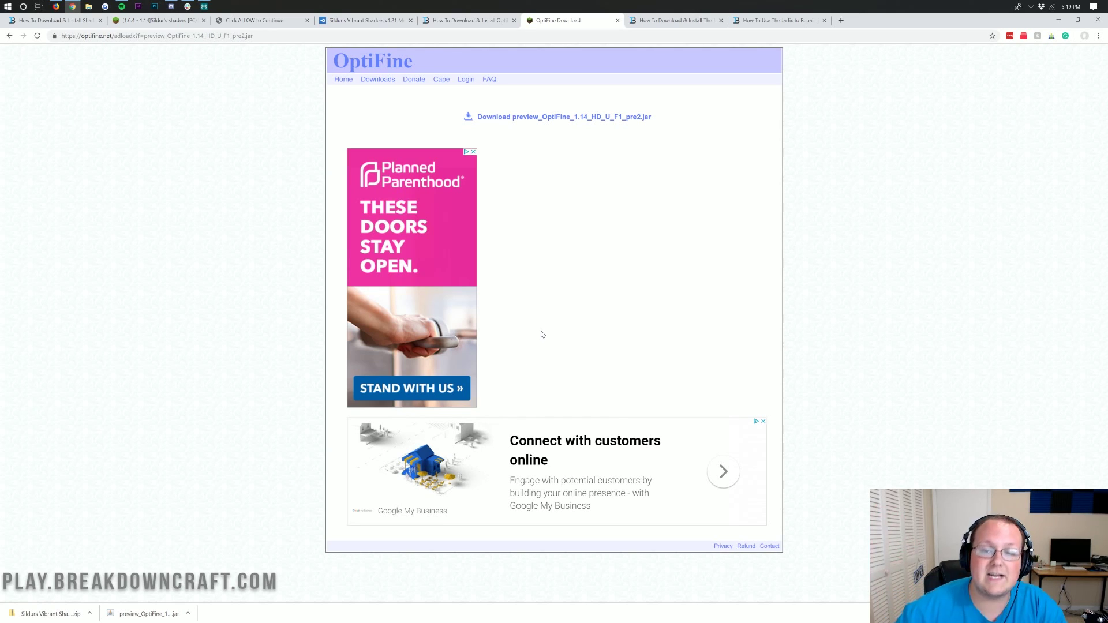
# Download preview_OptiFine_1.14_HD_U_F1_pre2.jar, keep the file despite the browser's warning, and minimize the browser to reach the desktop
pyautogui.click(535, 119)
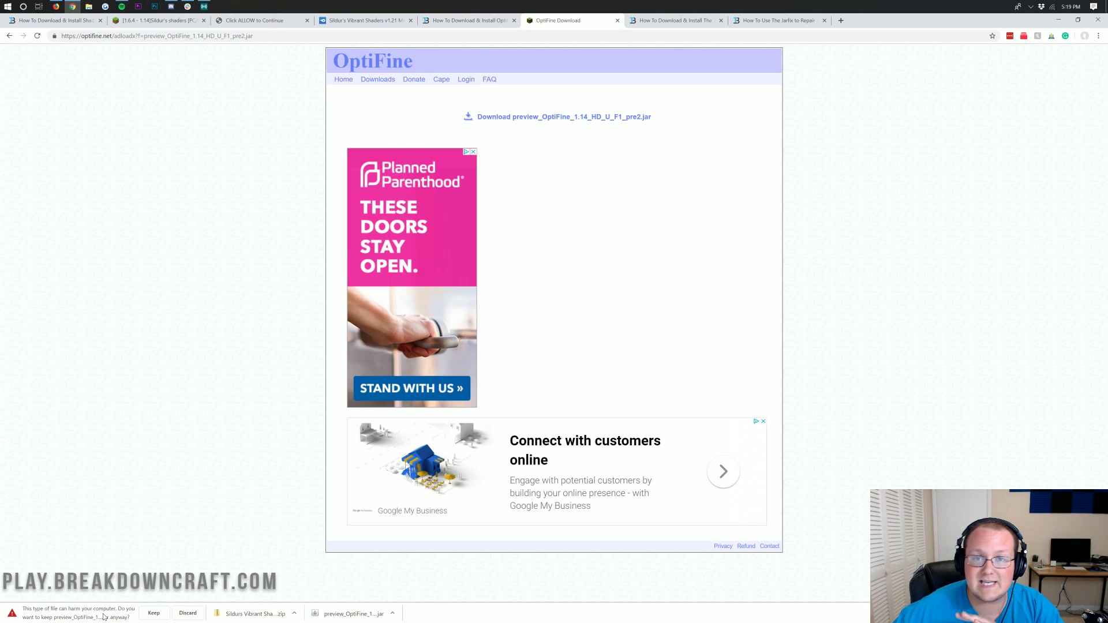
pyautogui.click(161, 618)
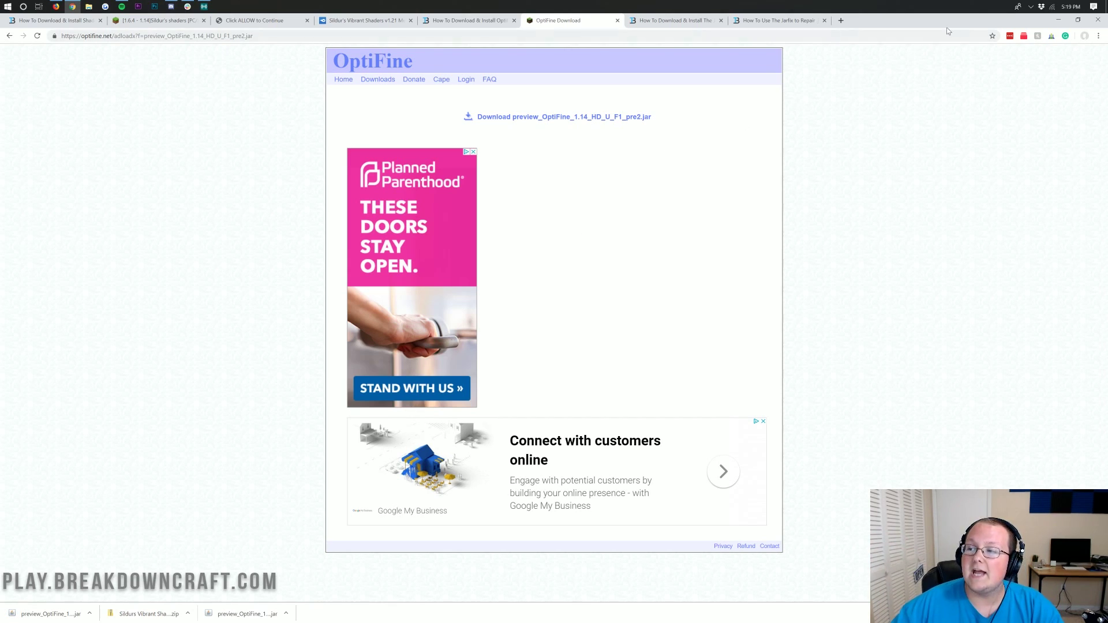
pyautogui.click(1059, 24)
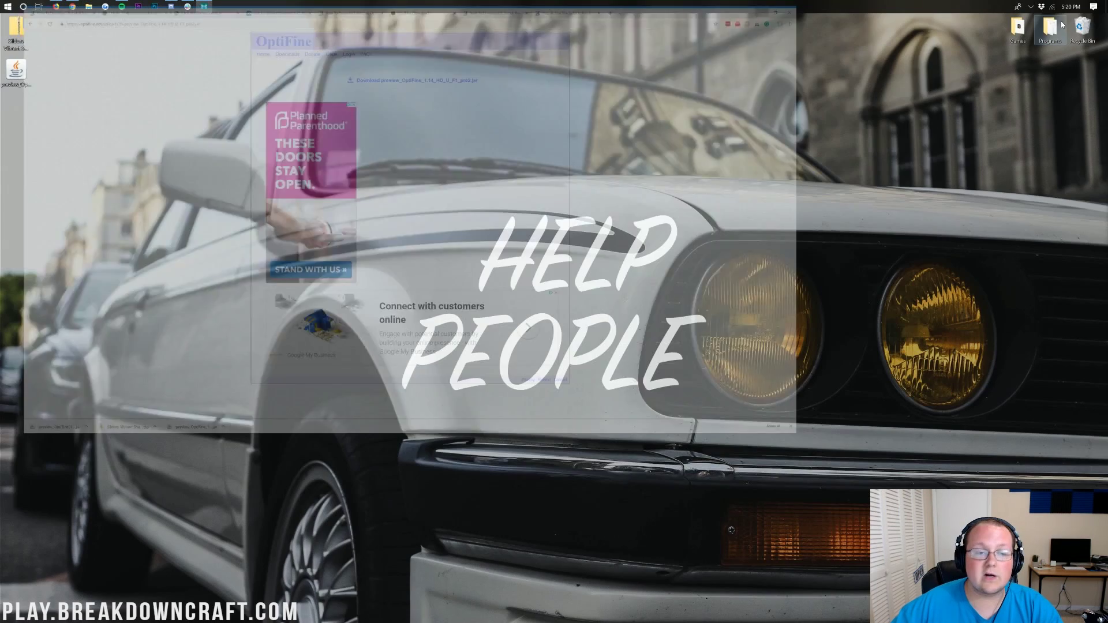
# Move the Sildur's Vibrant Shaders zip and the OptiFine jar out of the desktop's corner toward its middle
pyautogui.moveTo(11, 31); pyautogui.dragTo(300, 99)
pyautogui.moveTo(14, 74); pyautogui.dragTo(341, 119)
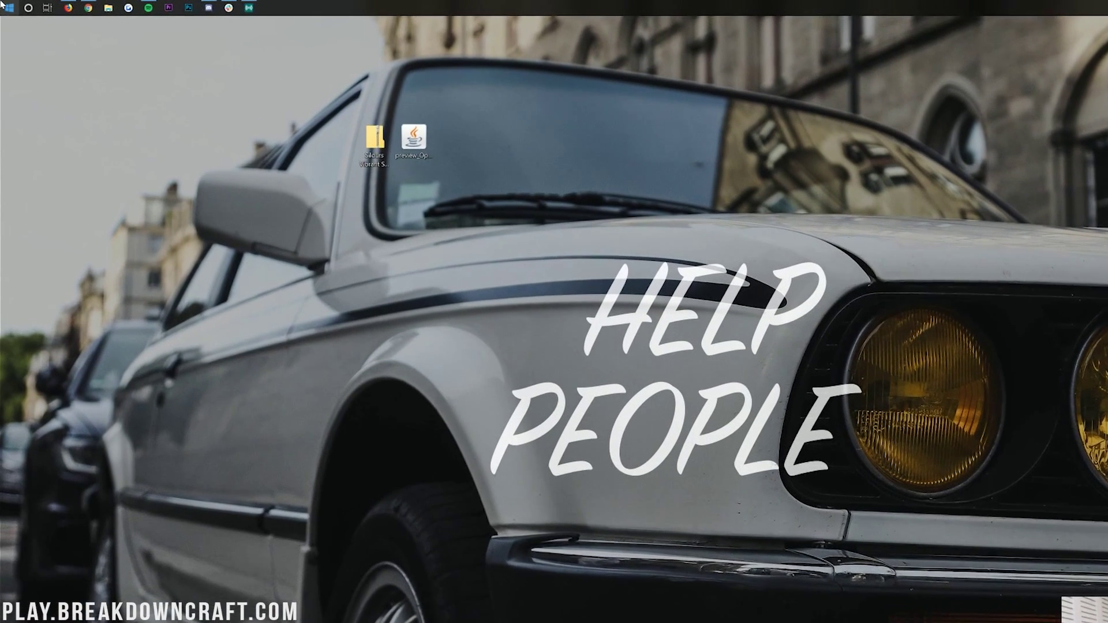
# Search the computer for the downloads location and view the programs the OptiFine jar can be opened with
pyautogui.click(5, 5)
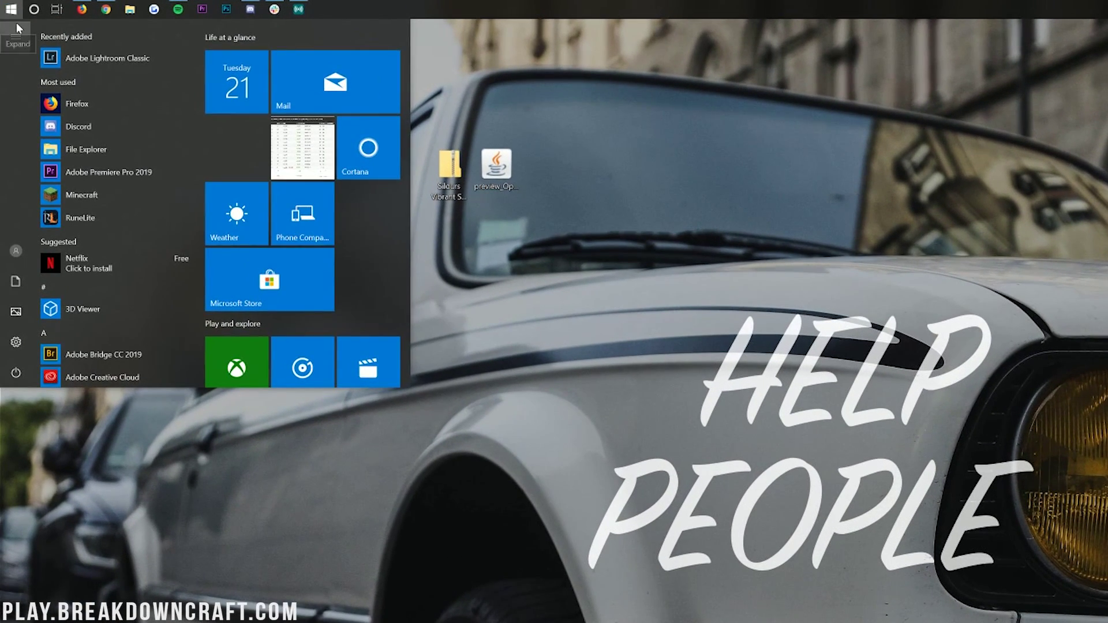
pyautogui.write('downloadas')
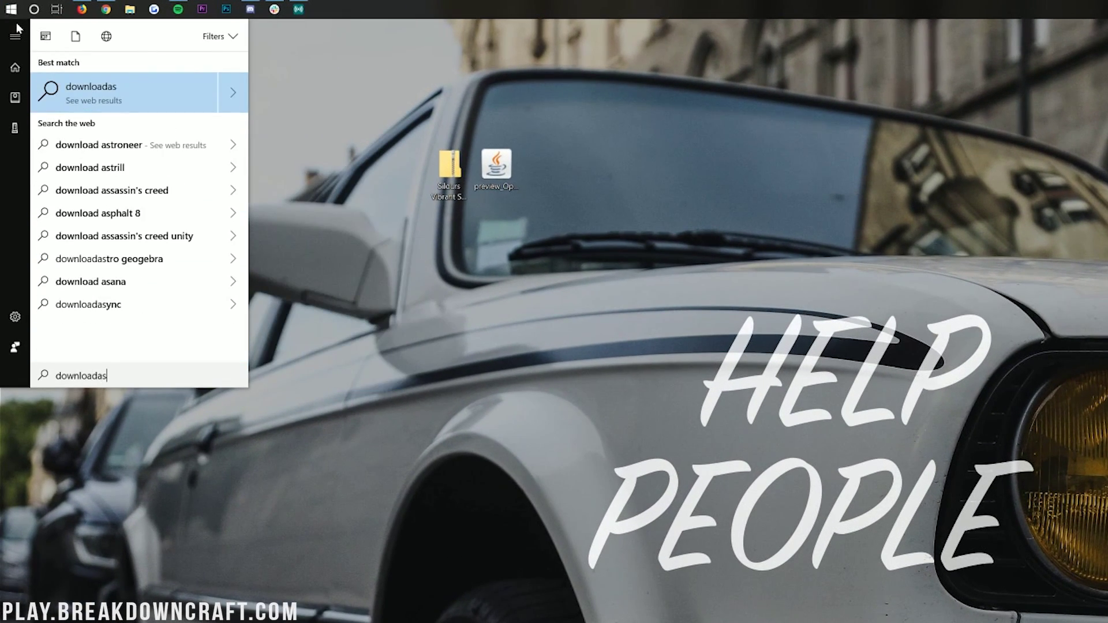
pyautogui.press('BackSpace')
pyautogui.press('BackSpace')
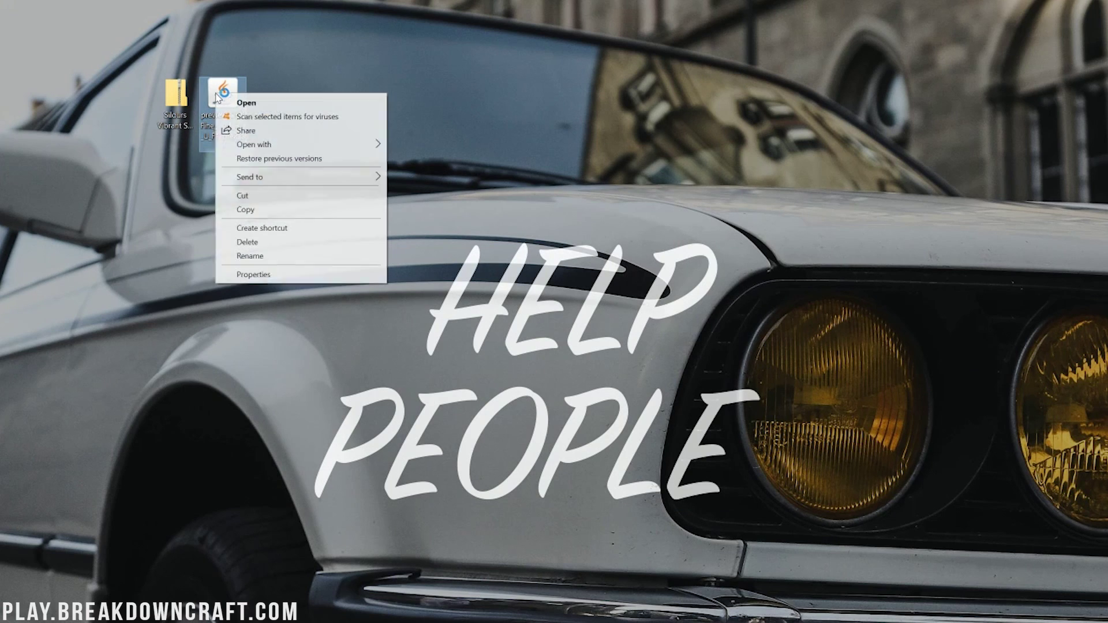
pyautogui.moveTo(298, 149)
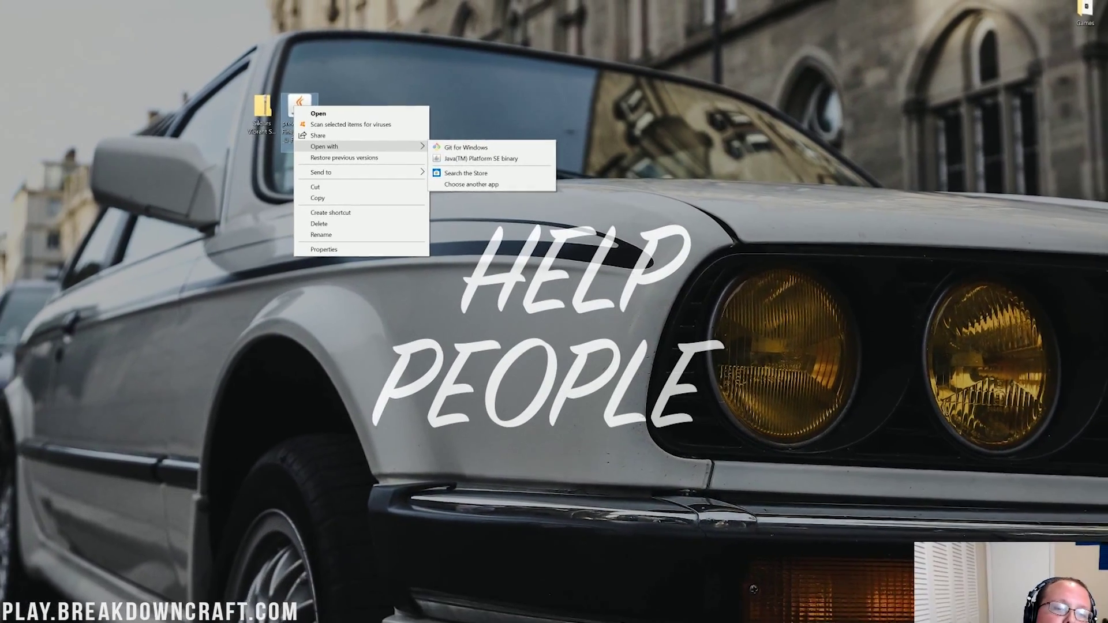
pyautogui.click(427, 163)
# Switch to the browser and look through the article on downloading and installing the Java SE Development Kit
pyautogui.click(73, 5)
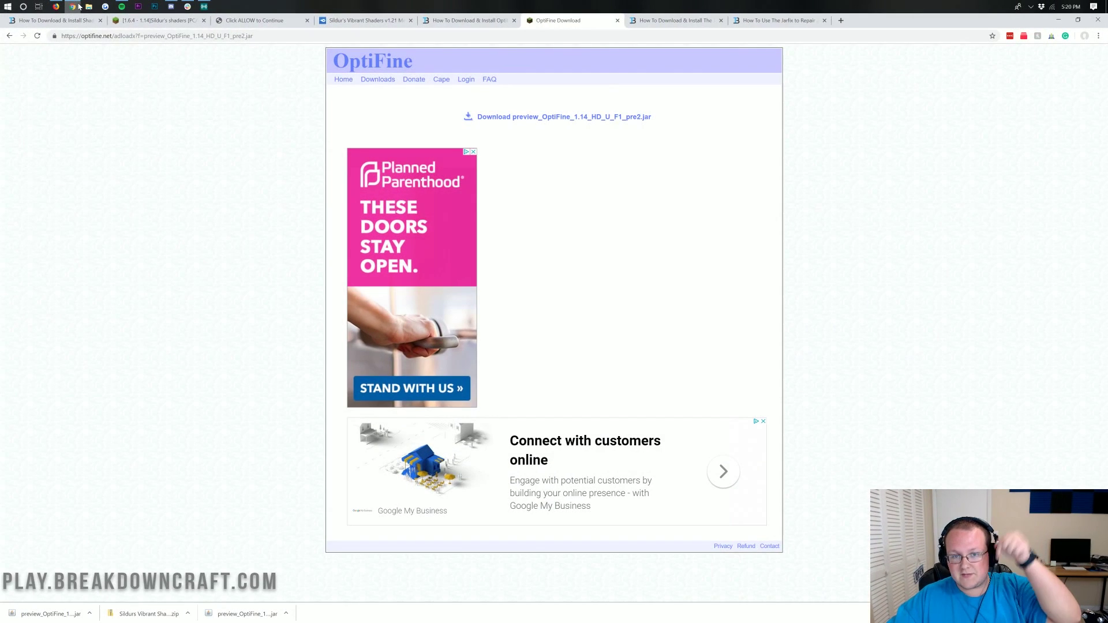
pyautogui.click(664, 21)
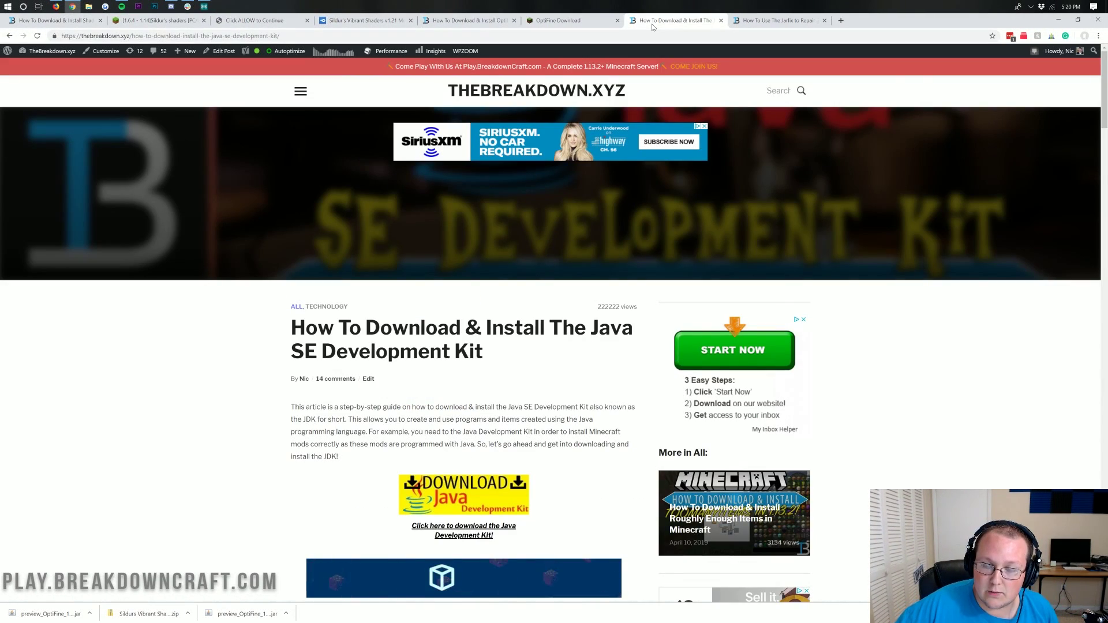
pyautogui.scroll(-1, 506, 212)
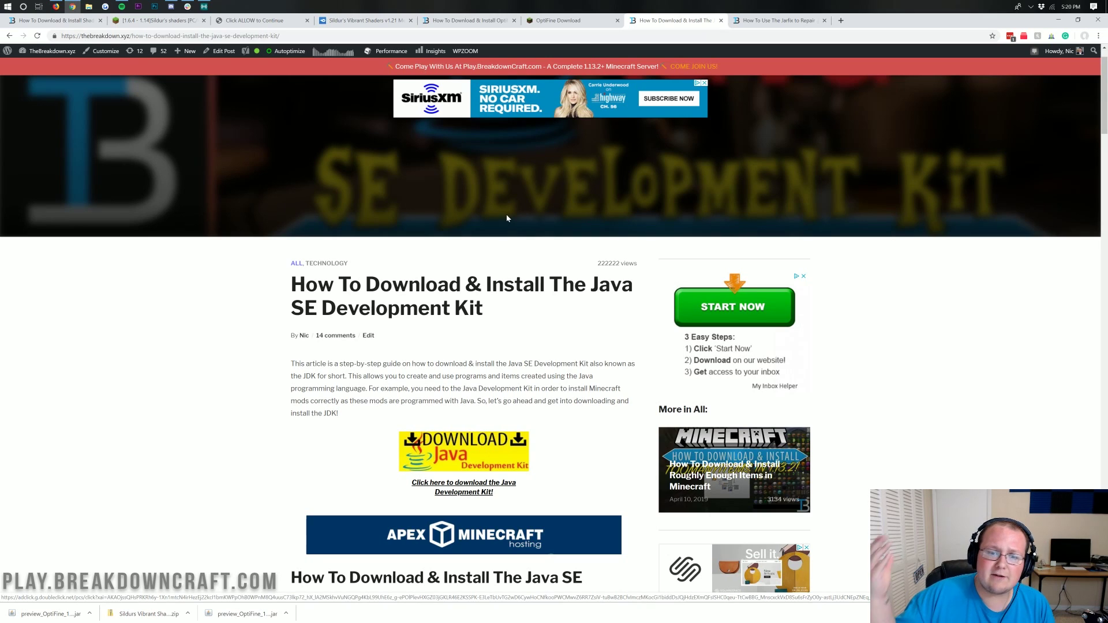
pyautogui.scroll(-2, 507, 217)
pyautogui.scroll(-6, 553, 323)
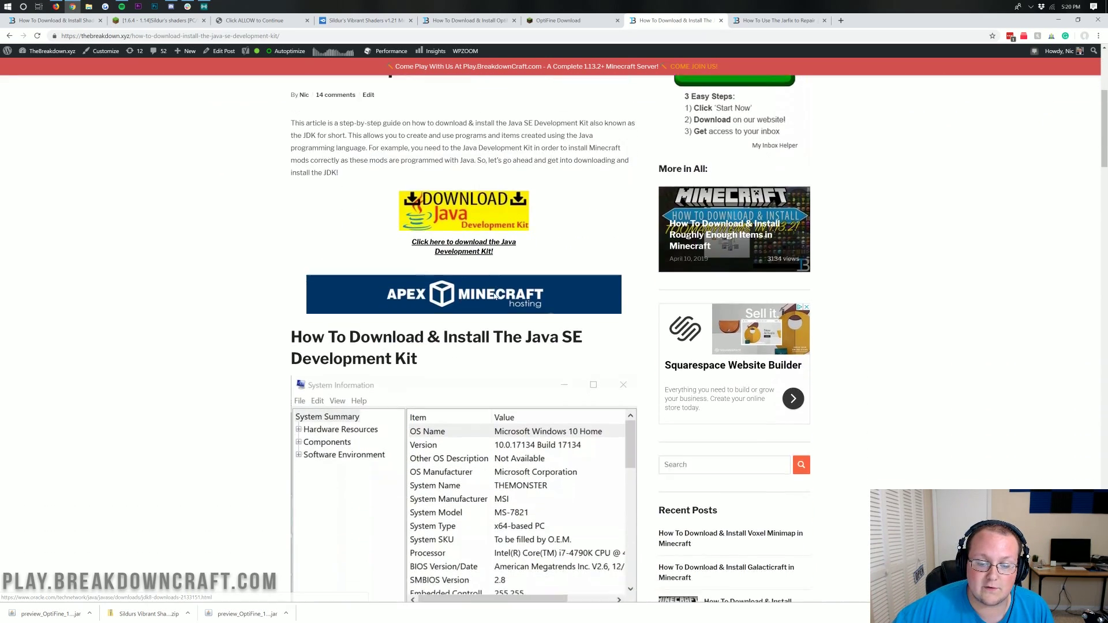
pyautogui.scroll(12, 554, 323)
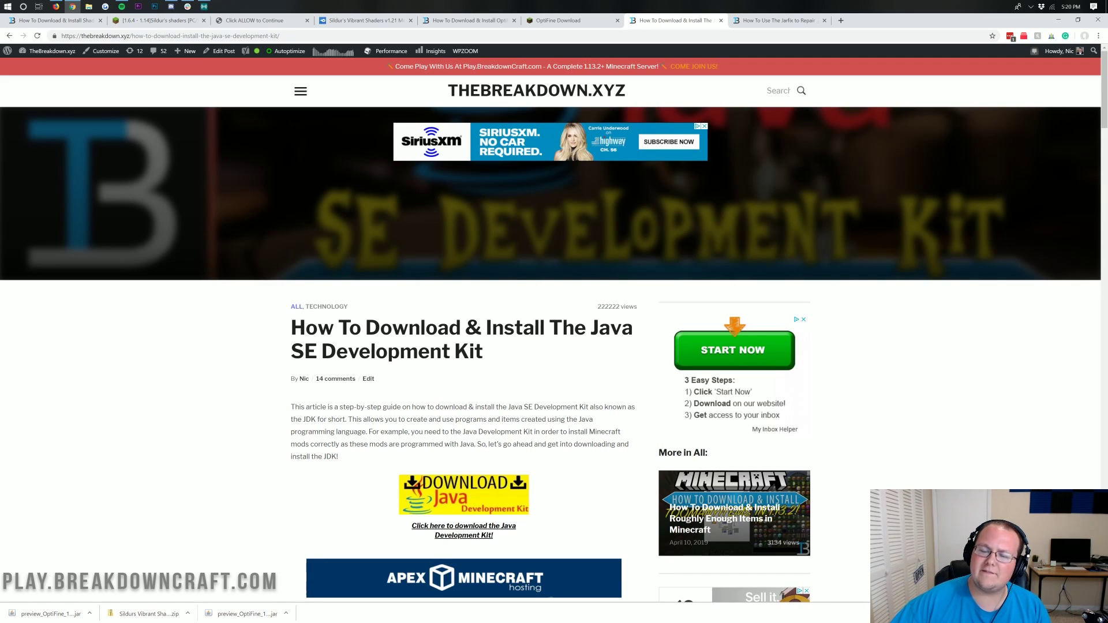
# Look through the article on repairing .jar files with Jarfix and return to the desktop
pyautogui.click(764, 22)
pyautogui.scroll(4, 504, 174)
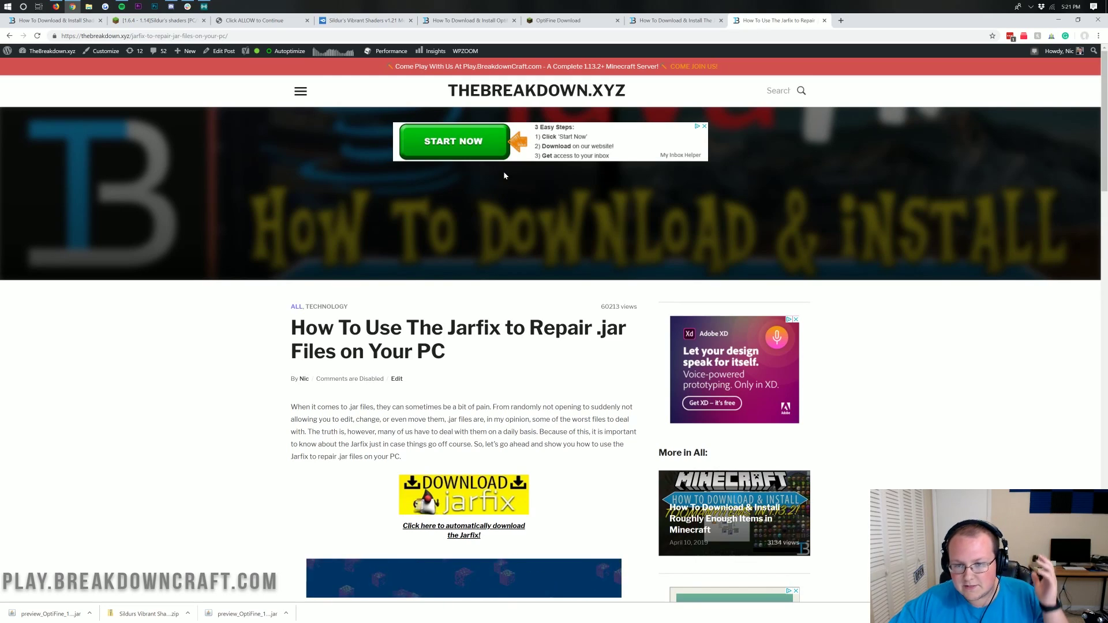
pyautogui.scroll(-4, 505, 176)
pyautogui.scroll(-3, 399, 239)
pyautogui.scroll(5, 399, 238)
pyautogui.scroll(-1, 400, 239)
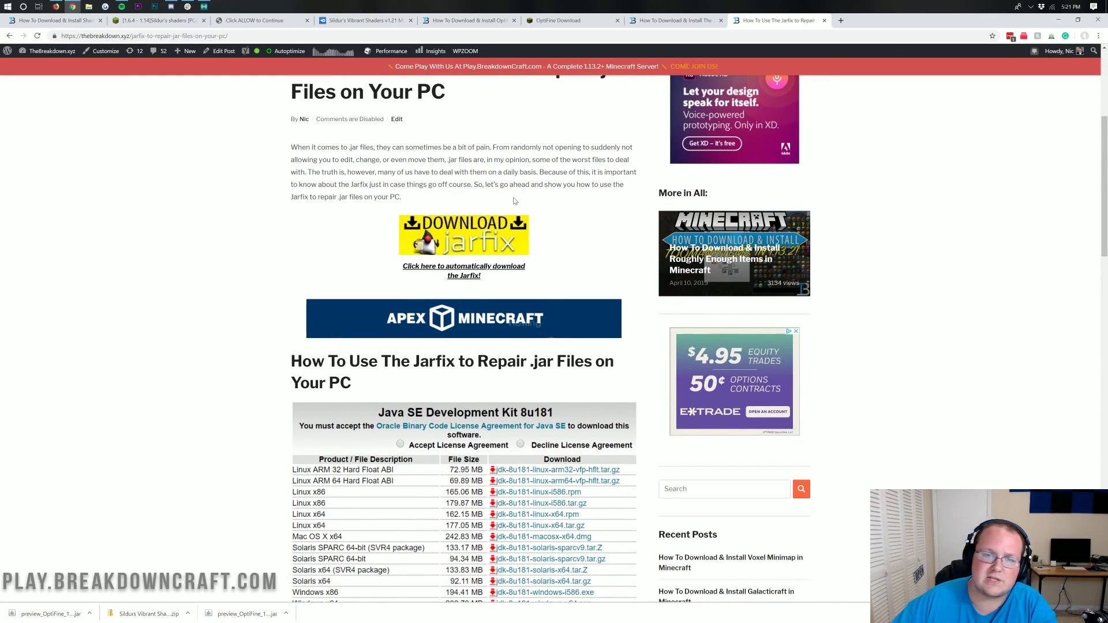
pyautogui.click(1058, 20)
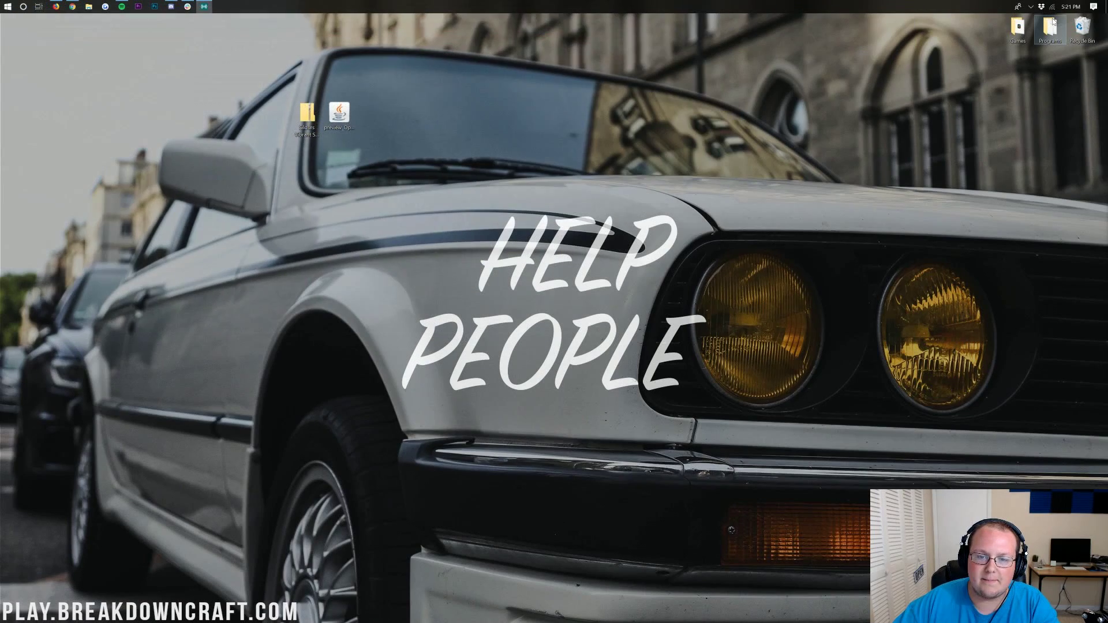
# Open the OptiFine jar with Java(TM) Platform SE binary and install OptiFine HD Ultra F1 pre2 for Minecraft 1.14
pyautogui.click(330, 125)
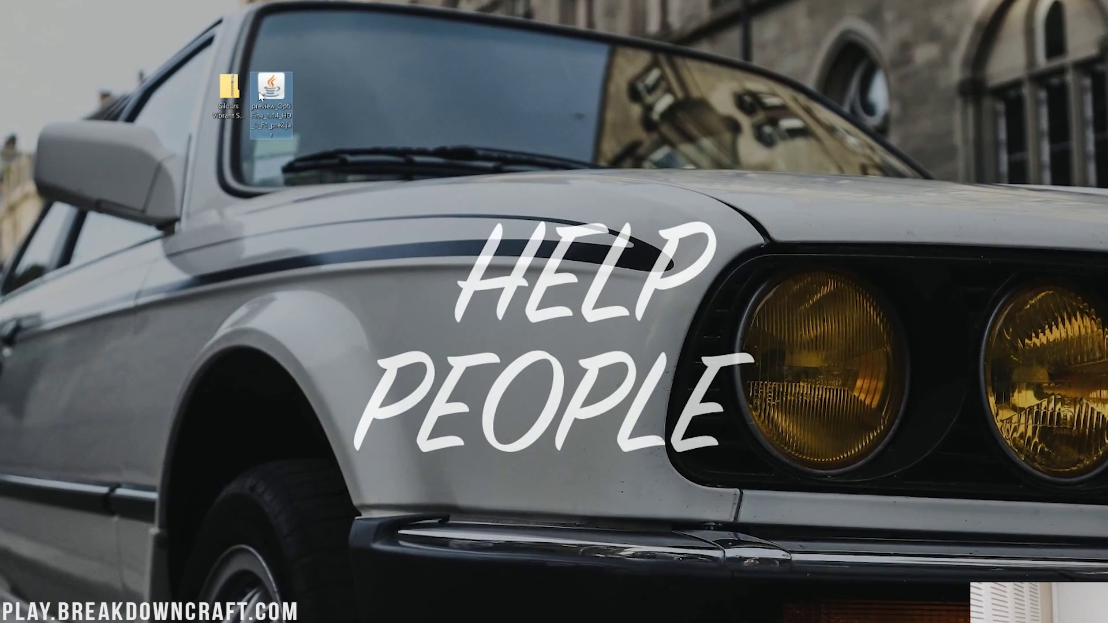
pyautogui.rightClick(261, 95)
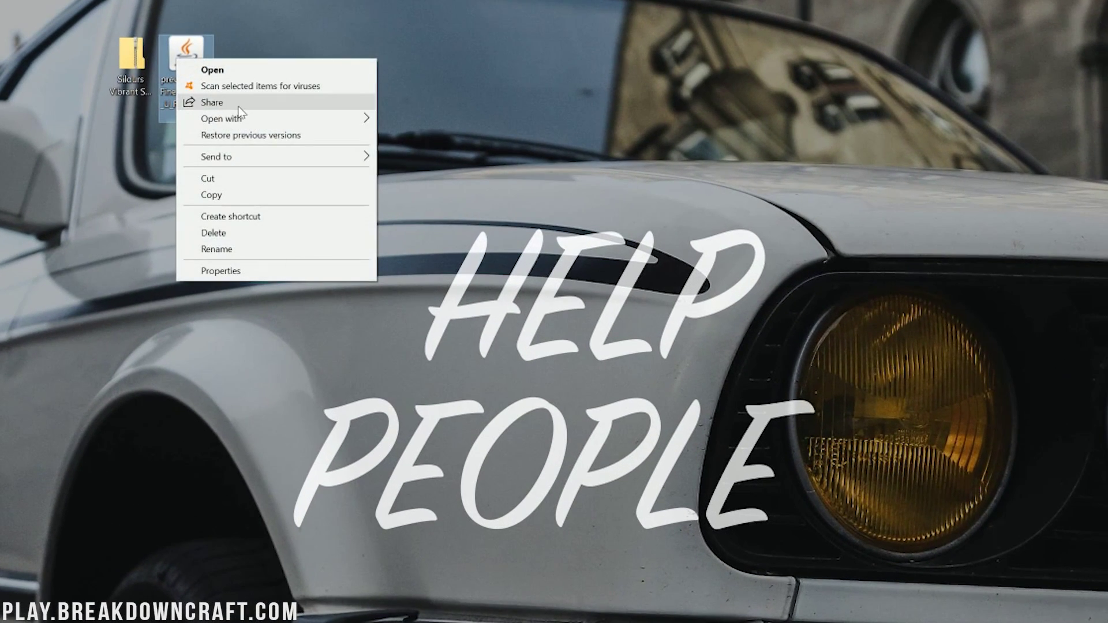
pyautogui.moveTo(323, 118)
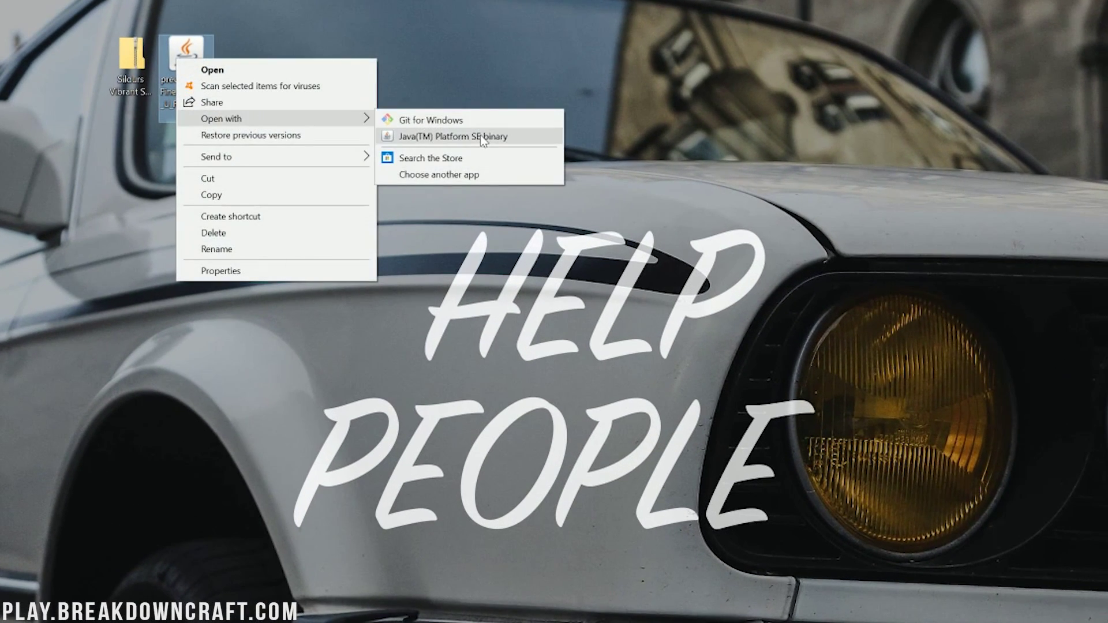
pyautogui.click(477, 139)
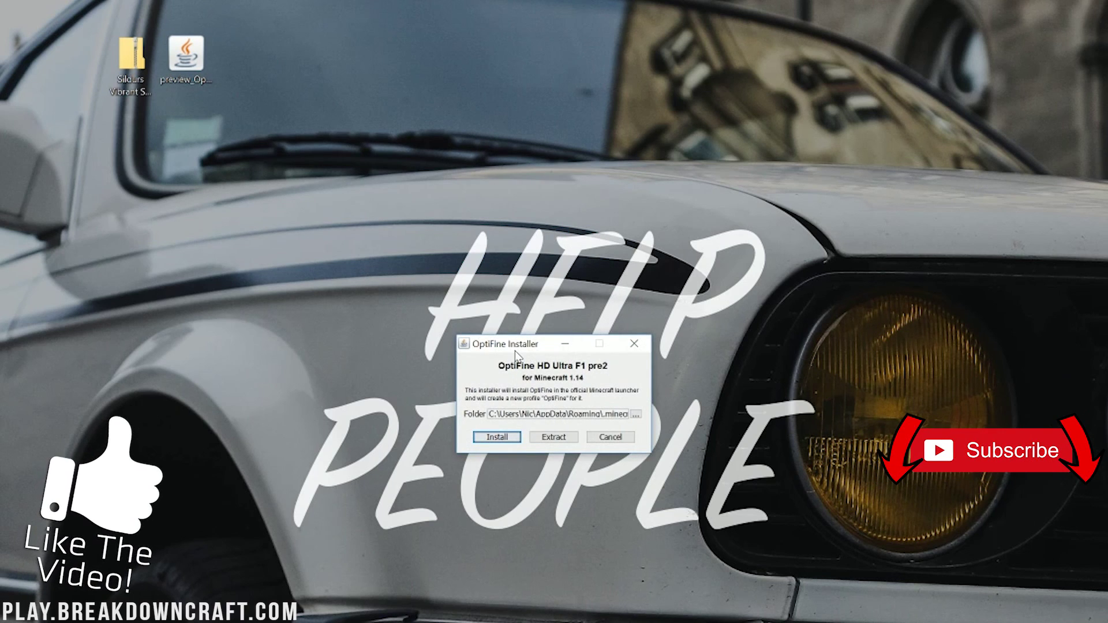
pyautogui.click(483, 438)
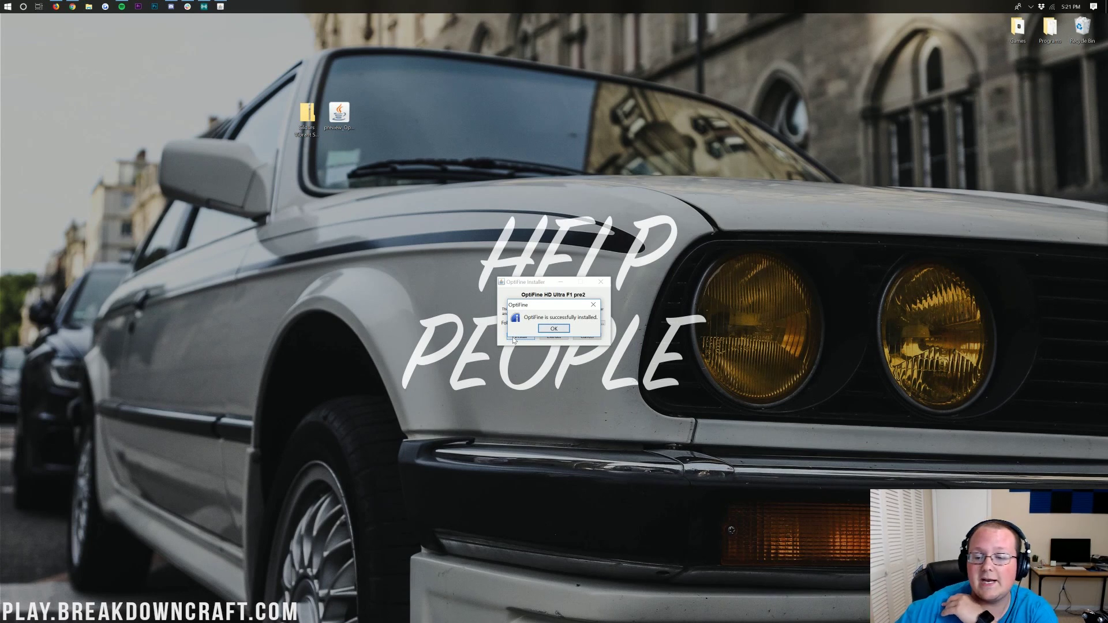
pyautogui.click(547, 332)
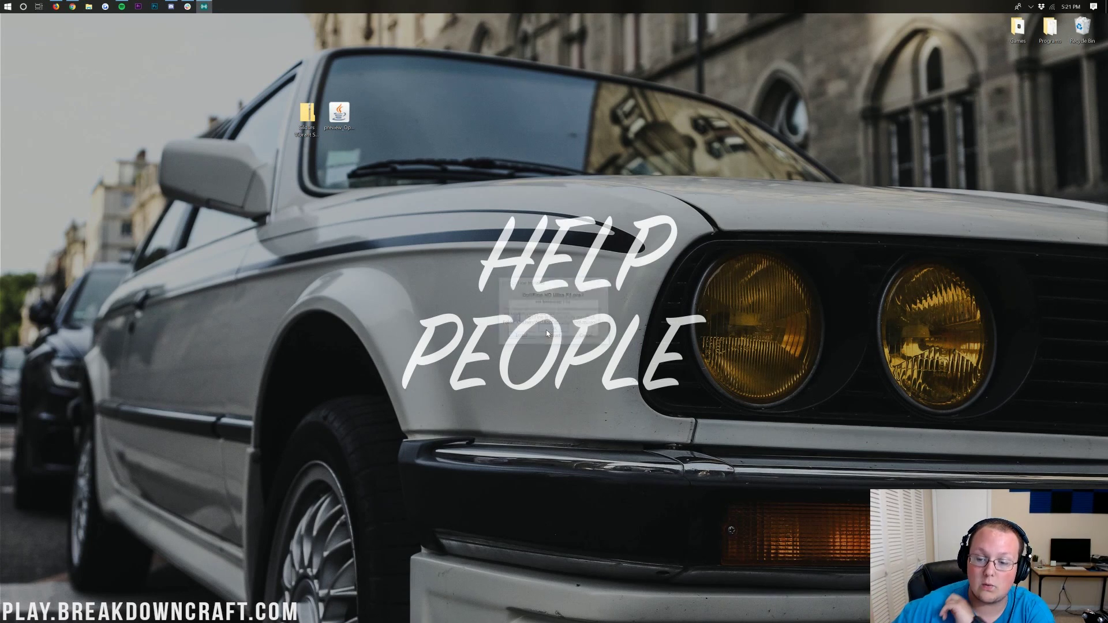
# Start the Minecraft Launcher and choose the OptiFine profile running 1.14-OptiFine_HD_U_F1_pre2
pyautogui.click(4, 6)
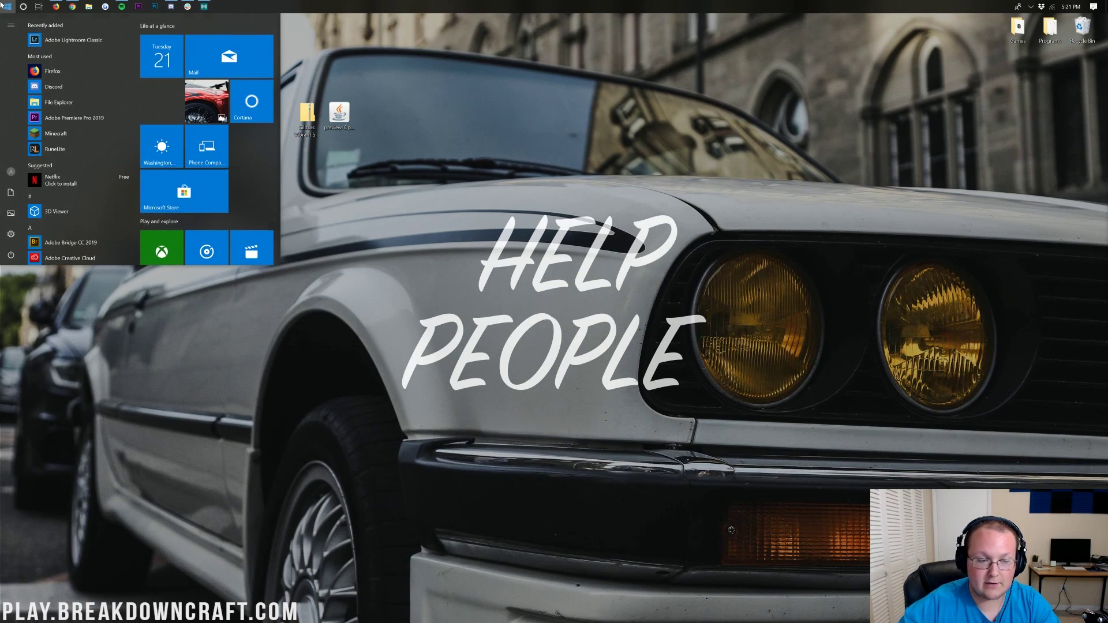
pyautogui.write('inecraft')
pyautogui.press('Return')
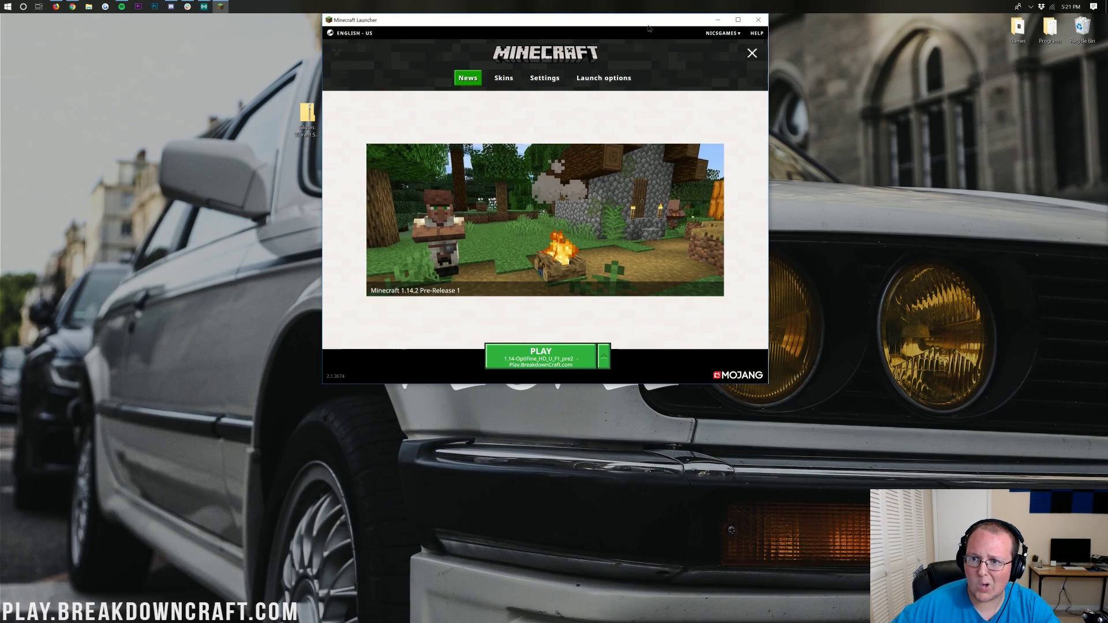
pyautogui.moveTo(648, 27); pyautogui.dragTo(648, 67)
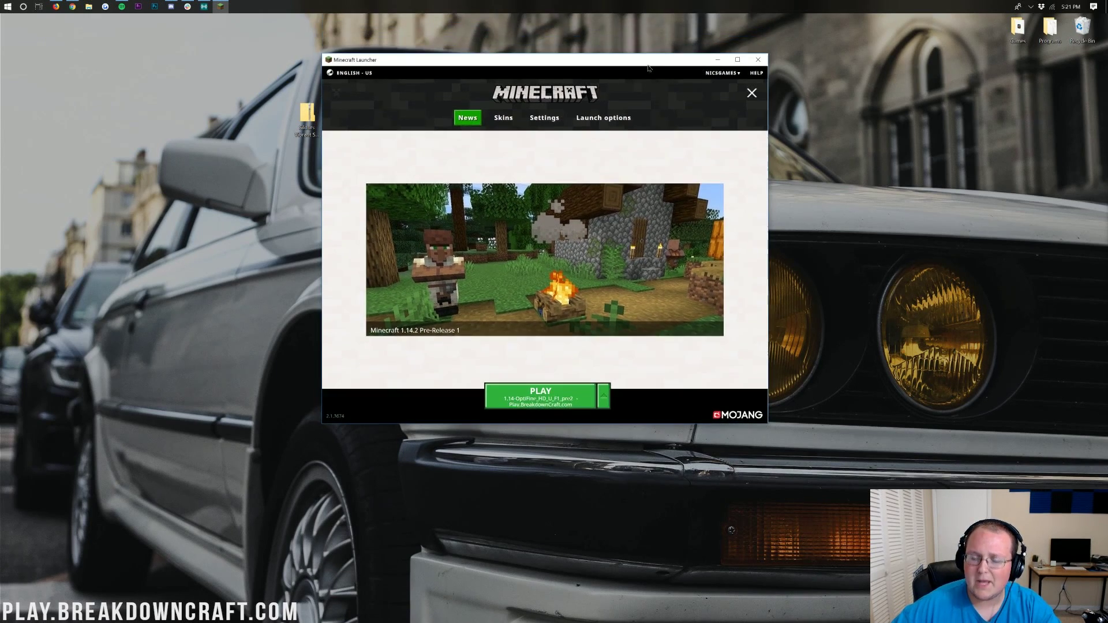
pyautogui.click(603, 396)
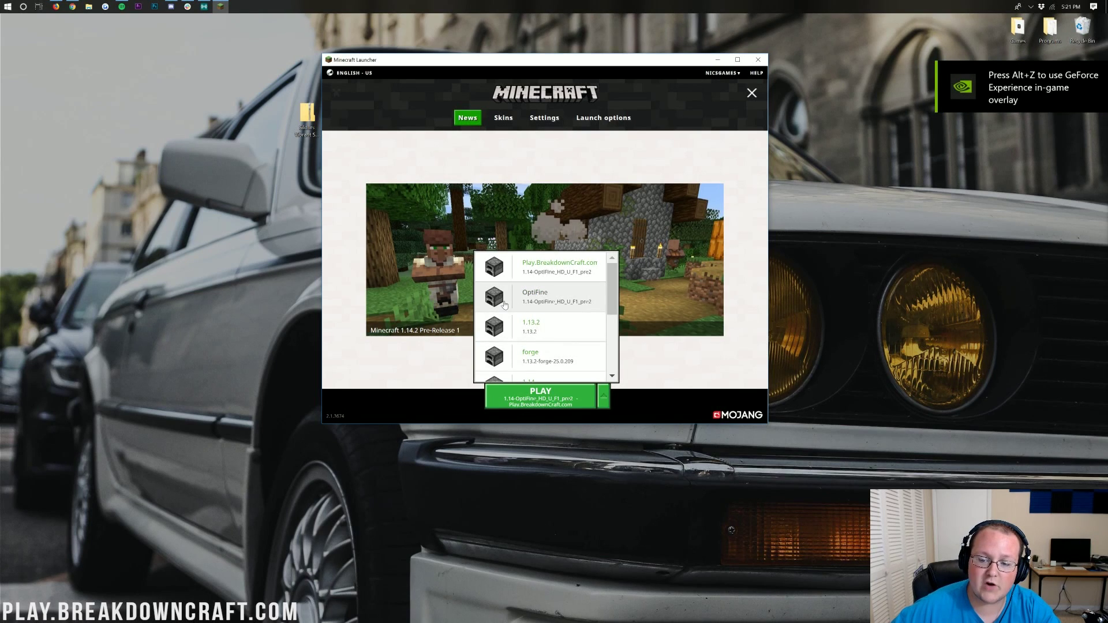
pyautogui.click(567, 301)
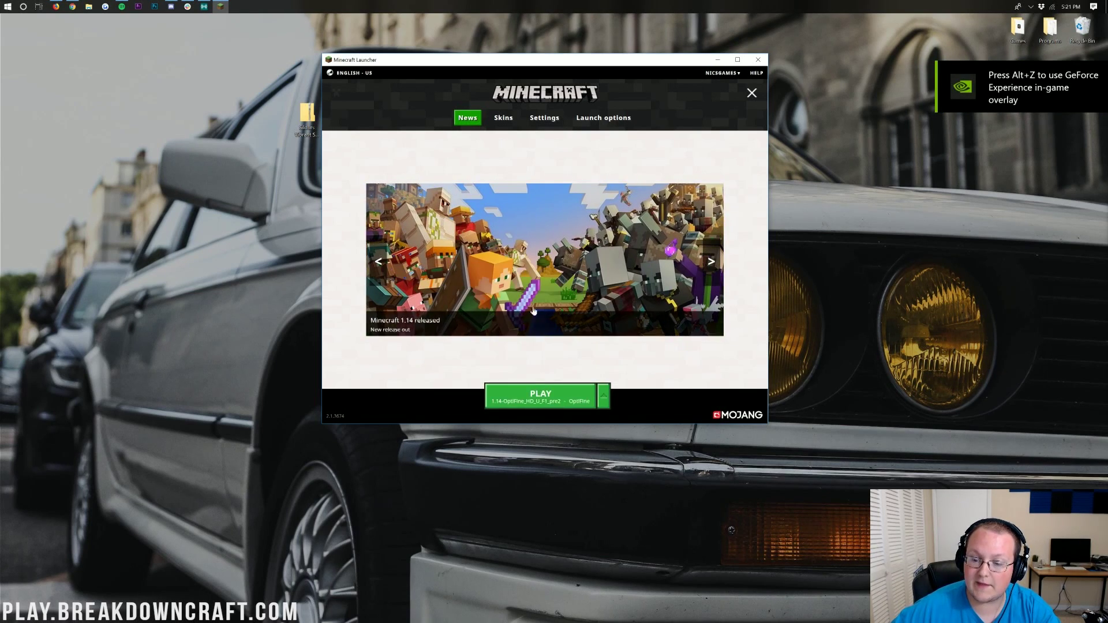
# Add a new launch configuration in the Minecraft Launcher and name it Play.BreakdownCraft.com
pyautogui.click(752, 94)
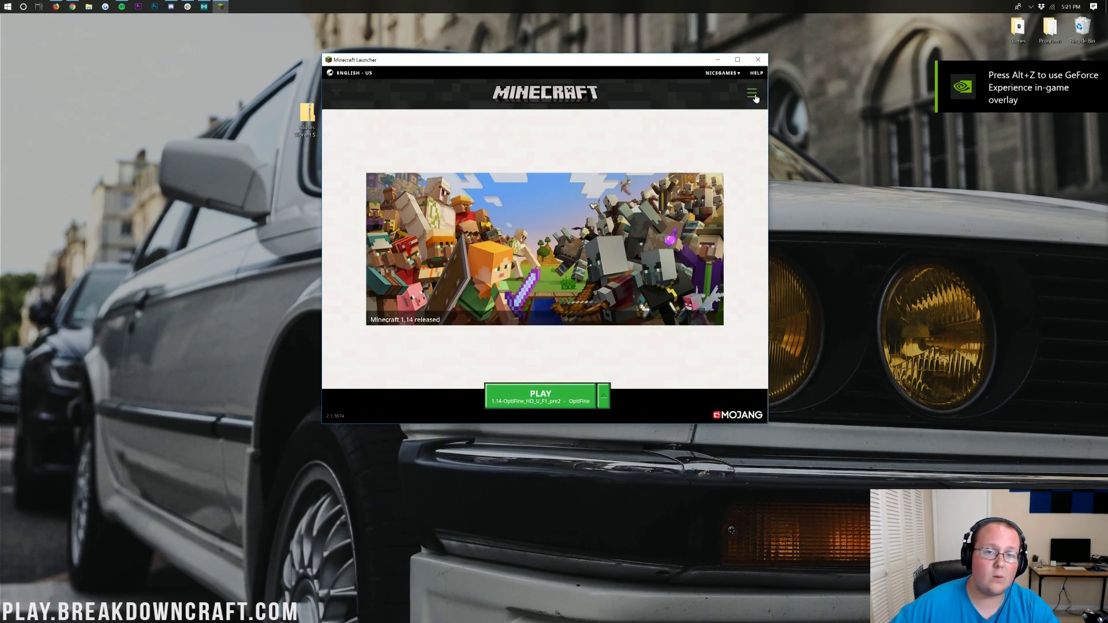
pyautogui.click(752, 95)
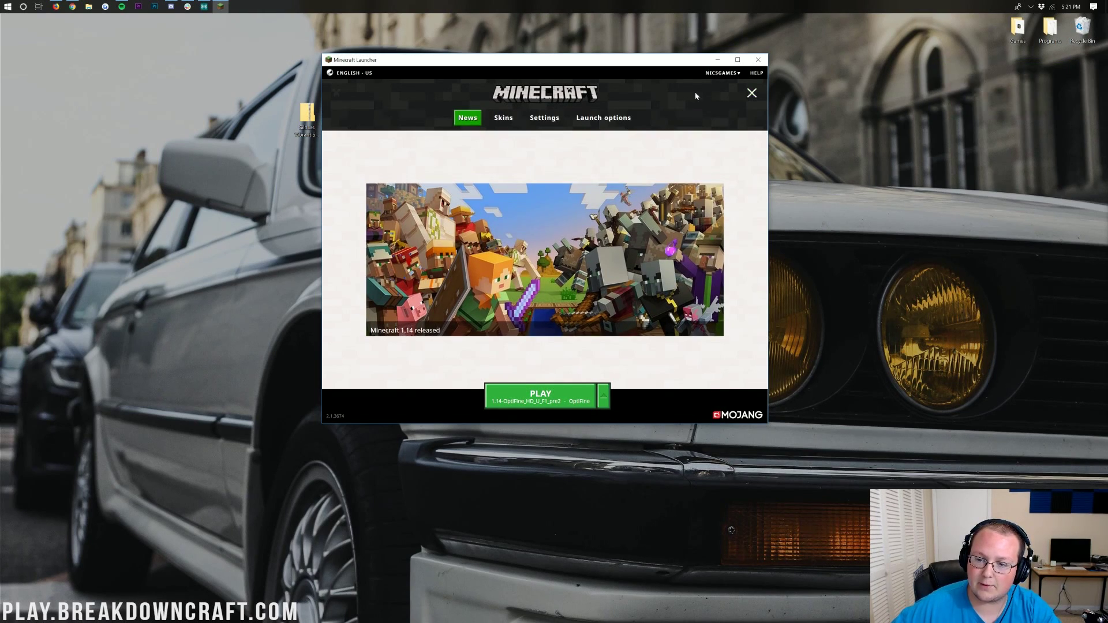
pyautogui.click(590, 119)
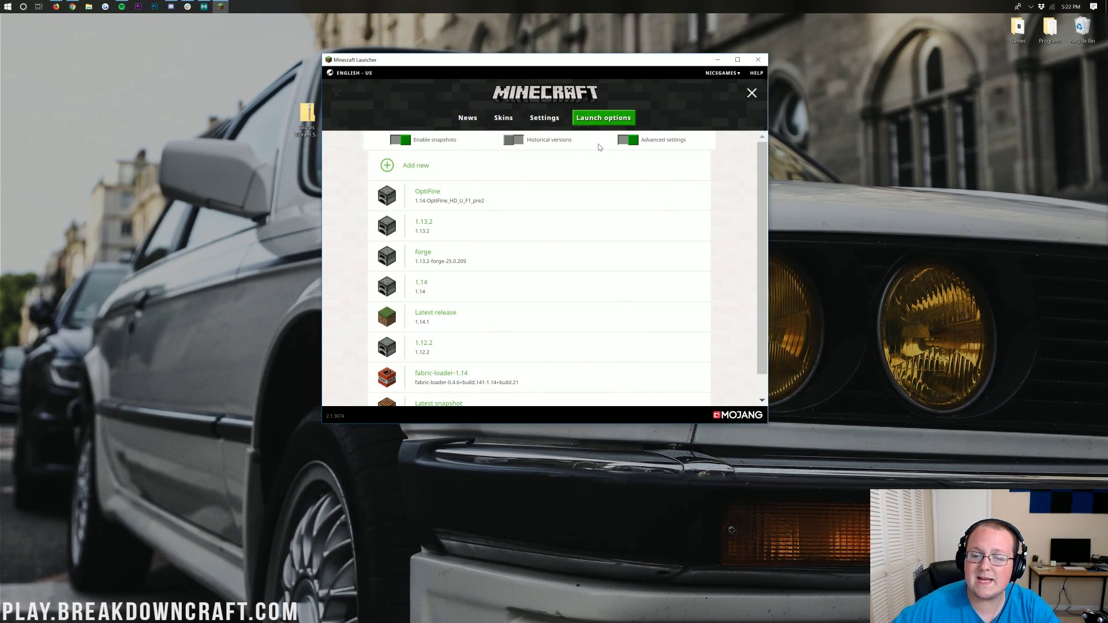
pyautogui.click(599, 155)
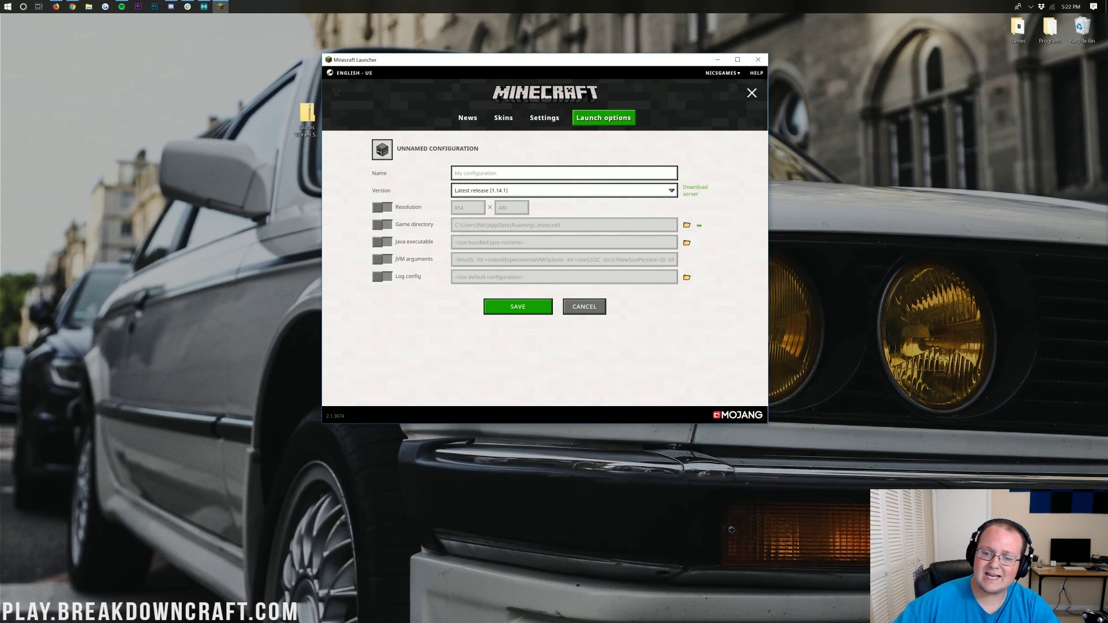
pyautogui.write('Play.breakd')
pyautogui.press('BackSpace')
pyautogui.press('BackSpace')
pyautogui.press('BackSpace')
pyautogui.press('BackSpace')
pyautogui.press('BackSpace')
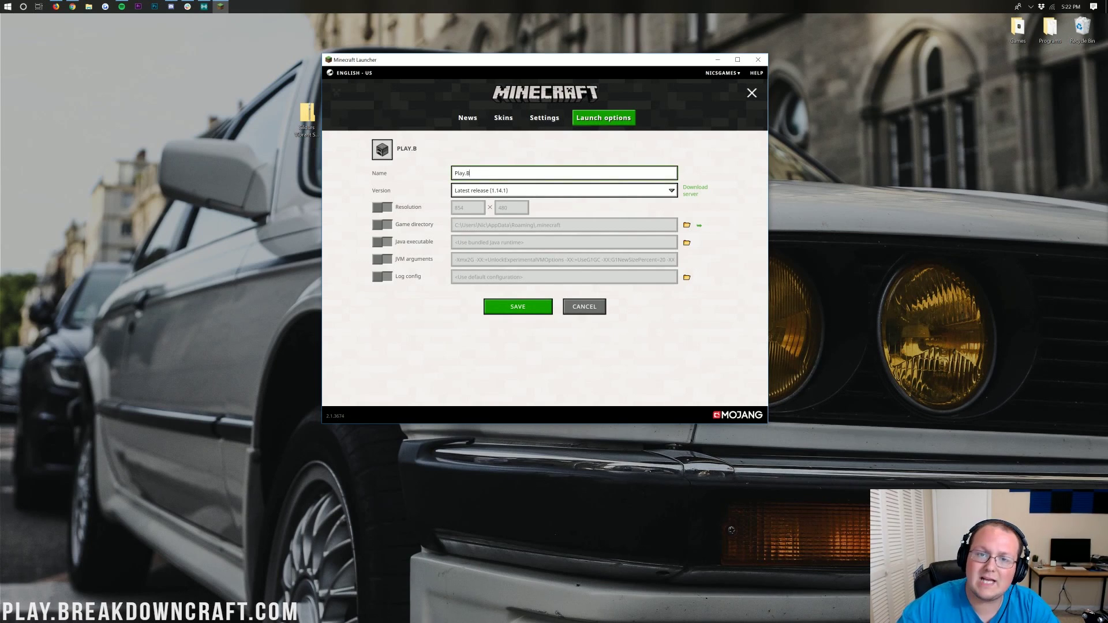
pyautogui.write('reakdownCraft.com')
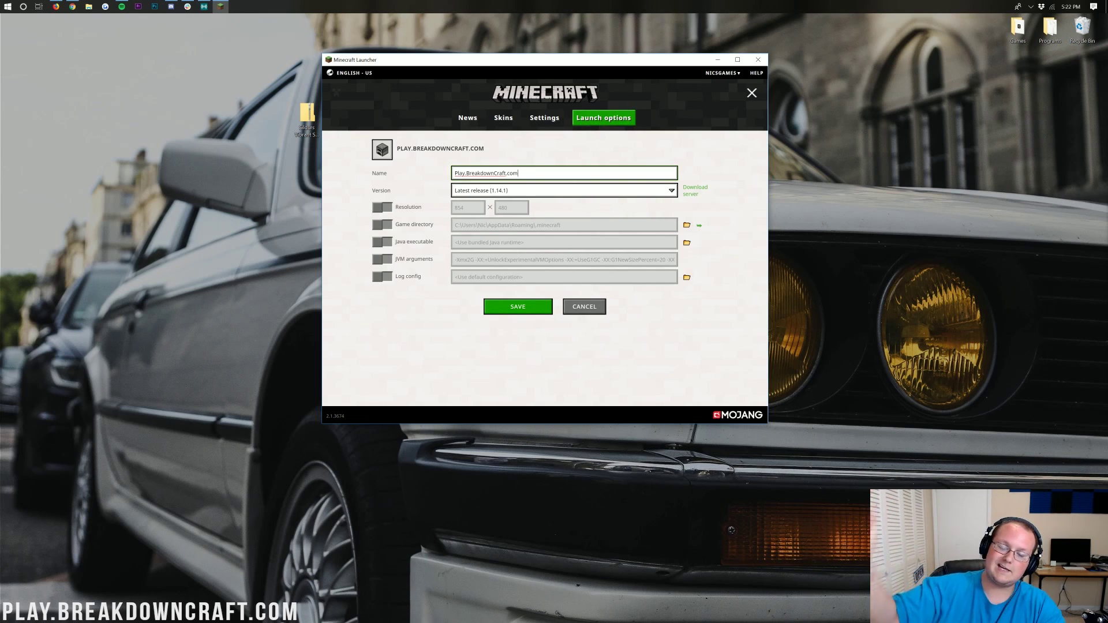
# Set the new configuration's version to release 1.14-OptiFine_HD_U_F1_pre2
pyautogui.moveTo(523, 173); pyautogui.dragTo(356, 167)
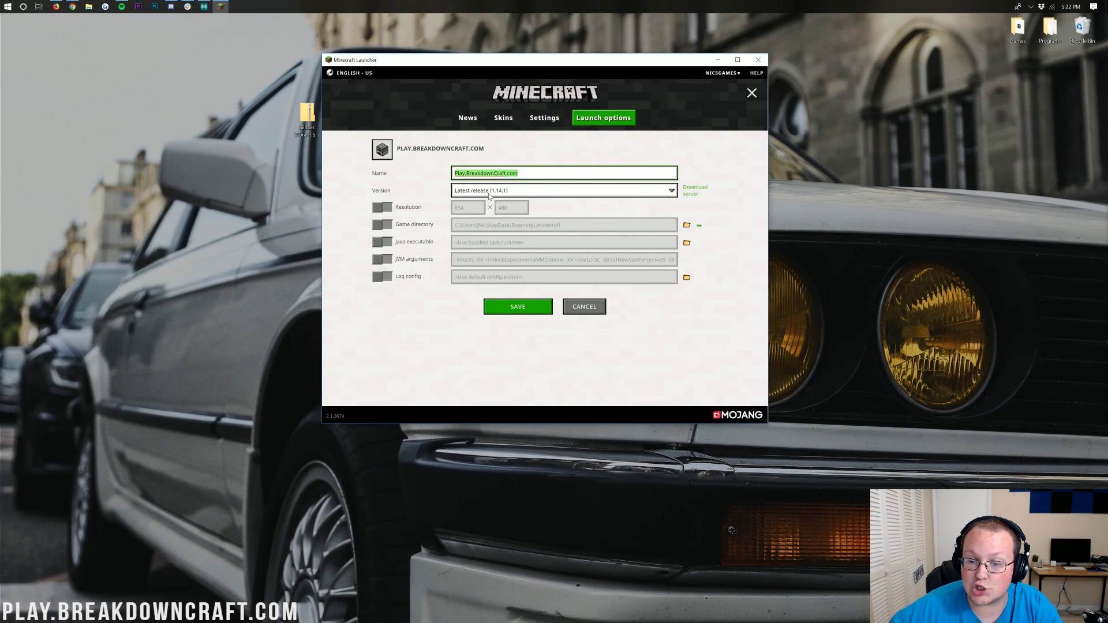
pyautogui.click(489, 192)
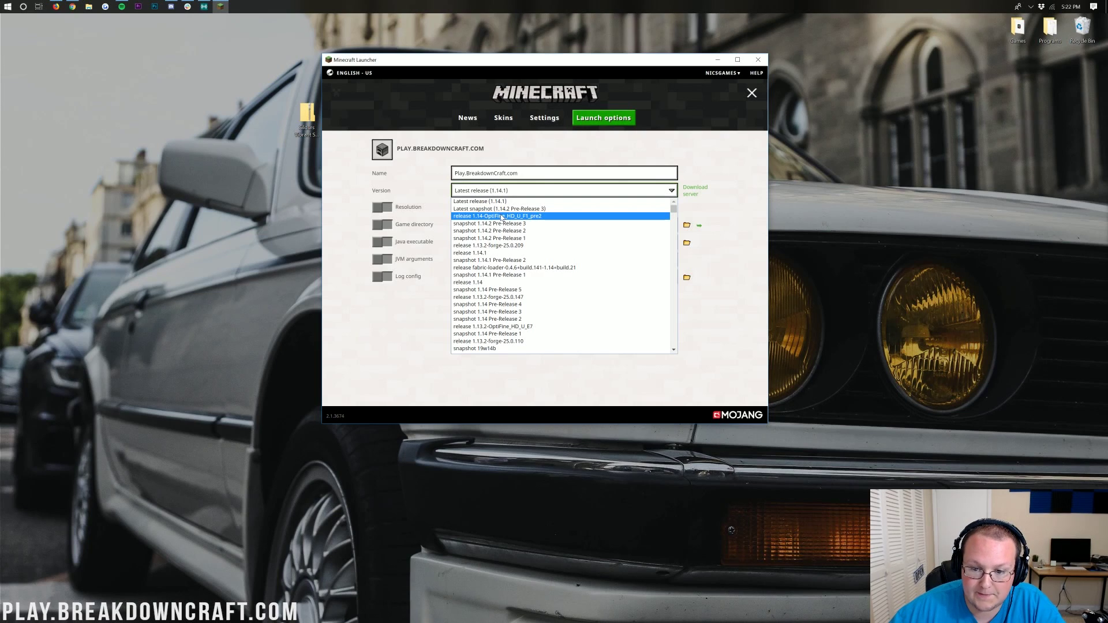
pyautogui.click(488, 217)
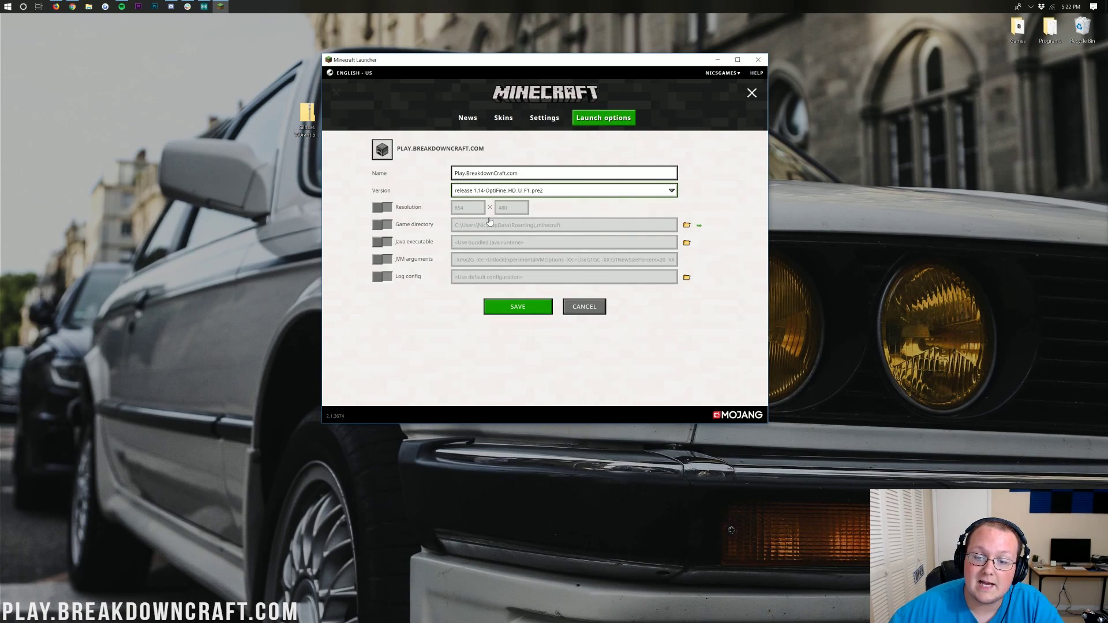
# Enable a custom resolution of 1920 × 1080, save the configuration and return to the launcher's News page
pyautogui.click(383, 209)
pyautogui.write('1920')
pyautogui.press('Tab')
pyautogui.write('1')
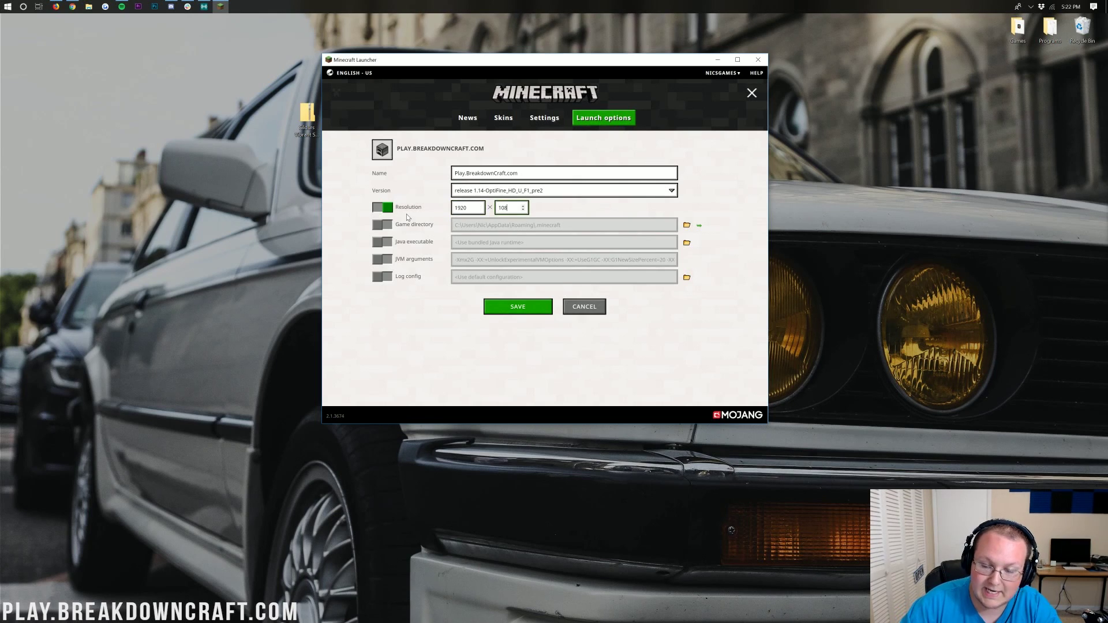
pyautogui.write('080')
pyautogui.click(515, 307)
pyautogui.click(467, 117)
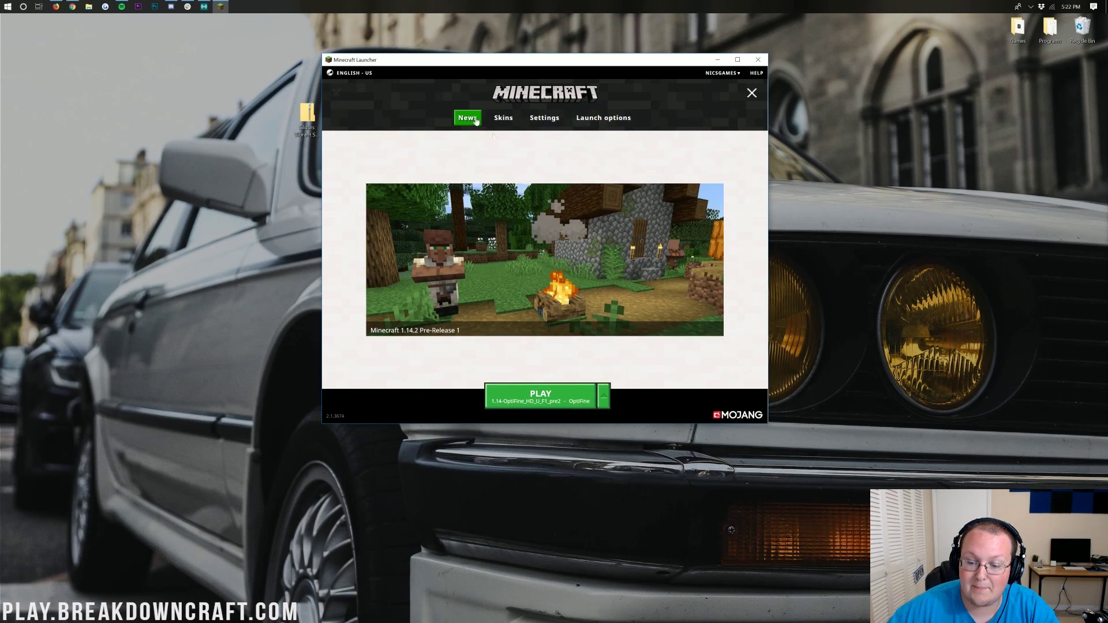
# Launch Minecraft with the Play.BreakdownCraft.com profile and open the game's Video Settings
pyautogui.click(606, 399)
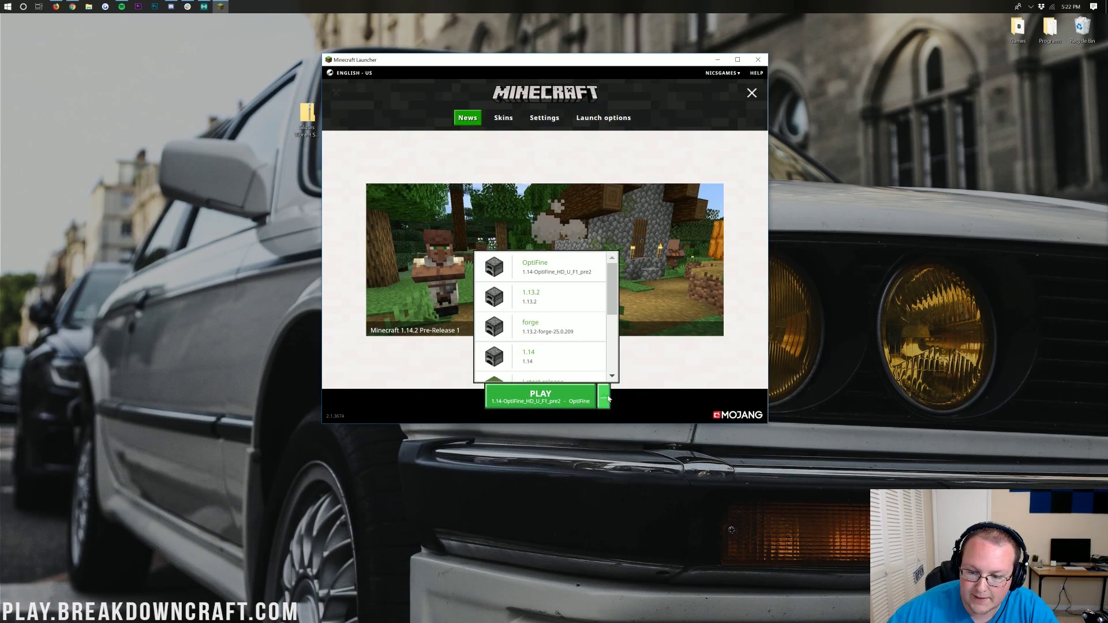
pyautogui.scroll(-5, 571, 346)
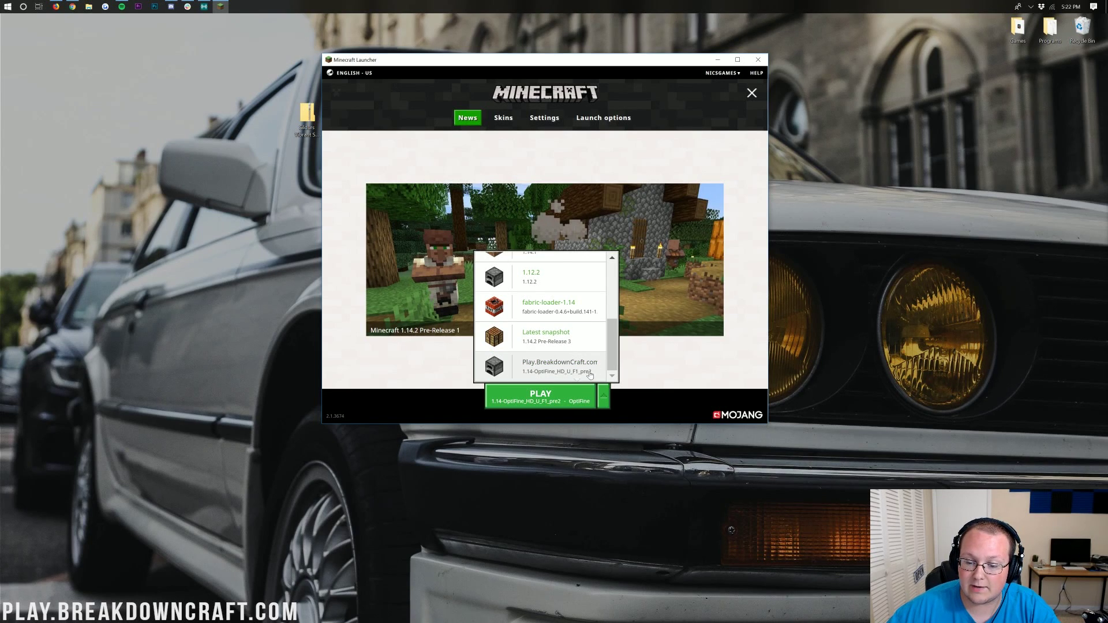
pyautogui.click(561, 375)
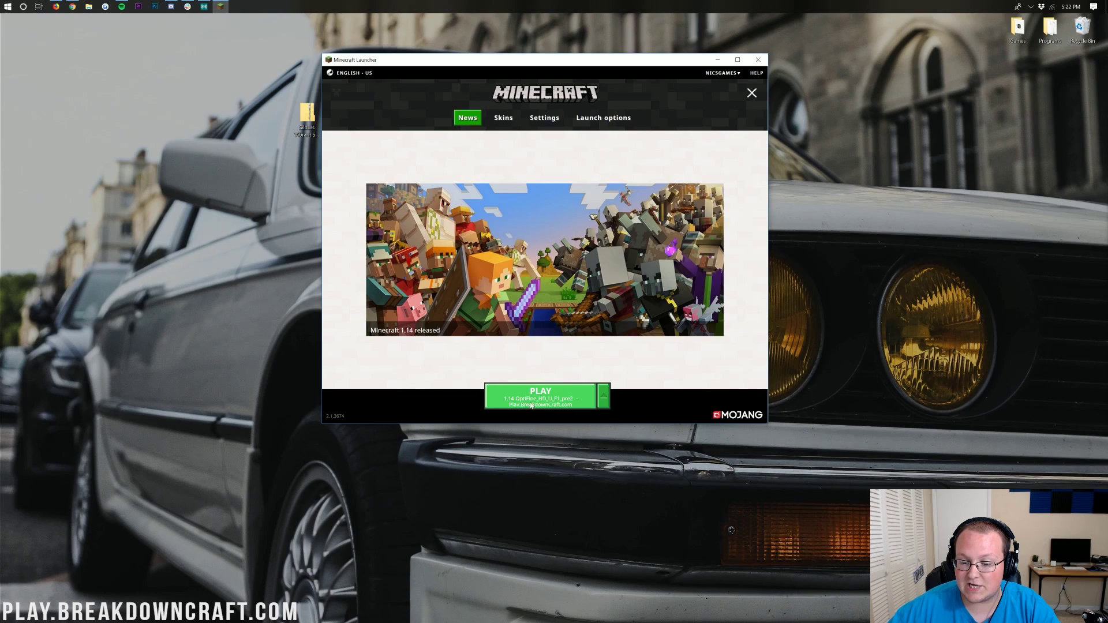
pyautogui.click(535, 407)
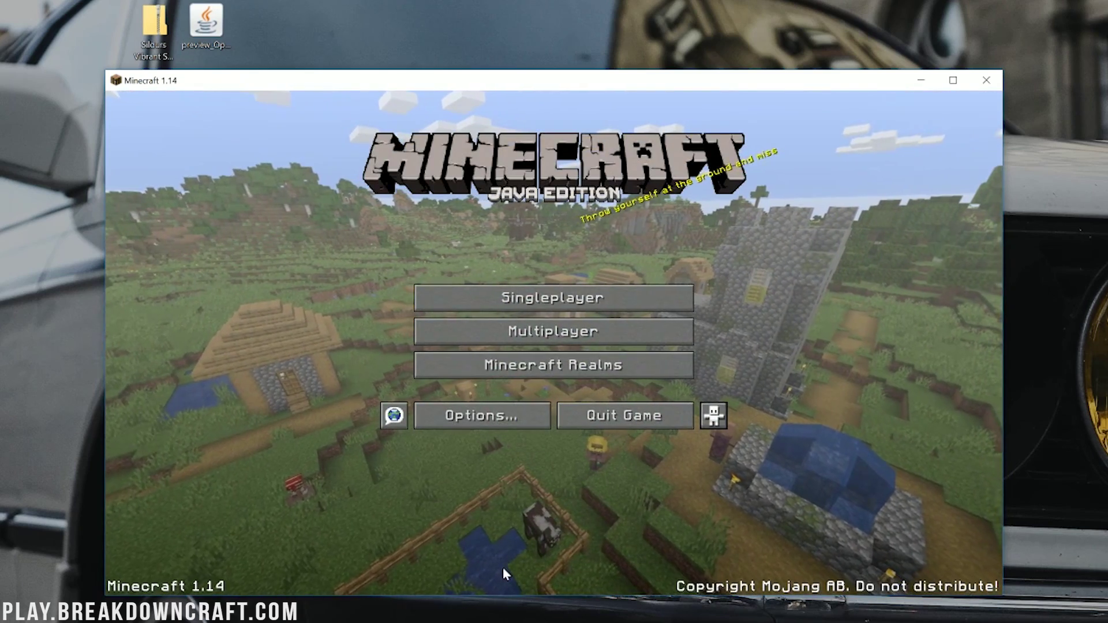
pyautogui.click(465, 413)
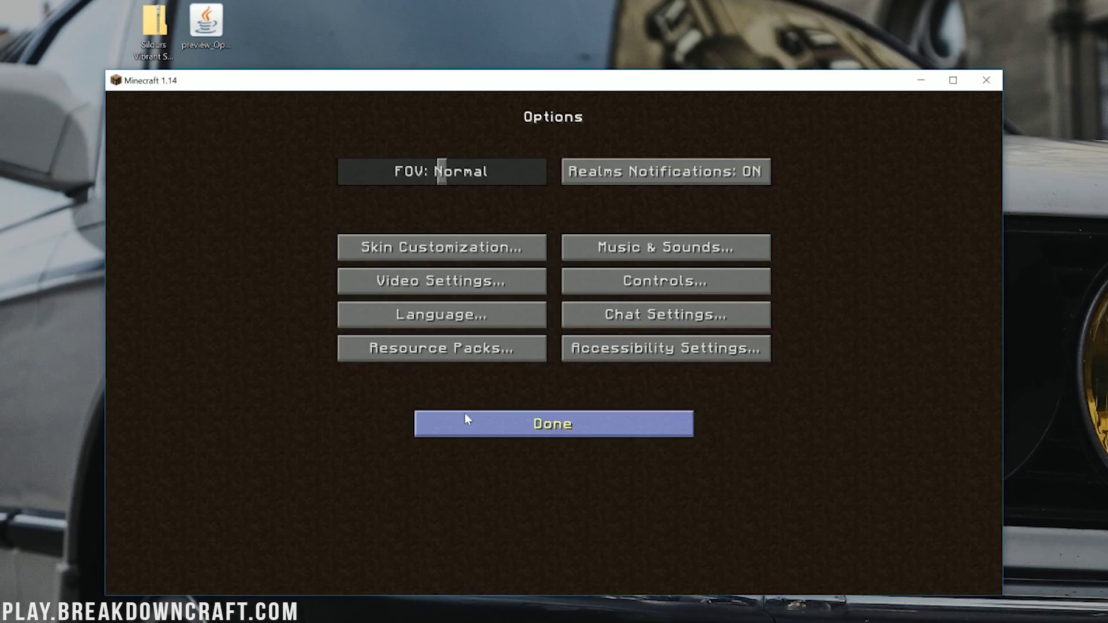
pyautogui.click(448, 285)
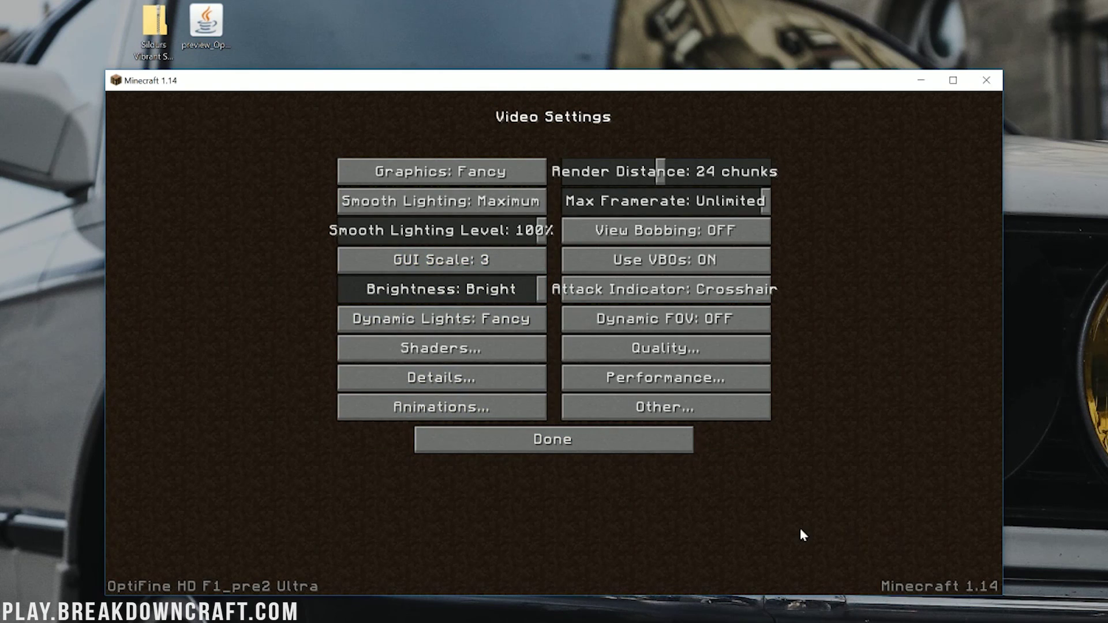
# Turn Fast Render on in the performance settings and try to open the shaders page
pyautogui.click(479, 353)
pyautogui.click(583, 566)
pyautogui.click(628, 372)
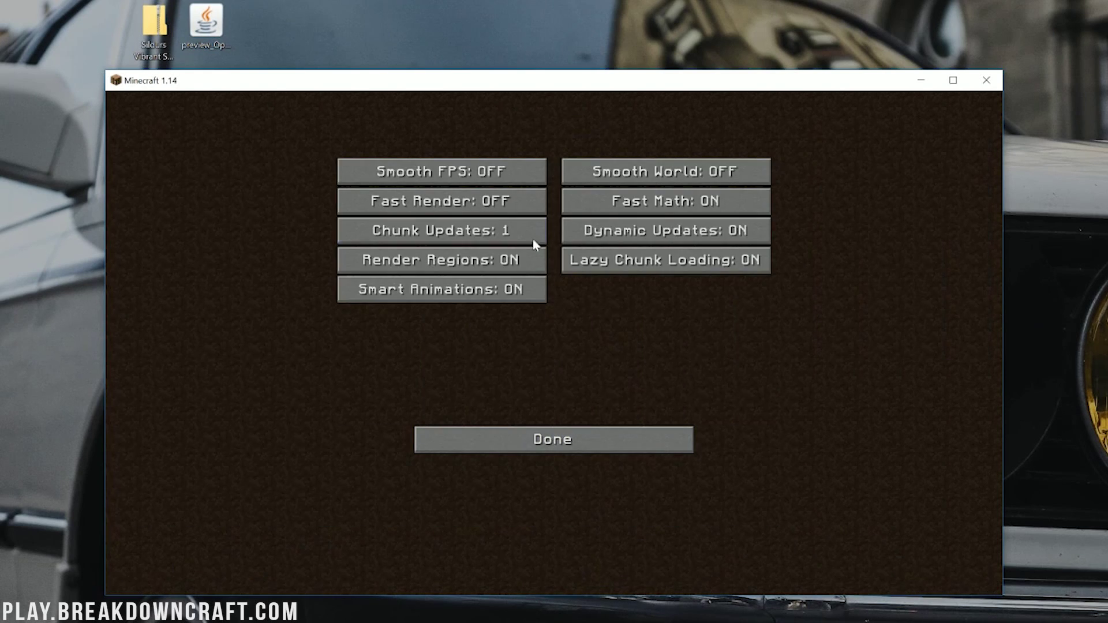
pyautogui.click(398, 199)
pyautogui.click(569, 432)
pyautogui.click(496, 346)
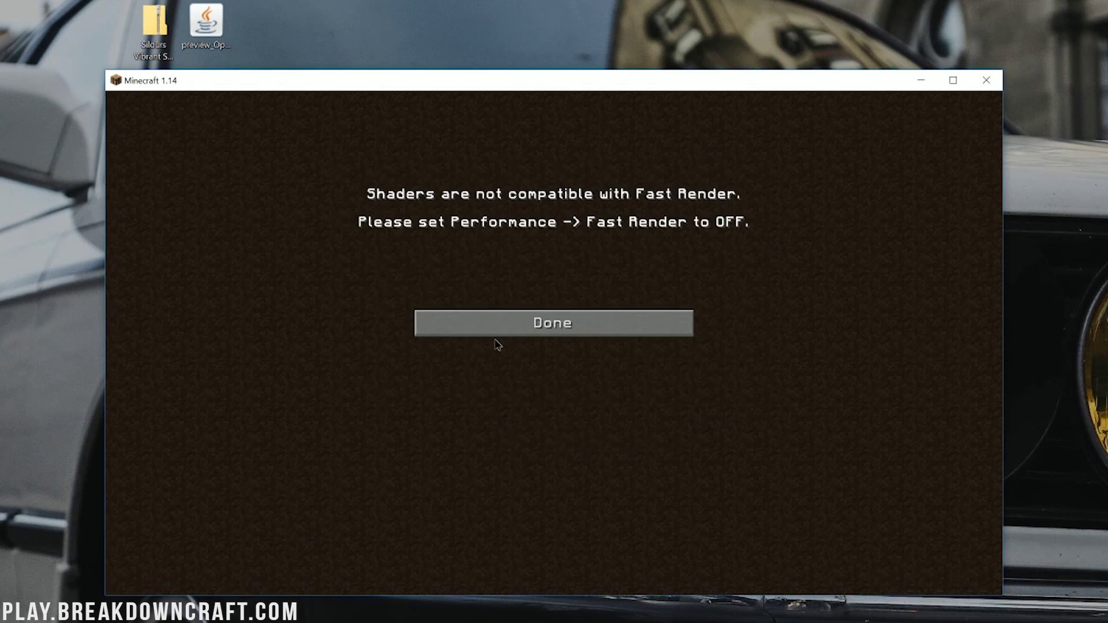
pyautogui.click(602, 316)
# Turn Fast Render back off in the performance settings and return to Video Settings
pyautogui.click(629, 380)
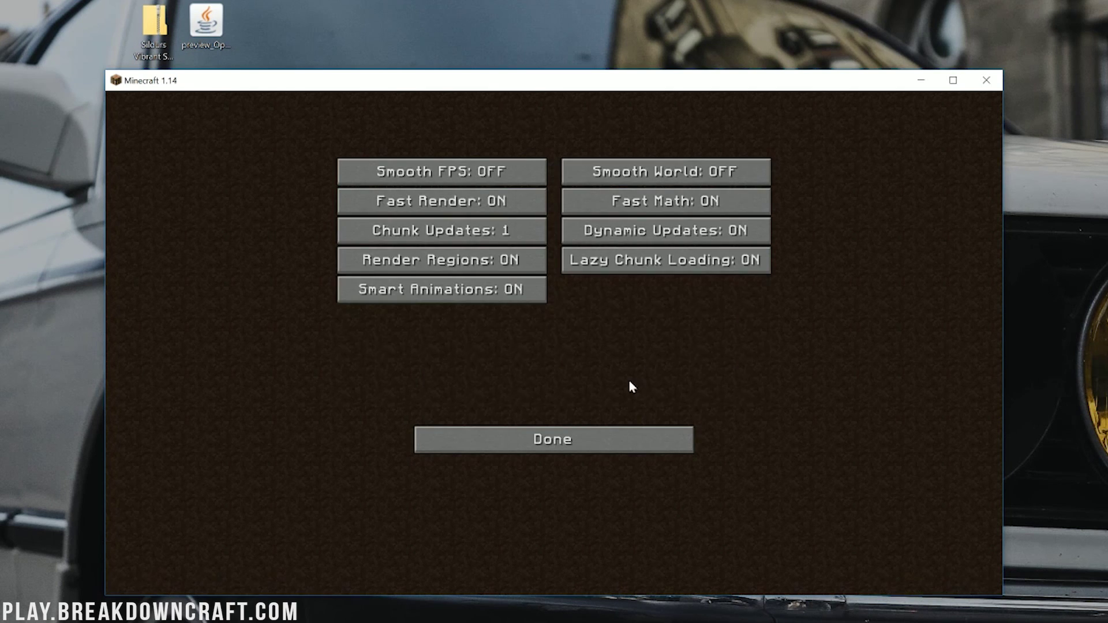
pyautogui.click(473, 203)
pyautogui.click(614, 434)
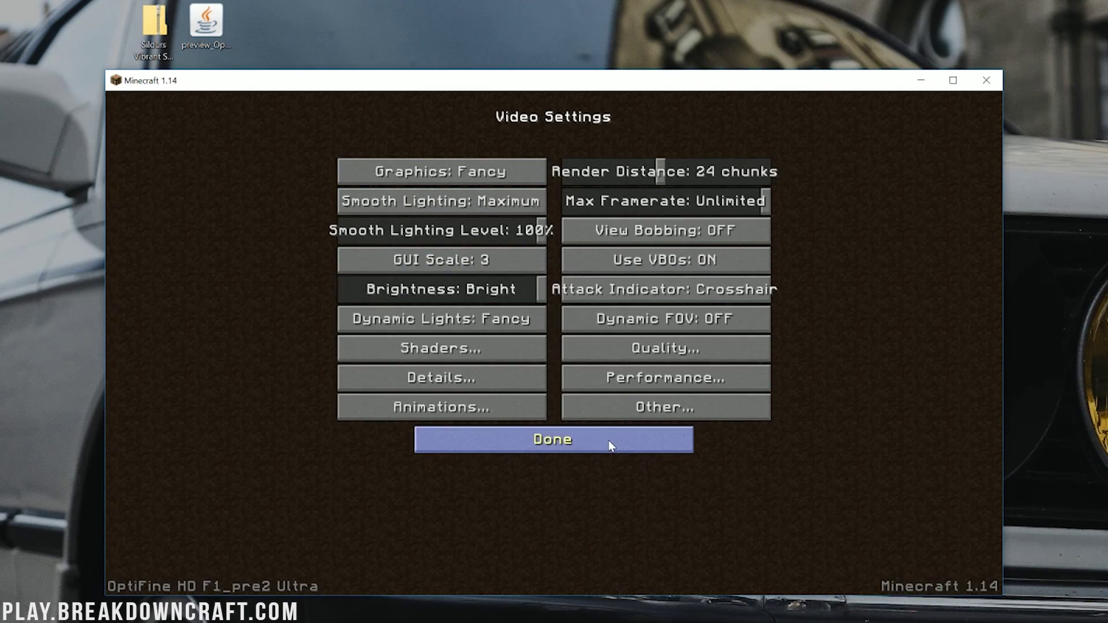
# Open the shaderpacks folder from the game's shader settings and put the desktop's Sildurs Vibrant Shaders v1.21 Medium.zip into it
pyautogui.click(439, 351)
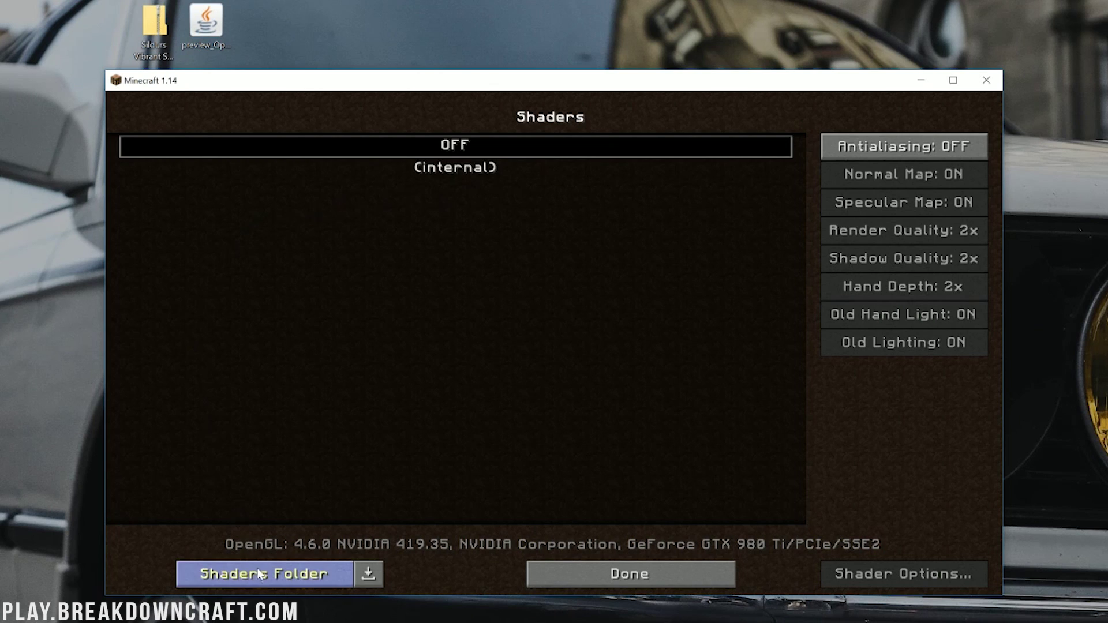
pyautogui.click(290, 573)
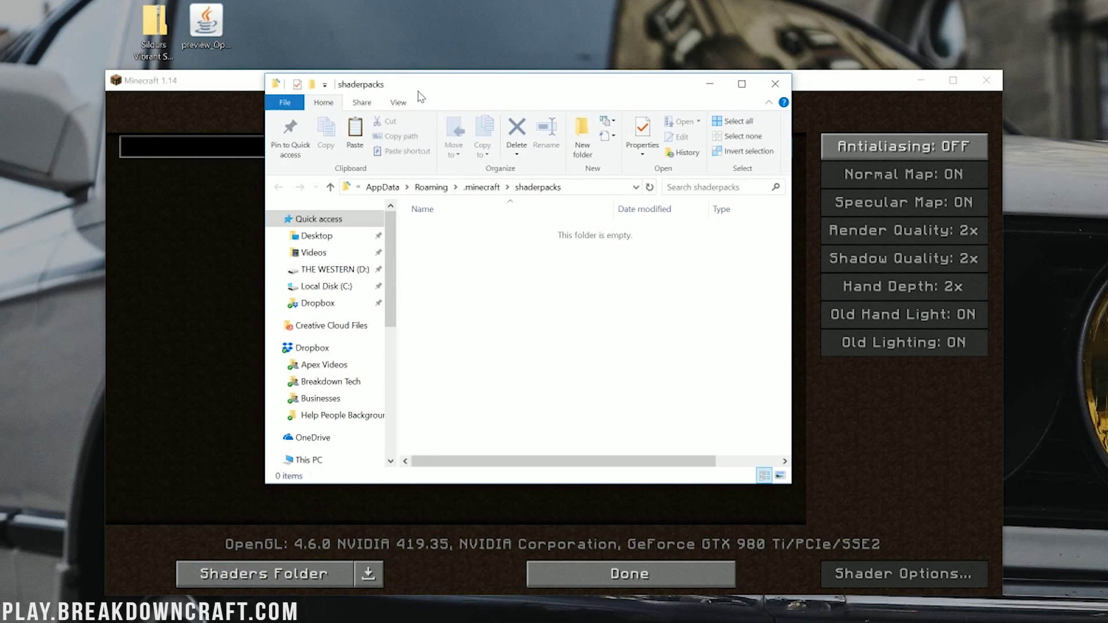
pyautogui.click(153, 26)
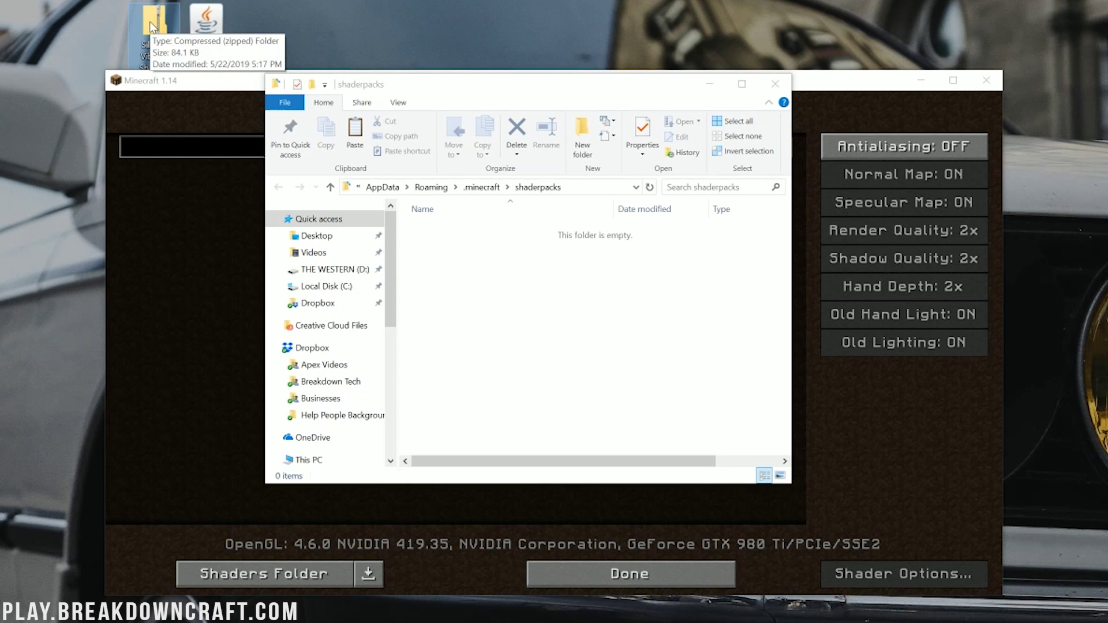
pyautogui.moveTo(152, 27); pyautogui.dragTo(517, 346)
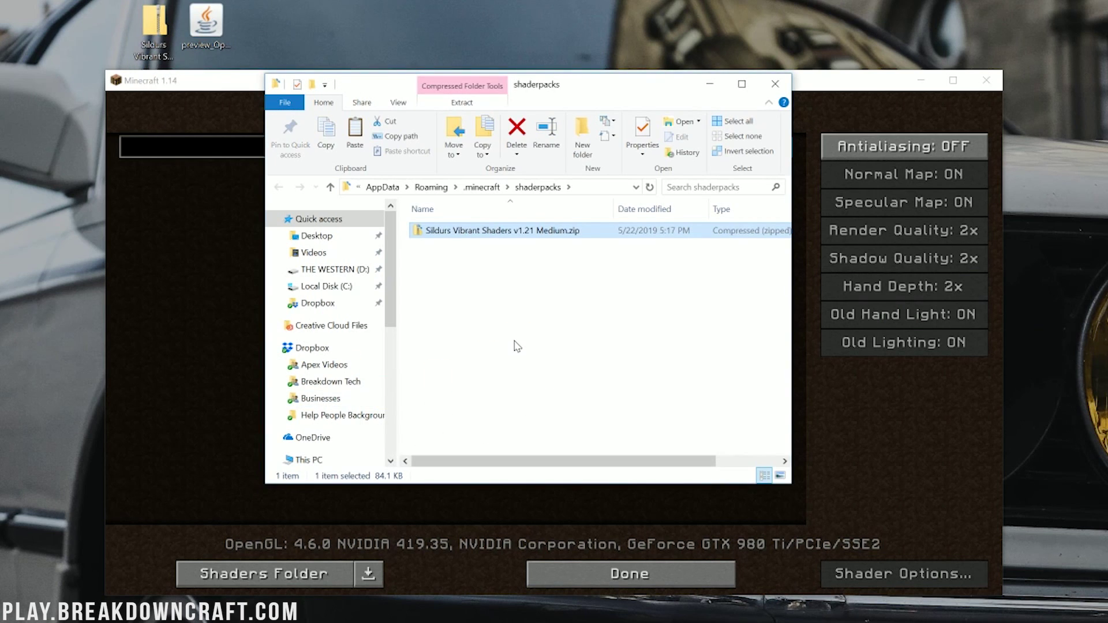
pyautogui.click(193, 289)
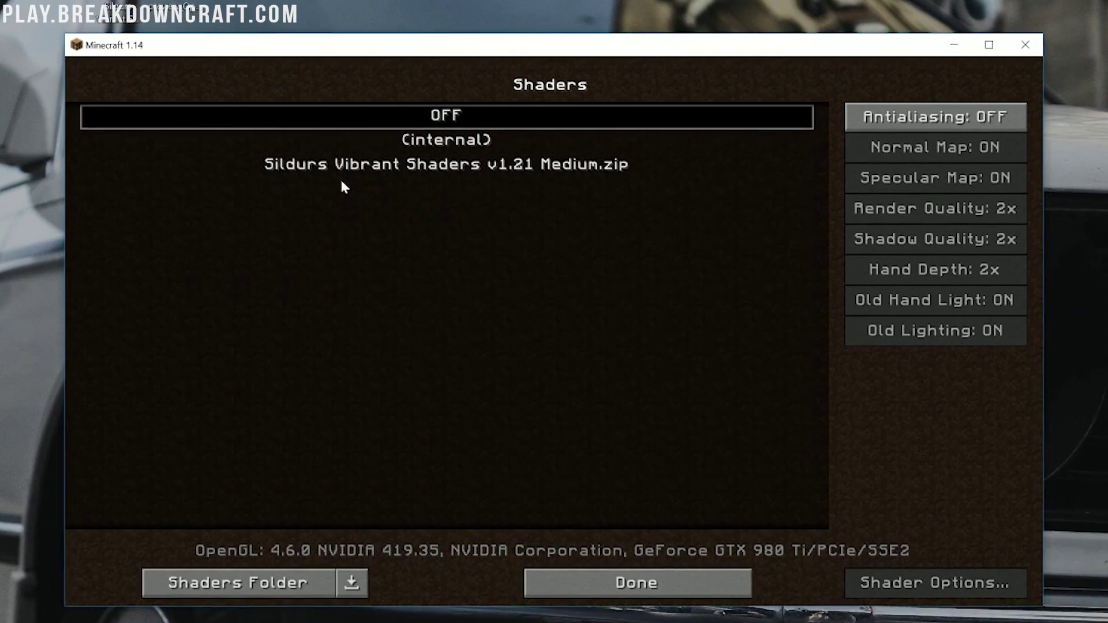
# Reopen the shaders page and activate Sildurs Vibrant Shaders v1.21 Medium.zip
pyautogui.click(583, 583)
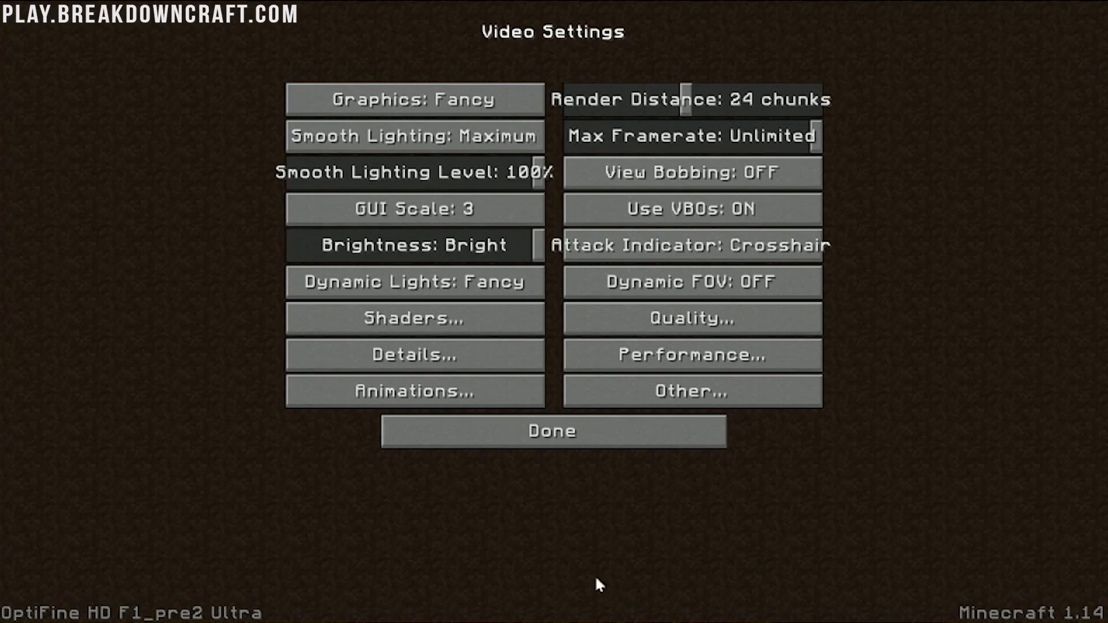
pyautogui.click(357, 315)
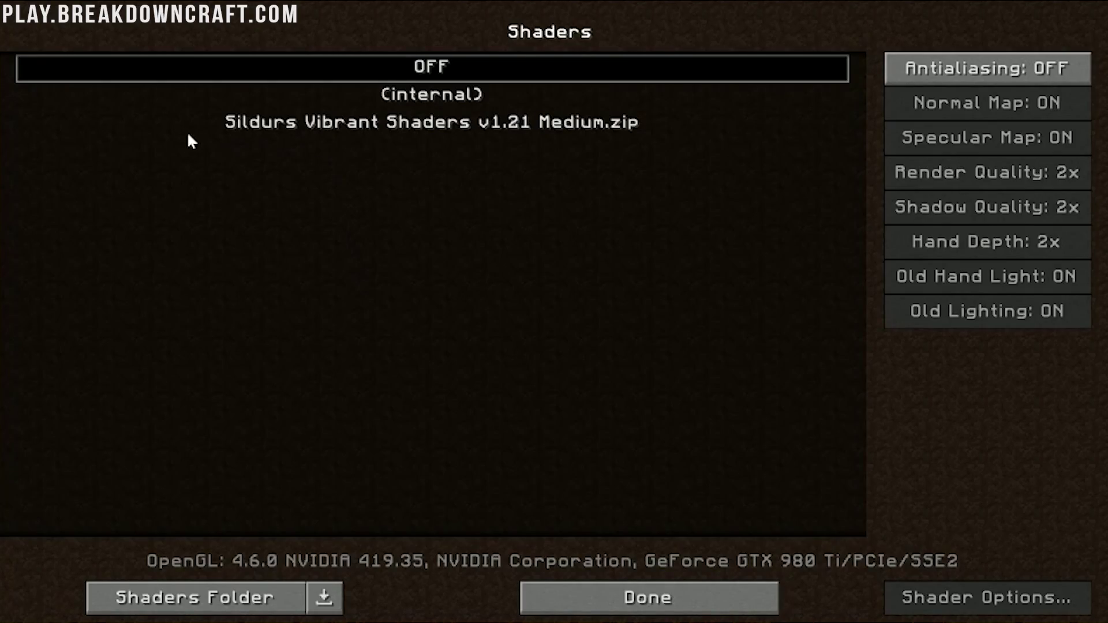
pyautogui.click(282, 122)
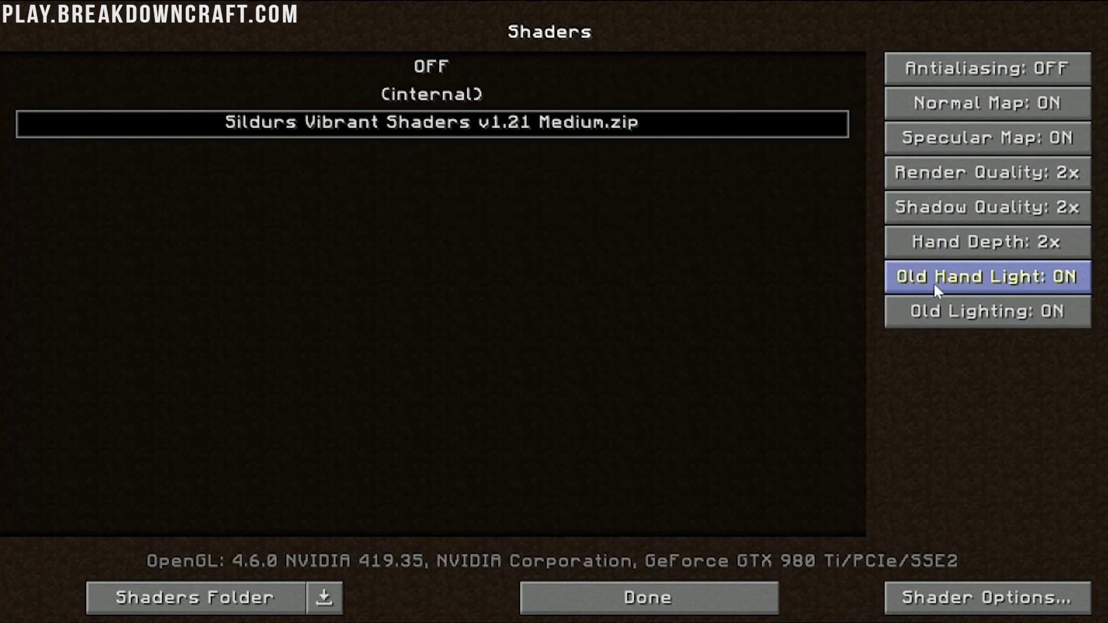
# Try switching Waving Grass off and back on in the shader pack's Waving Objects options
pyautogui.moveTo(935, 213)
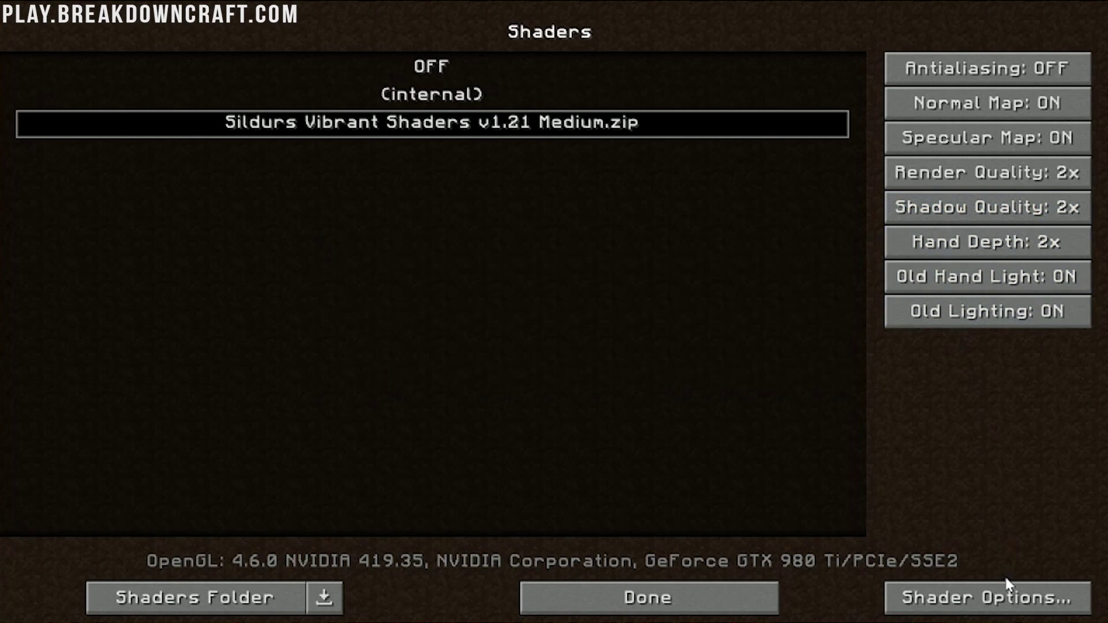
pyautogui.click(961, 603)
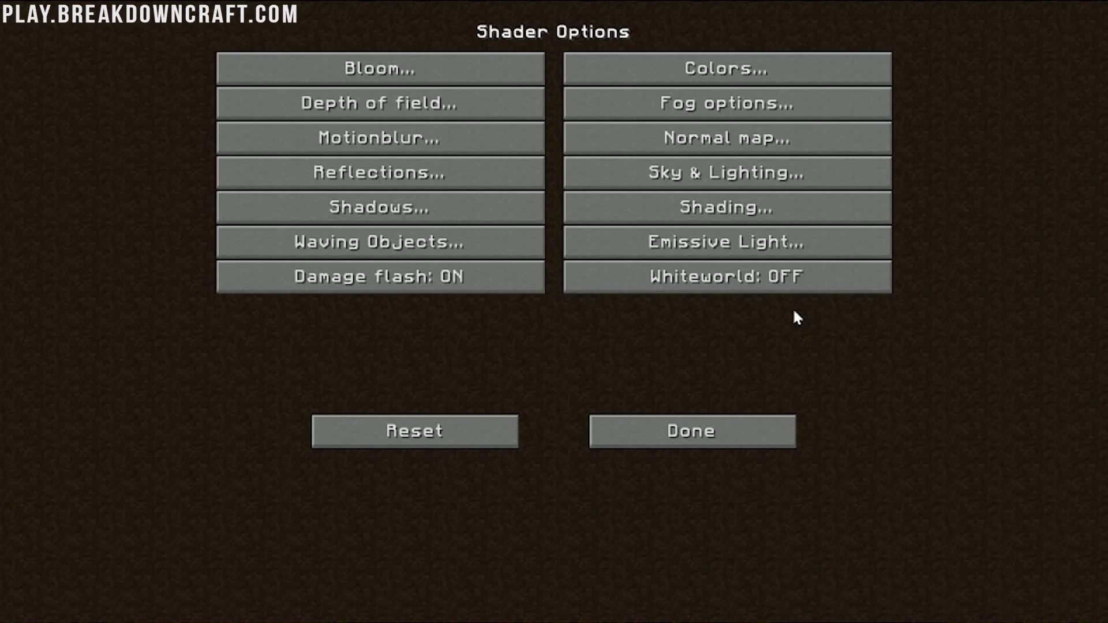
pyautogui.click(242, 247)
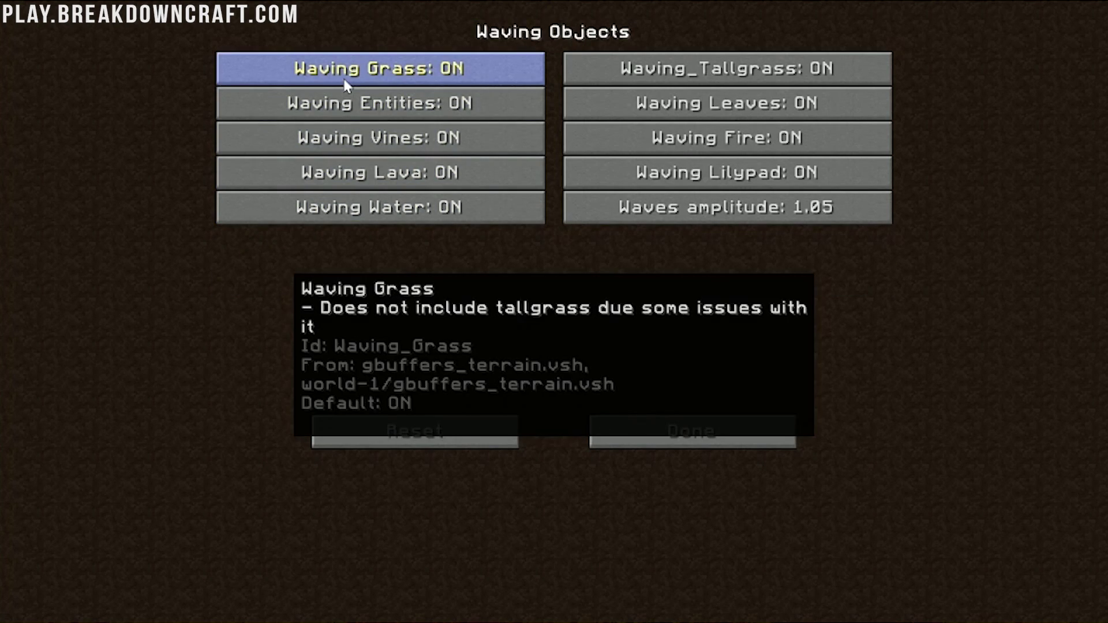
pyautogui.click(345, 84)
pyautogui.click(344, 79)
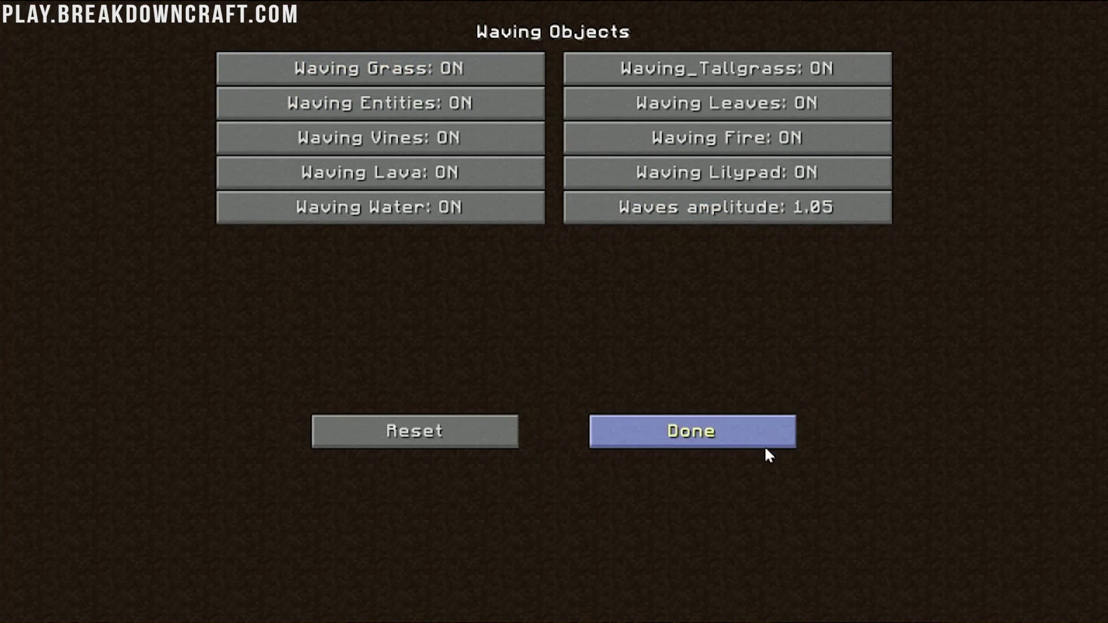
pyautogui.click(736, 432)
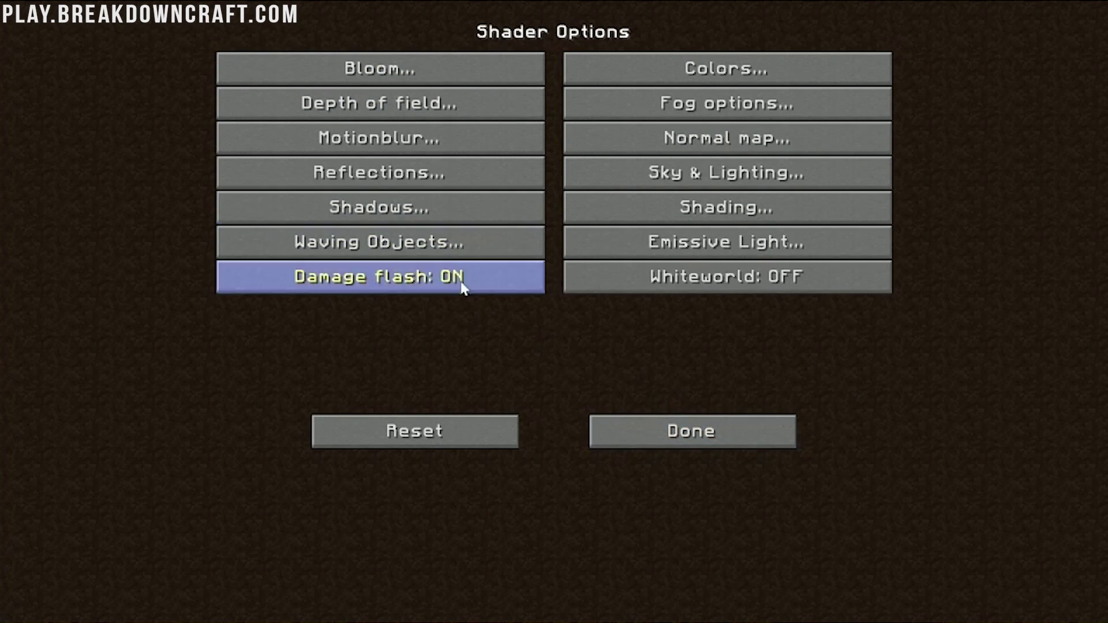
# Examine the shader pack's Shadows, Shading and Waving Objects options, and return to the shader list
pyautogui.click(399, 215)
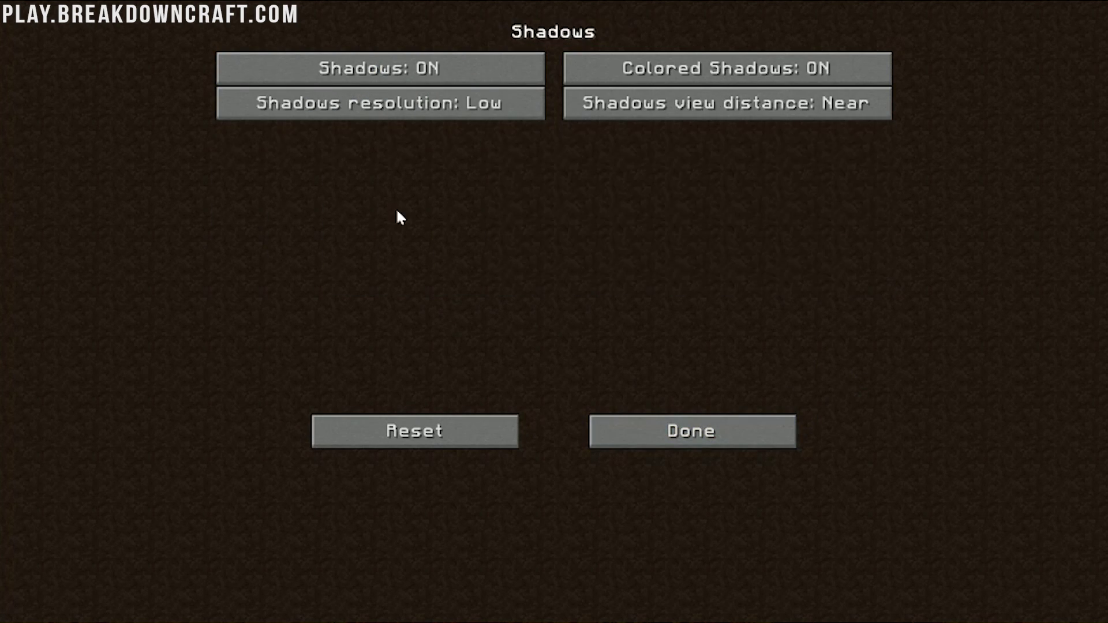
pyautogui.click(668, 451)
pyautogui.click(403, 241)
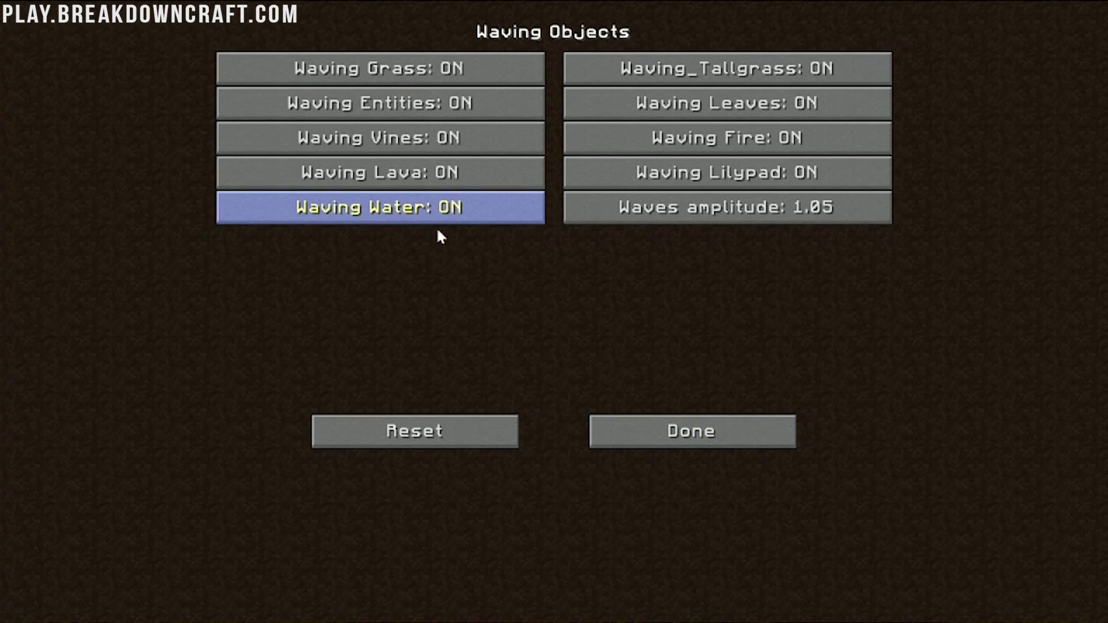
pyautogui.click(718, 440)
pyautogui.click(412, 211)
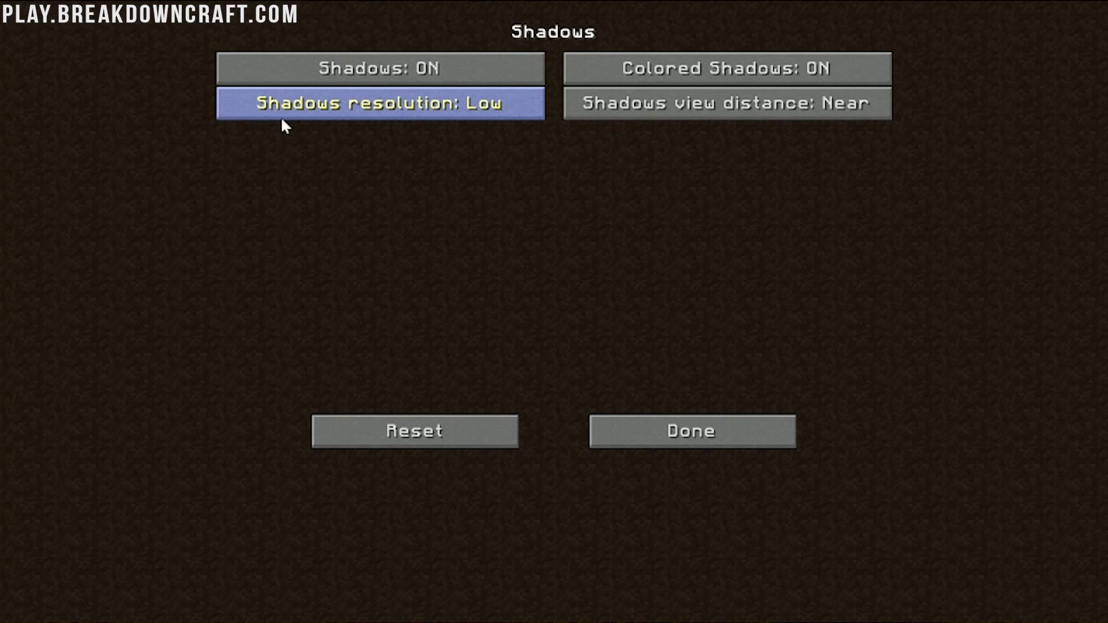
pyautogui.click(663, 441)
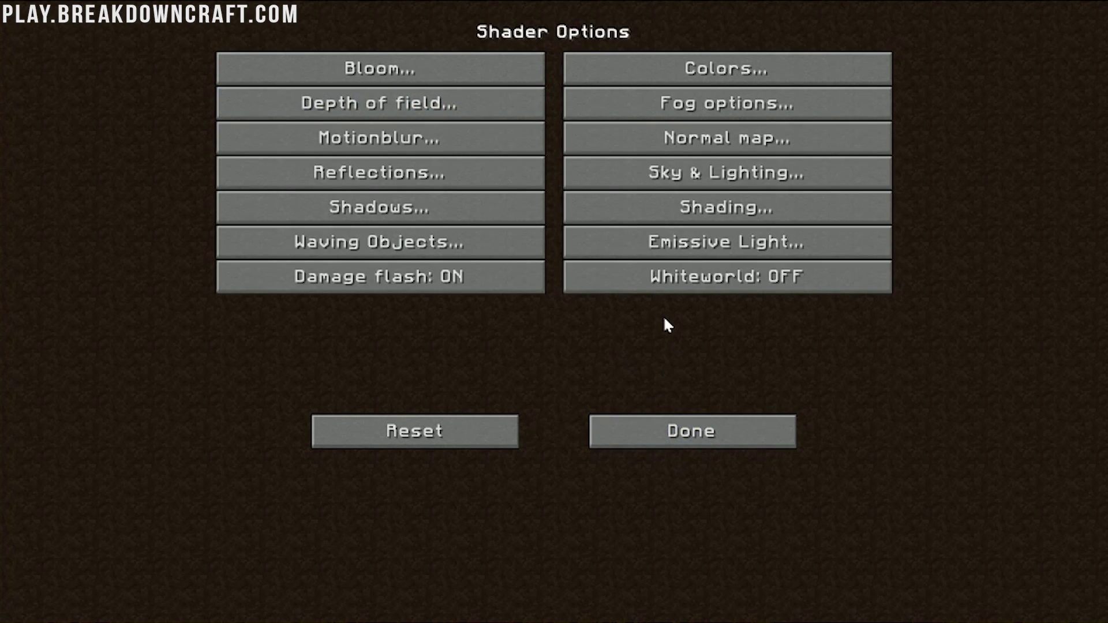
pyautogui.click(662, 209)
pyautogui.click(698, 432)
pyautogui.click(430, 242)
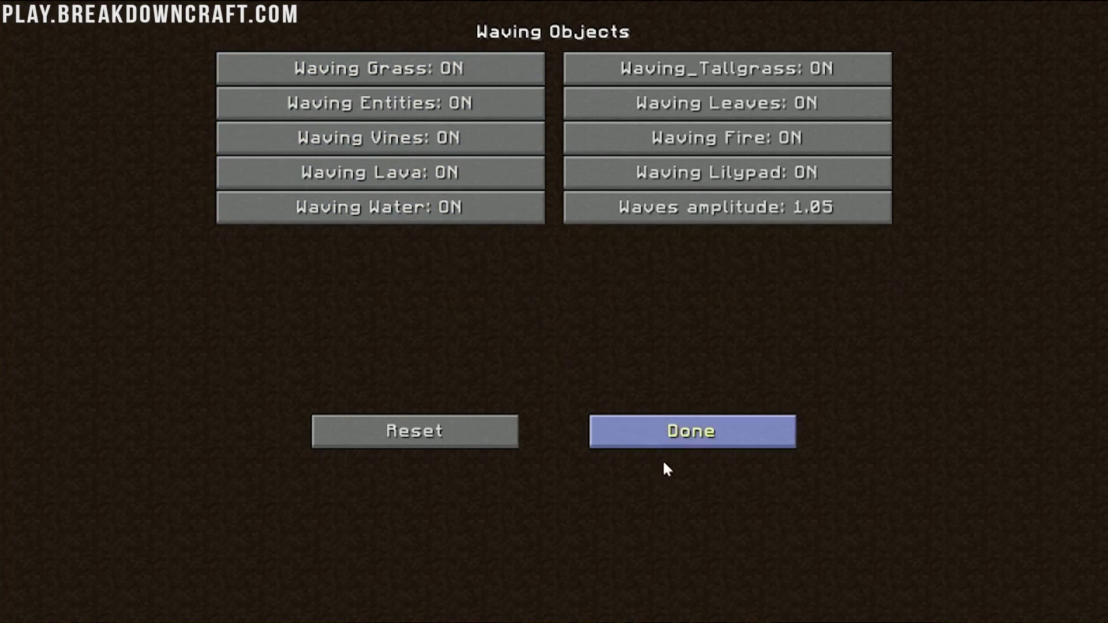
pyautogui.click(670, 442)
pyautogui.click(670, 441)
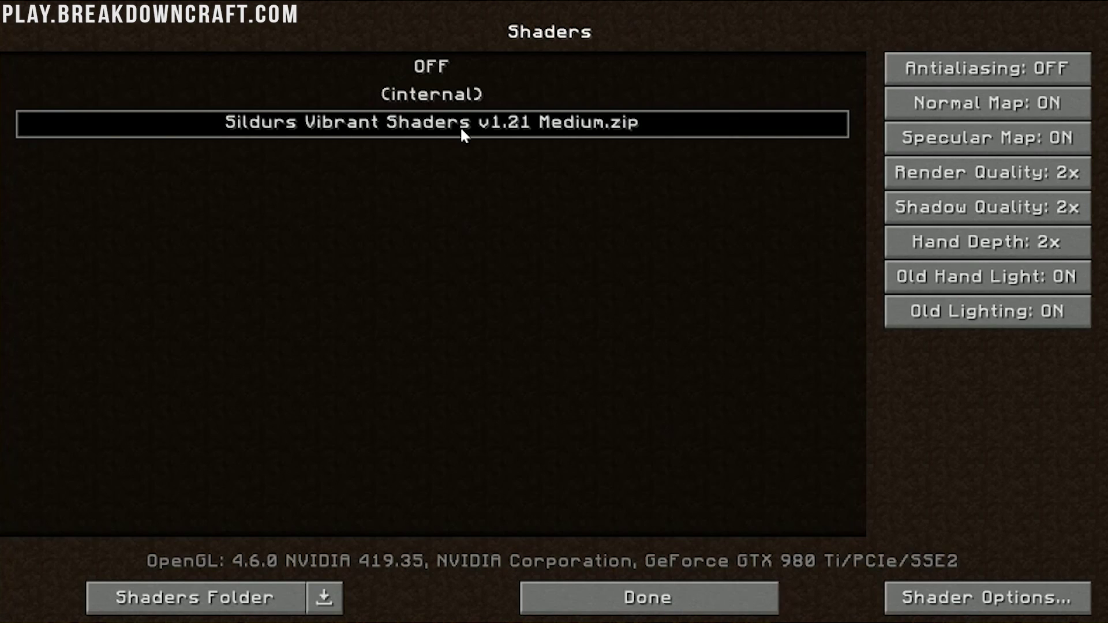
# Leave the settings and join the multiplayer server Play.BreakdownCraft.com
pyautogui.click(647, 594)
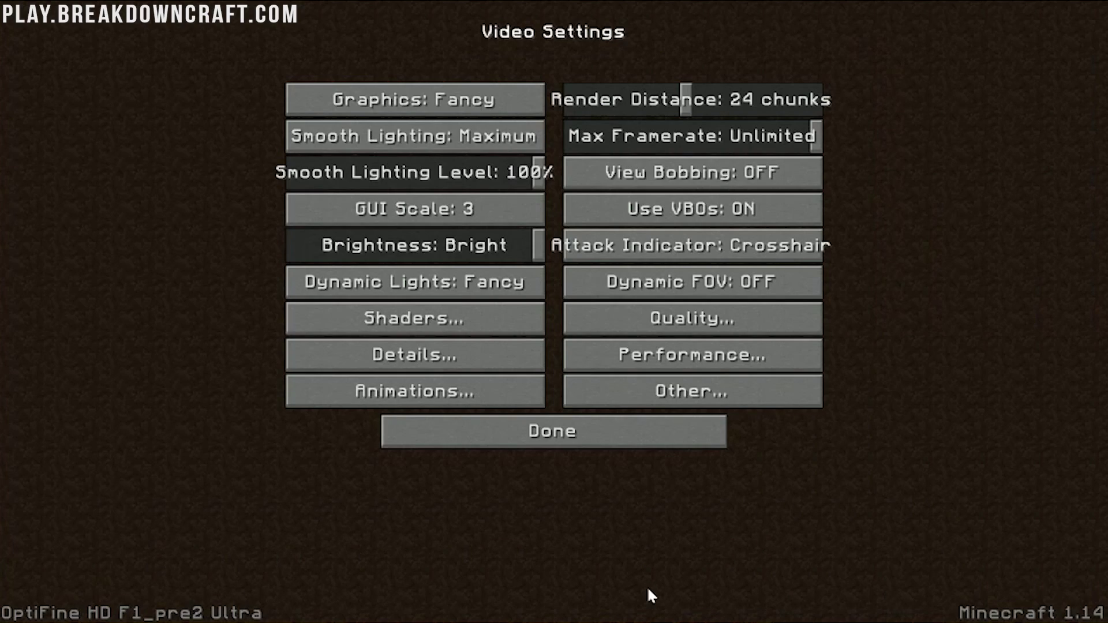
pyautogui.click(577, 440)
pyautogui.click(574, 426)
pyautogui.click(503, 294)
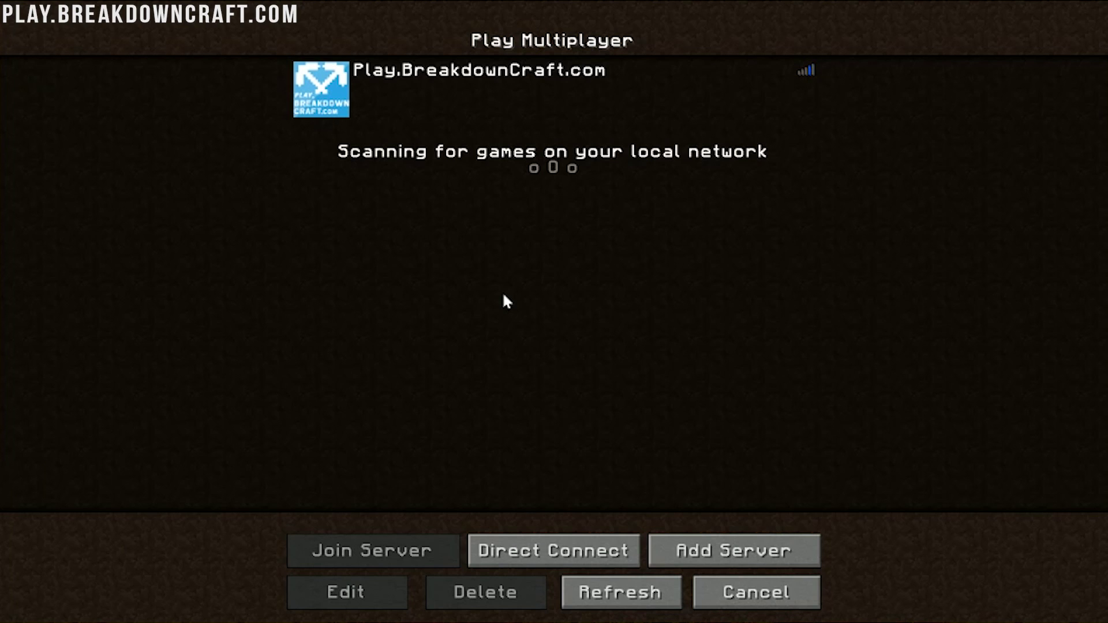
pyautogui.click(453, 88)
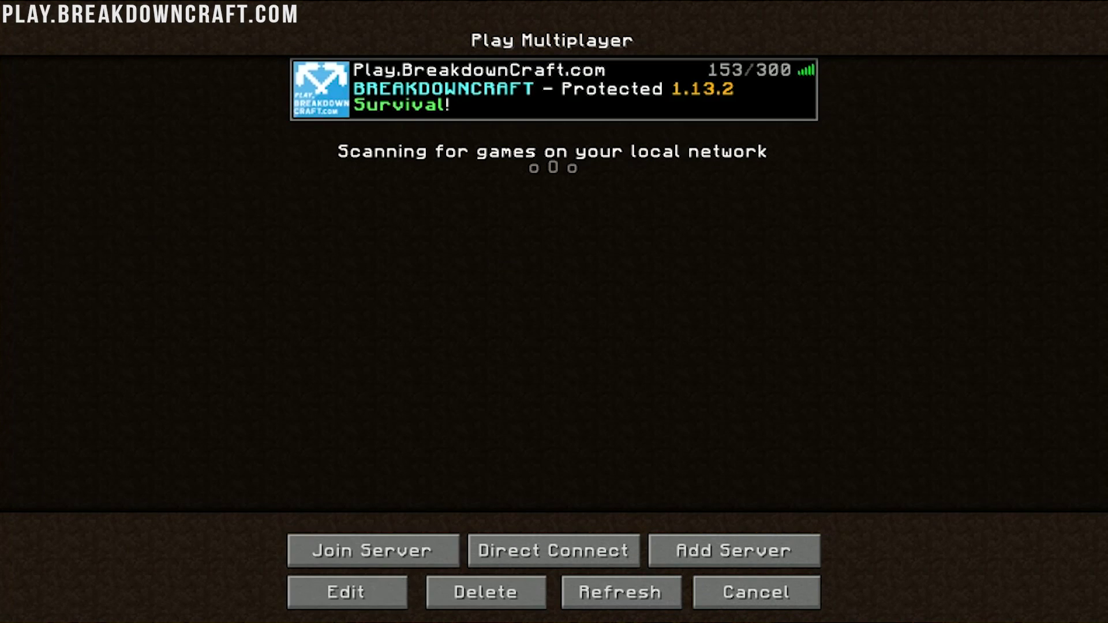
pyautogui.doubleClick(437, 111)
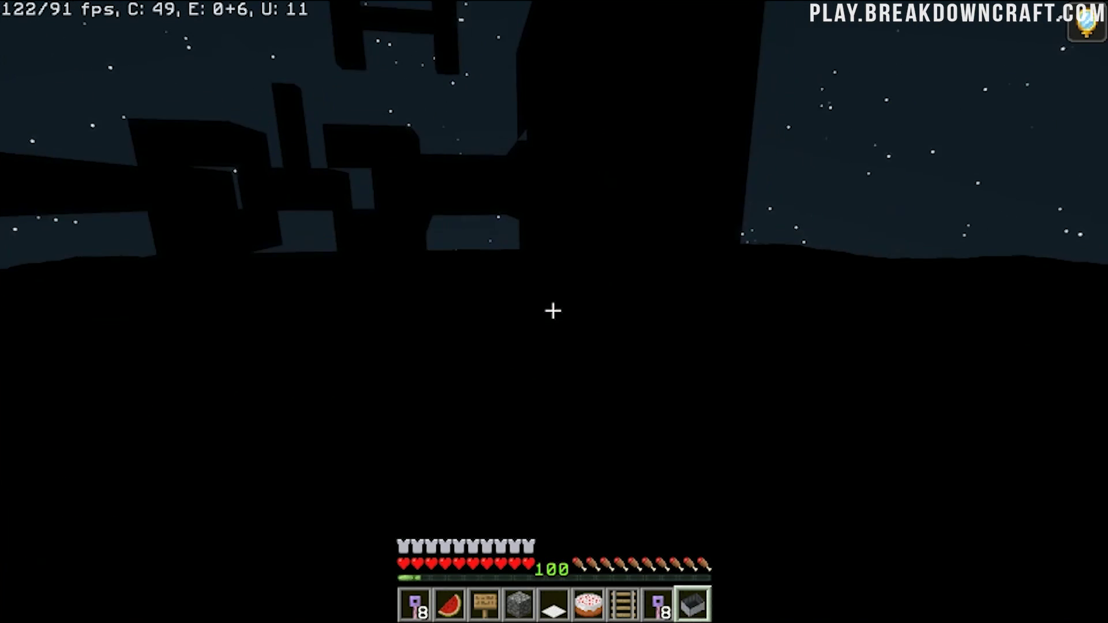
# Run the /top command to teleport above the water, and enable flight with /fly
pyautogui.write('/top')
pyautogui.press('Return')
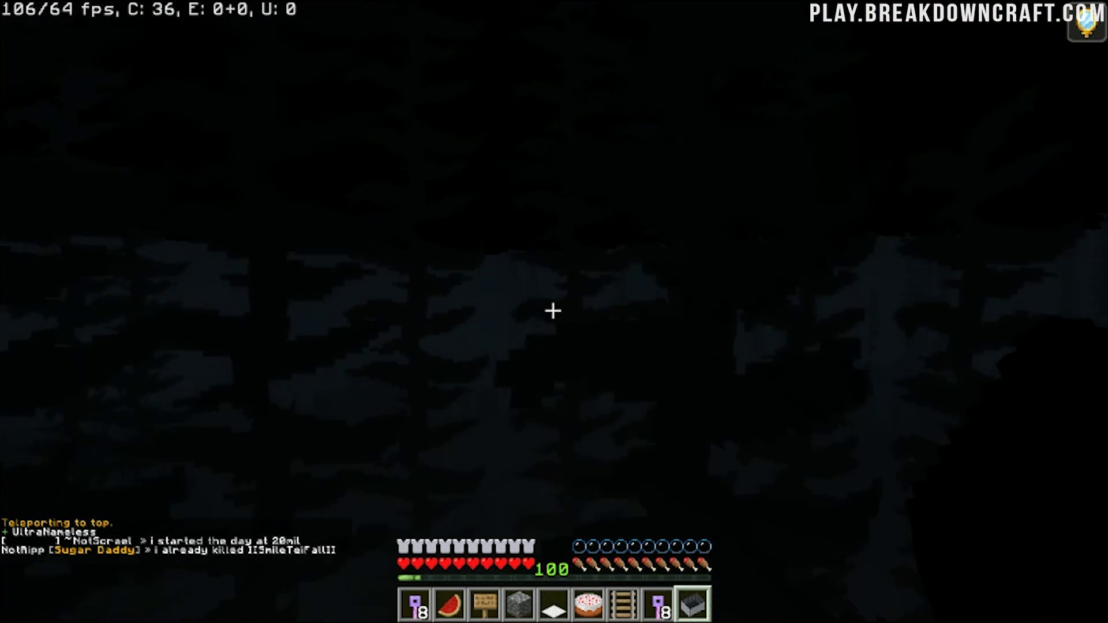
pyautogui.press('/')
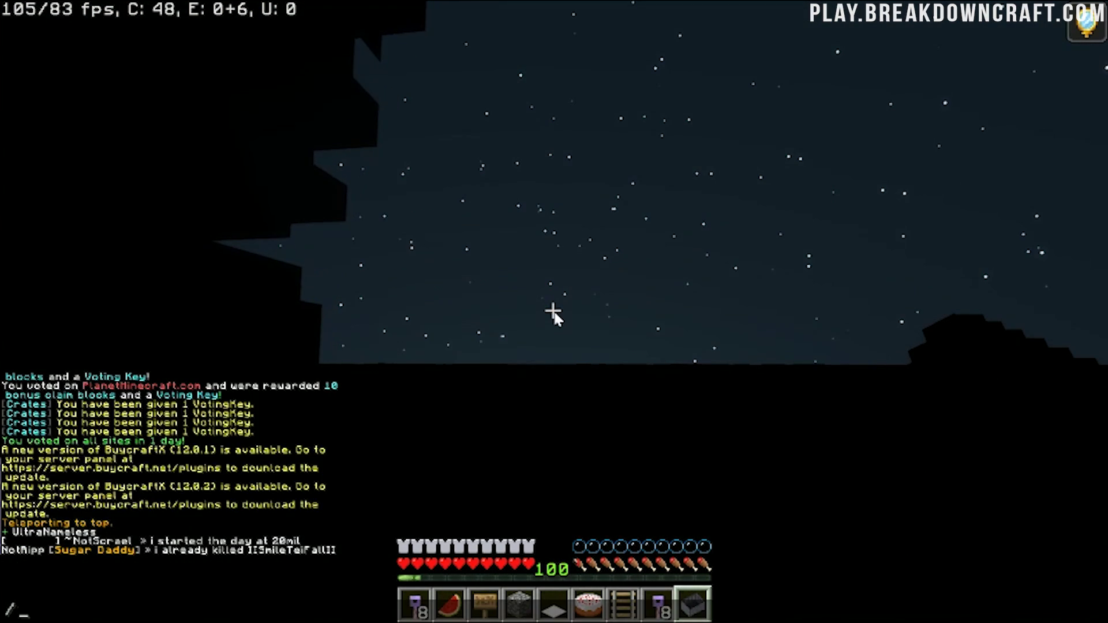
pyautogui.write('fly')
pyautogui.press('Return')
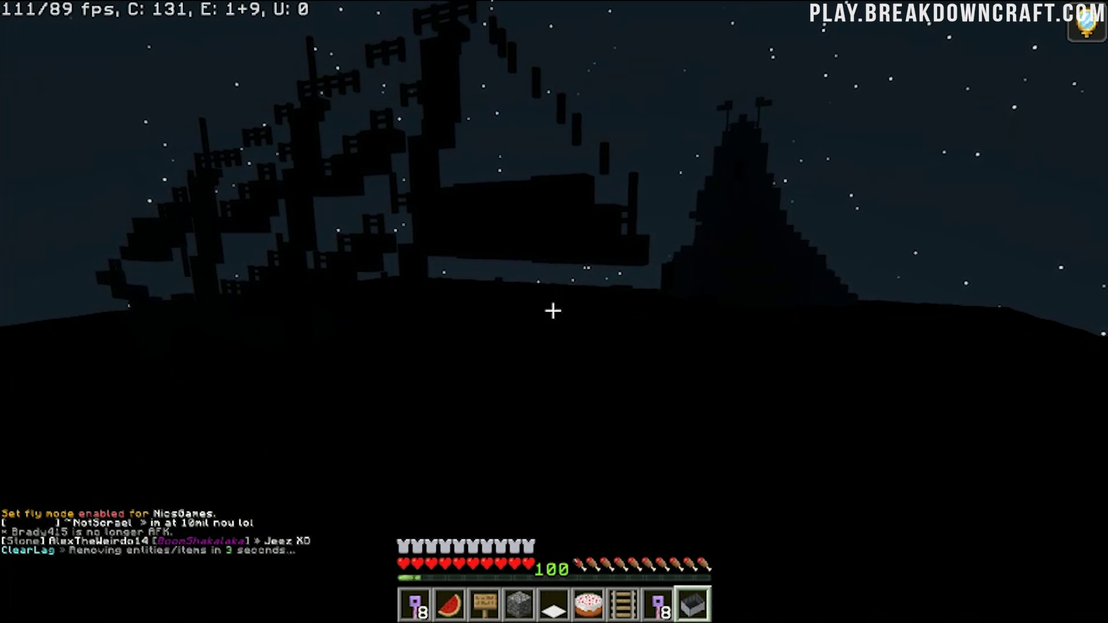
# Examine the shader pack's Sky & Lighting options, and return to the video settings
pyautogui.press('Escape')
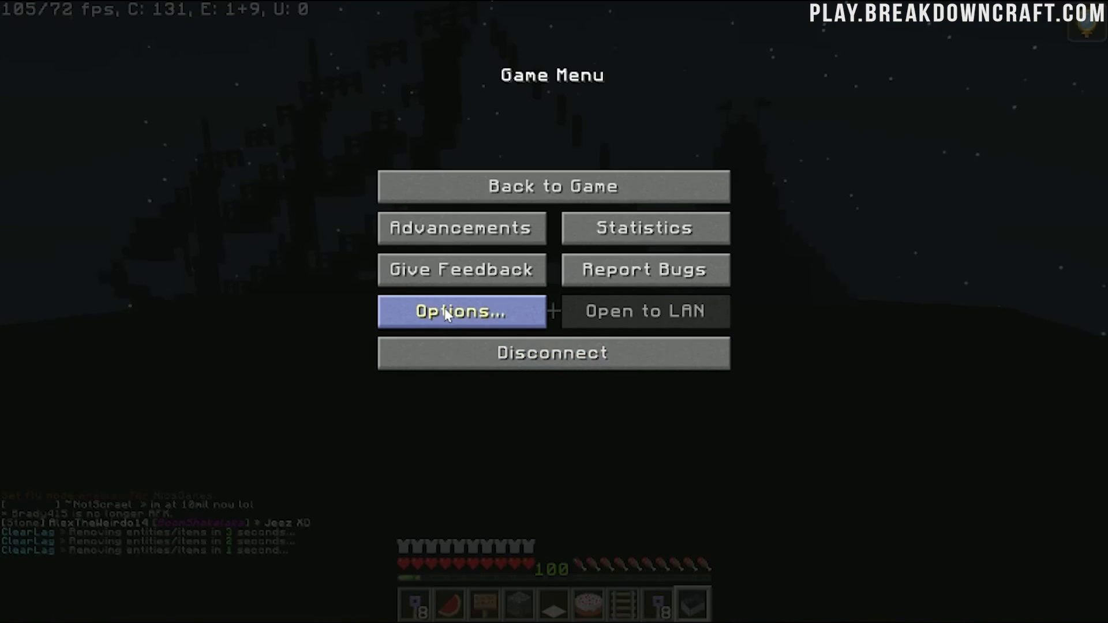
pyautogui.click(447, 314)
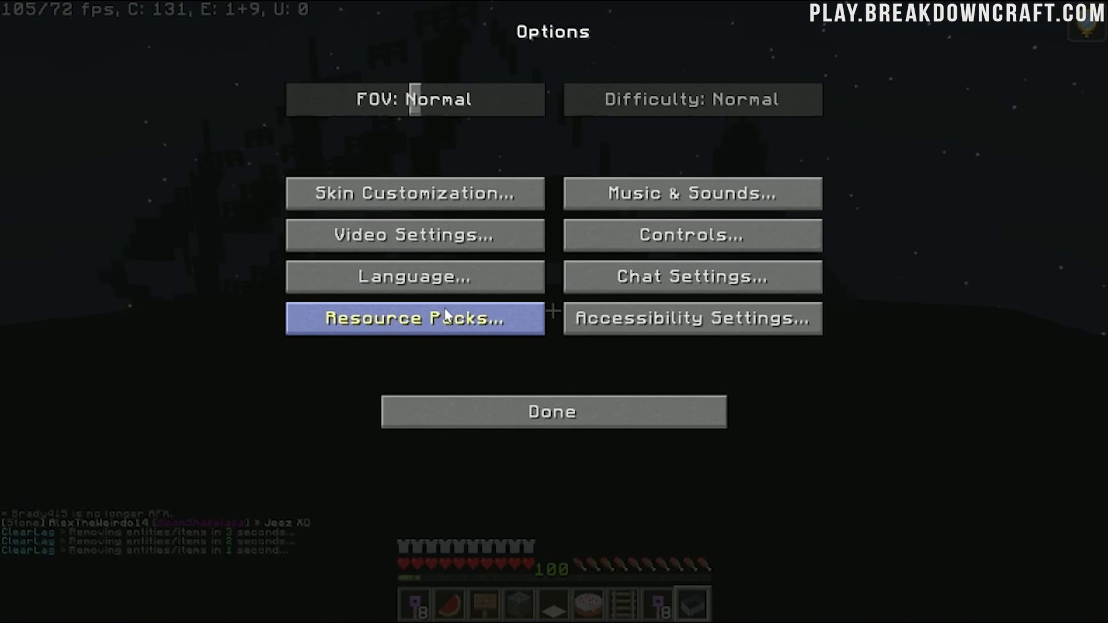
pyautogui.click(427, 246)
pyautogui.click(413, 327)
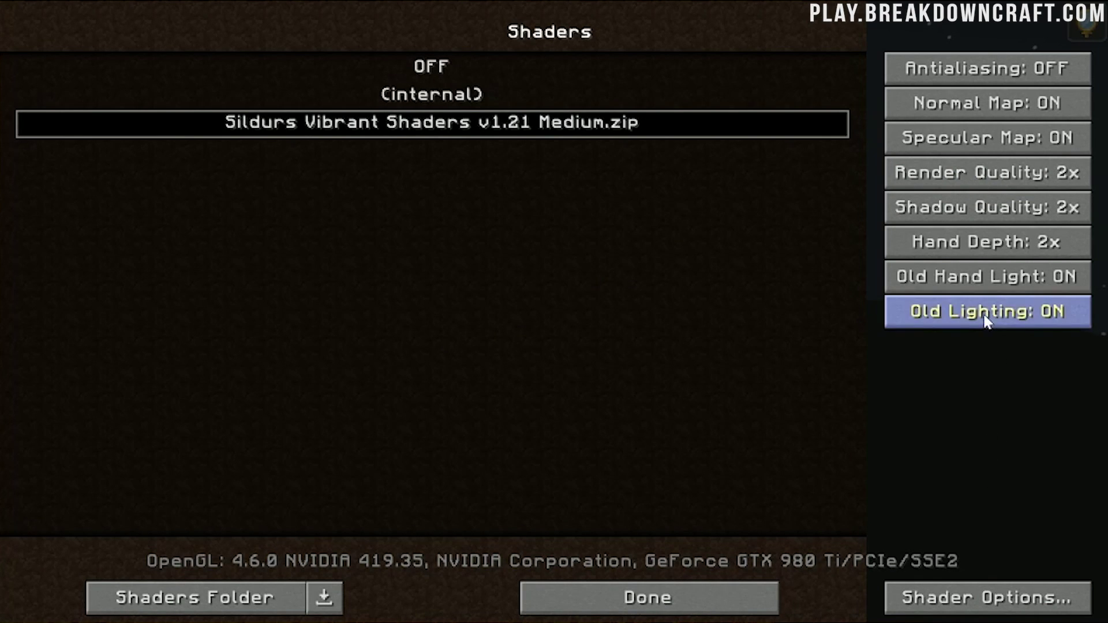
pyautogui.click(952, 587)
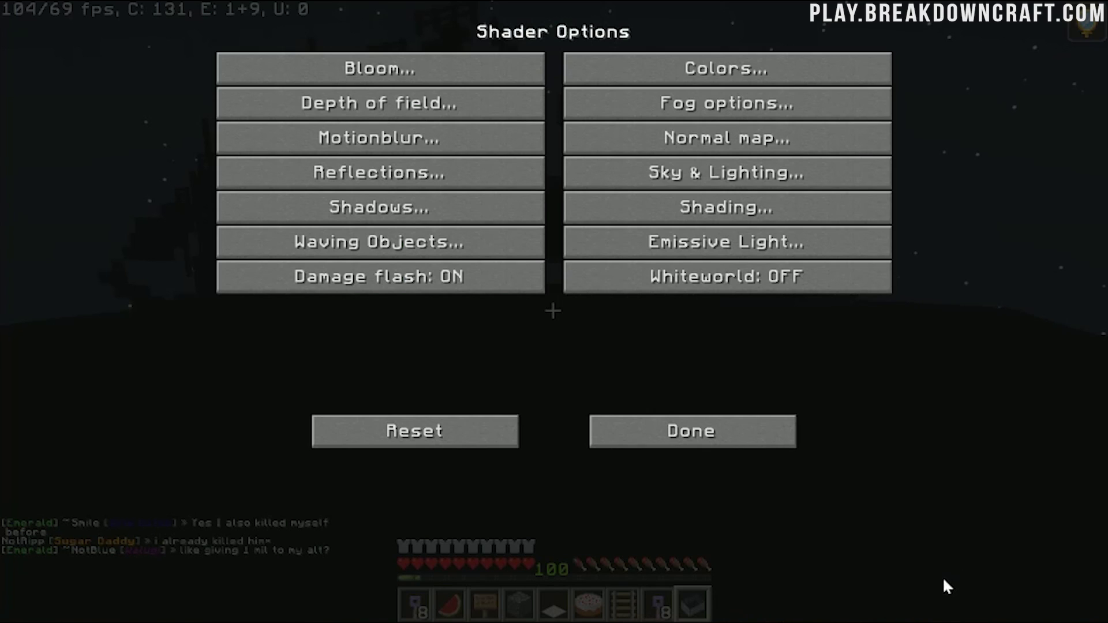
pyautogui.click(731, 172)
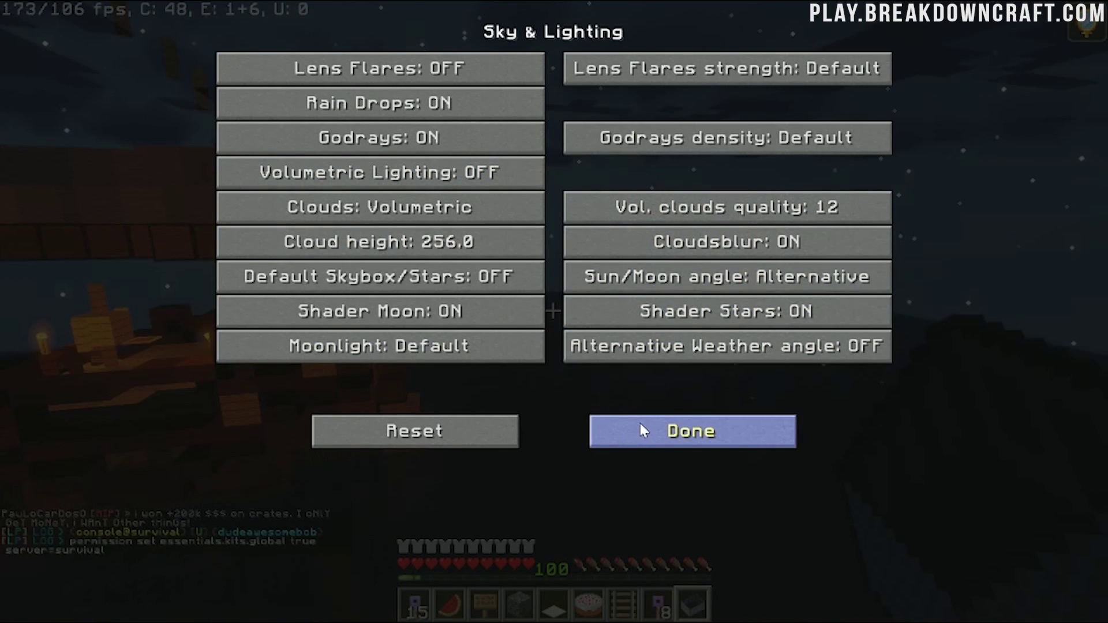
pyautogui.click(644, 430)
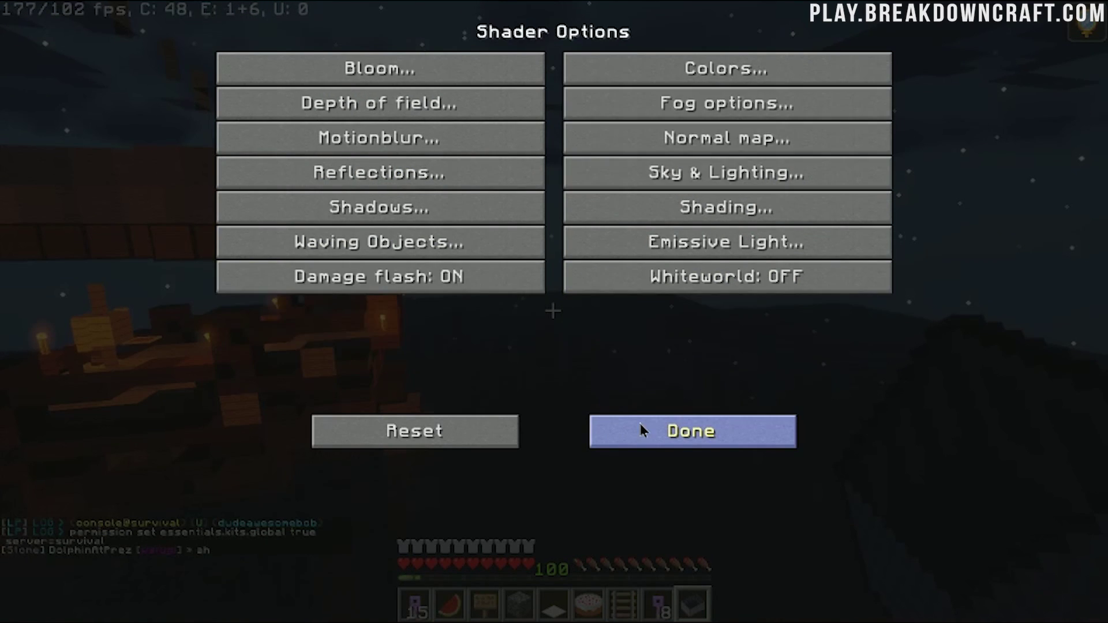
pyautogui.click(742, 427)
pyautogui.click(646, 594)
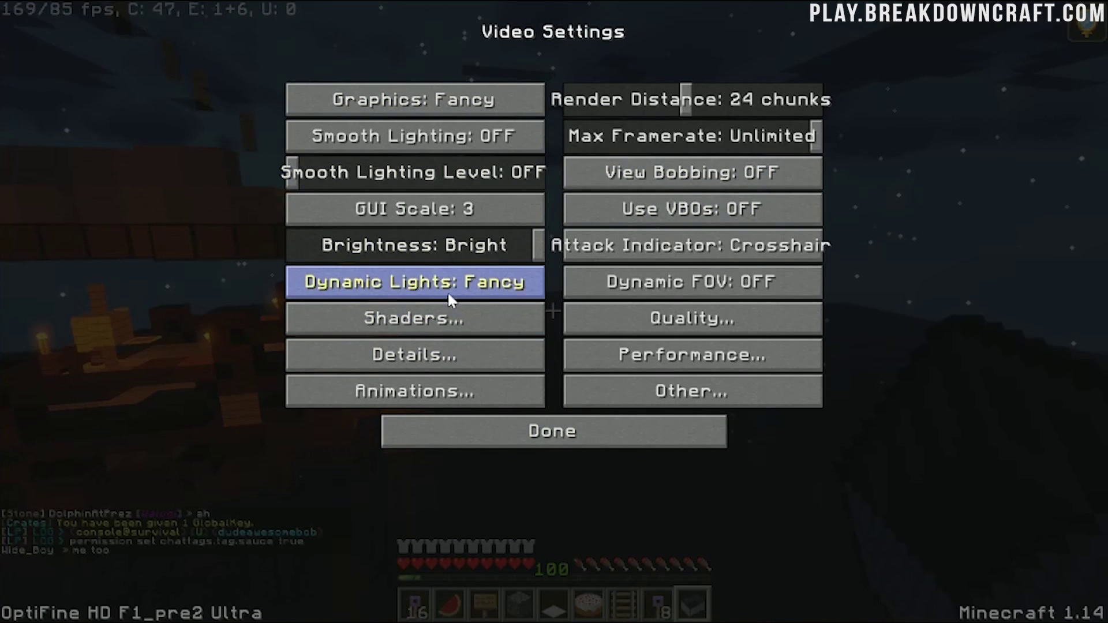
# Check the Dynamic Lights, Details and Animations entries of the video settings
pyautogui.click(412, 293)
pyautogui.click(411, 292)
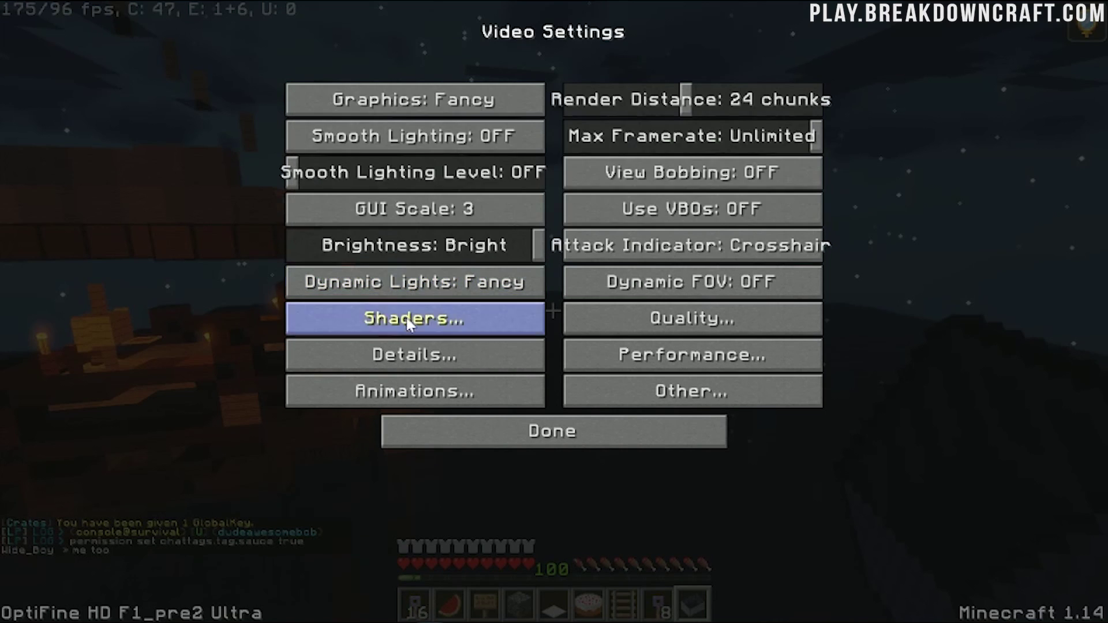
pyautogui.click(442, 360)
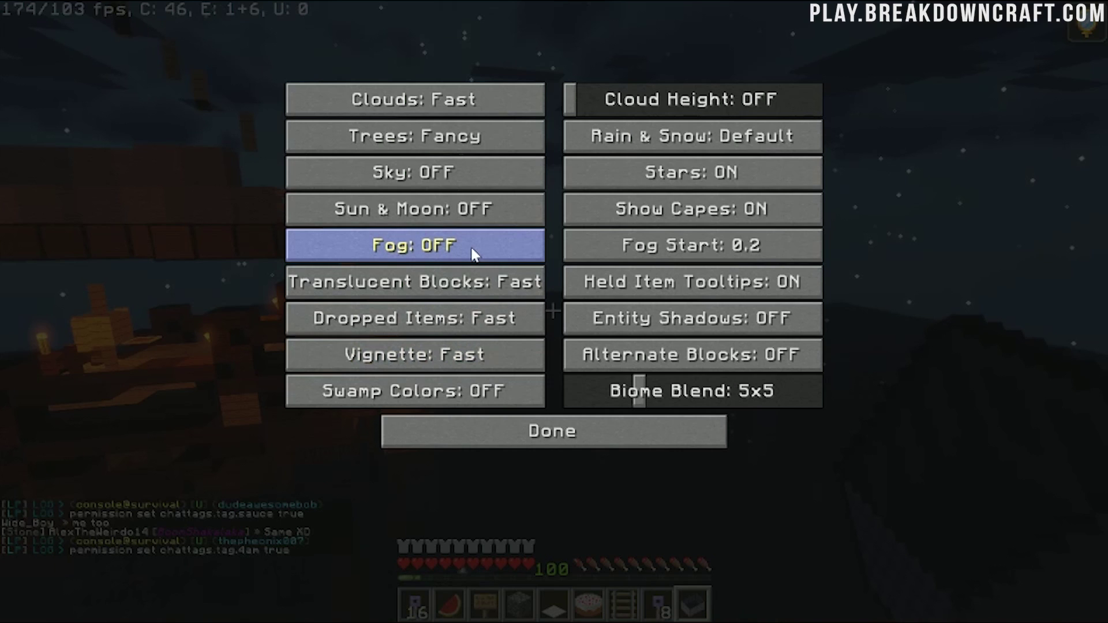
pyautogui.click(626, 438)
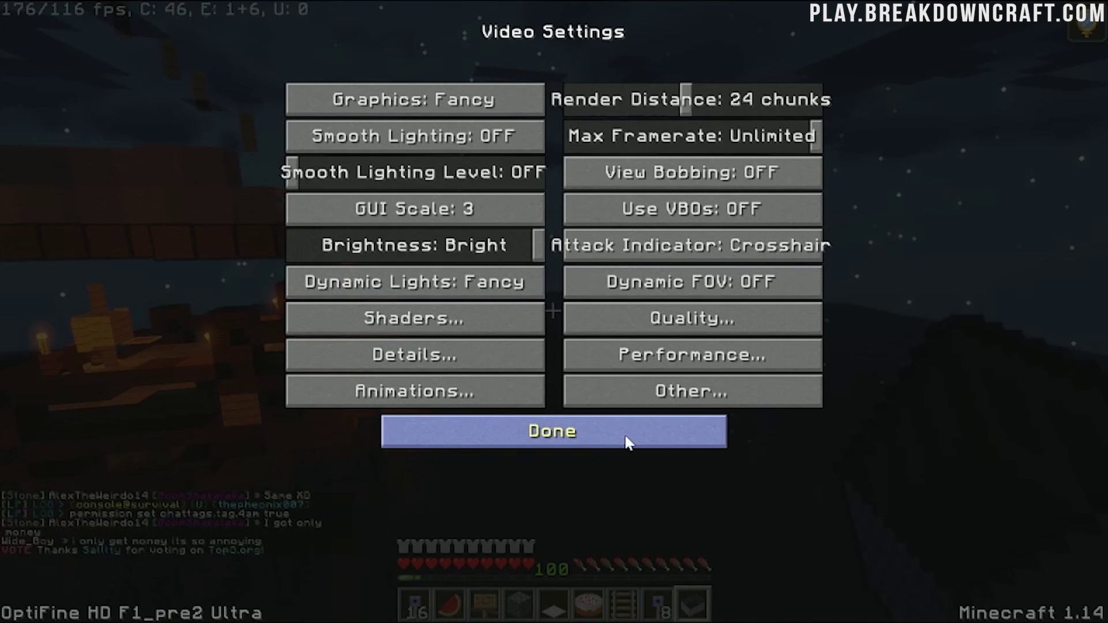
pyautogui.click(494, 353)
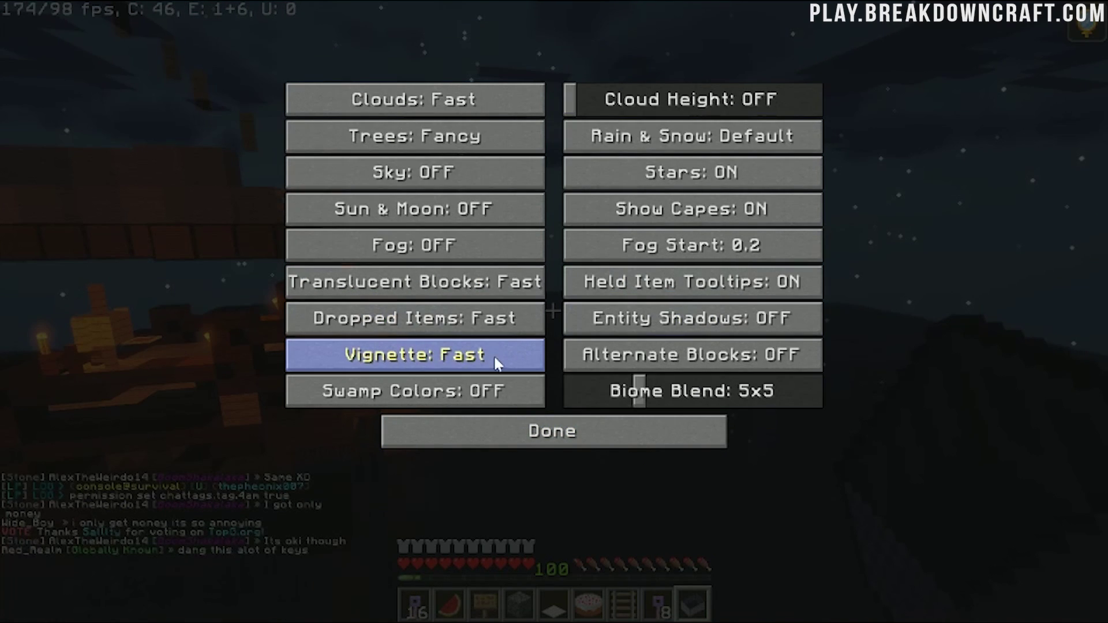
pyautogui.click(477, 440)
pyautogui.click(470, 392)
pyautogui.click(641, 433)
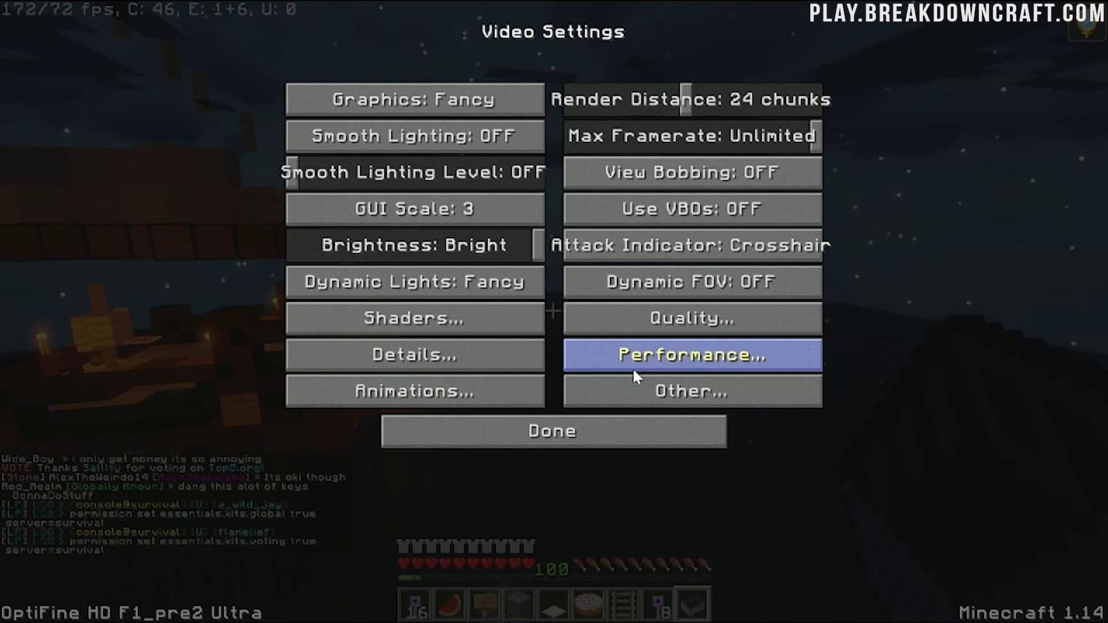
# Try toggling Sun & Moon and Stars in the video detail settings, restore both, and return to the game
pyautogui.click(469, 353)
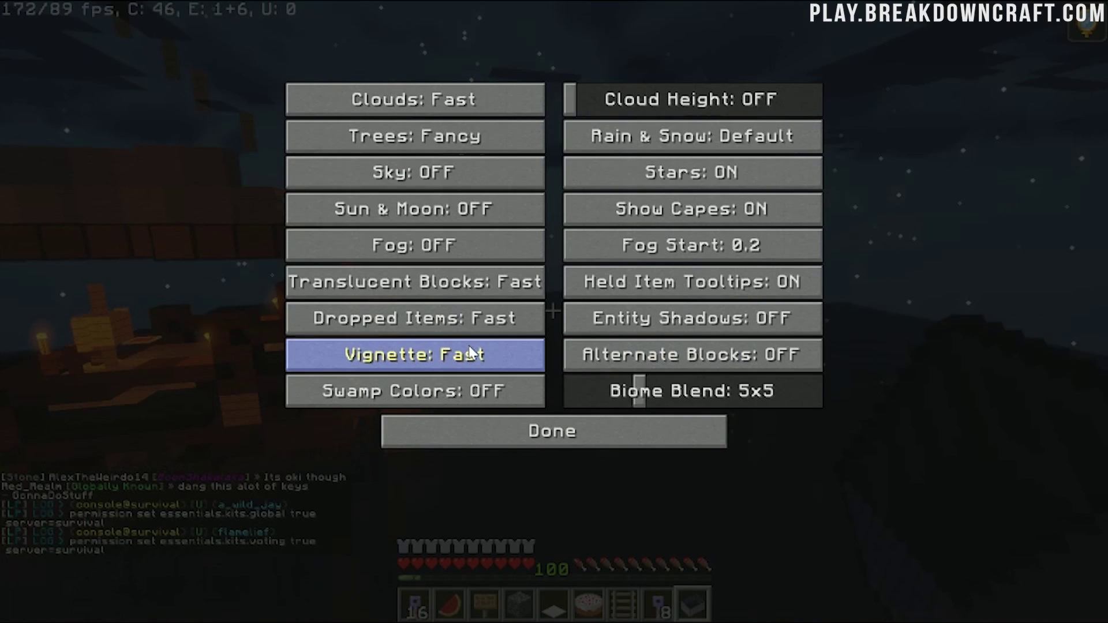
pyautogui.click(442, 209)
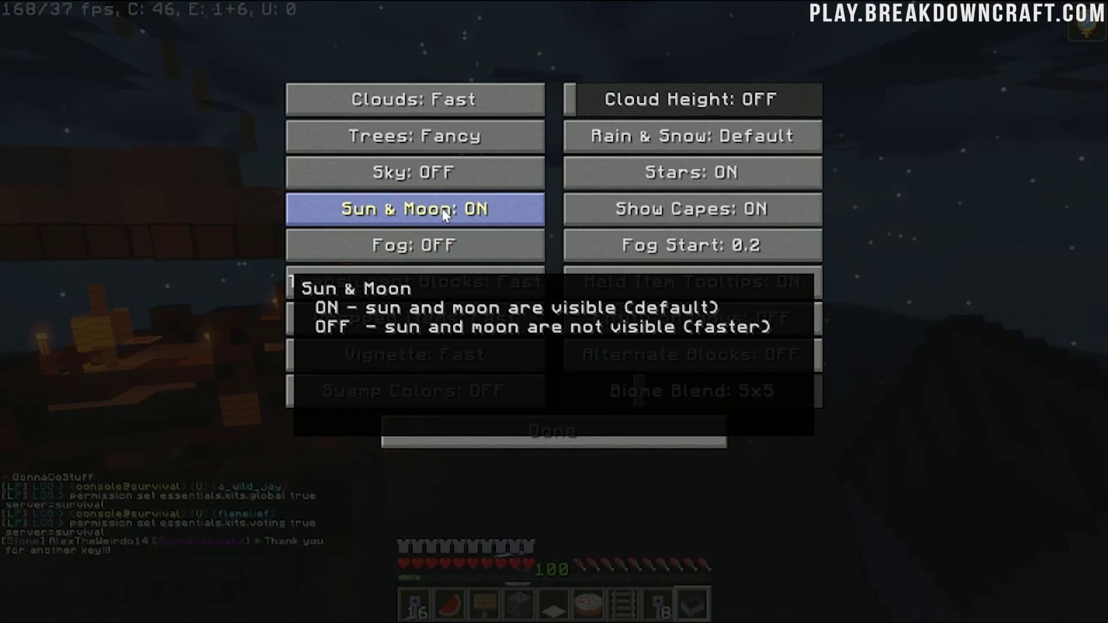
pyautogui.click(442, 209)
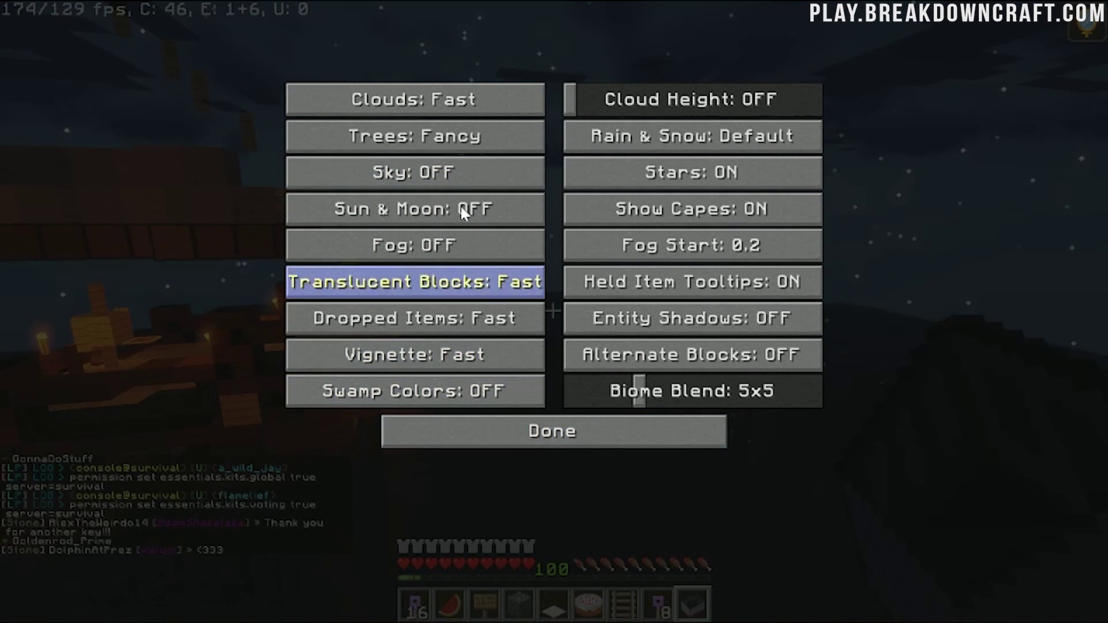
pyautogui.click(613, 185)
pyautogui.click(611, 179)
pyautogui.click(631, 445)
pyautogui.click(631, 445)
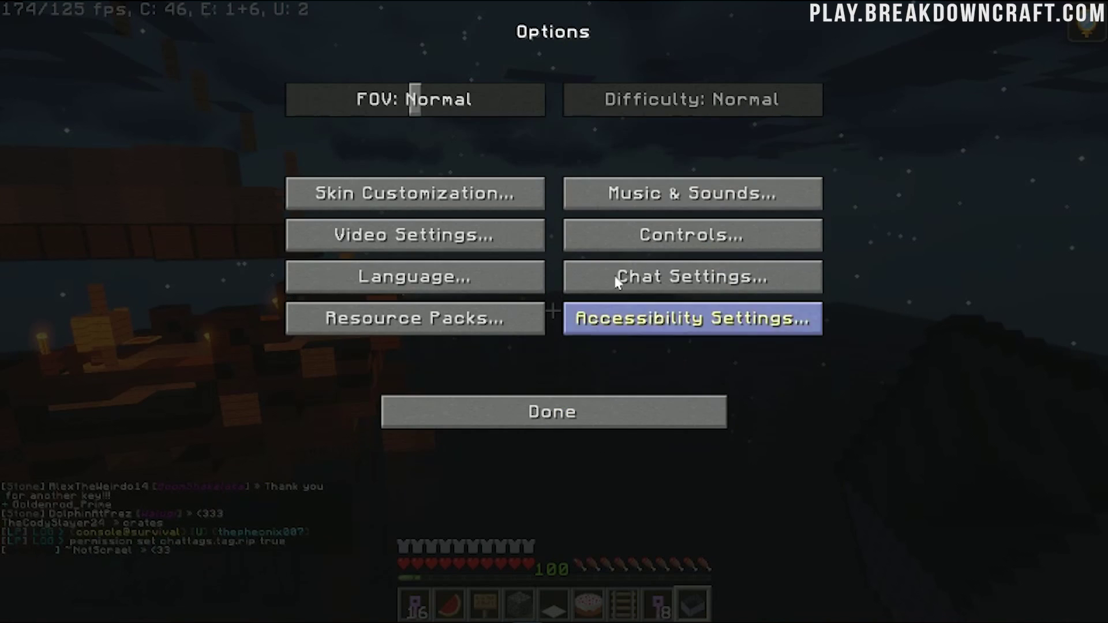
pyautogui.click(556, 425)
pyautogui.click(641, 196)
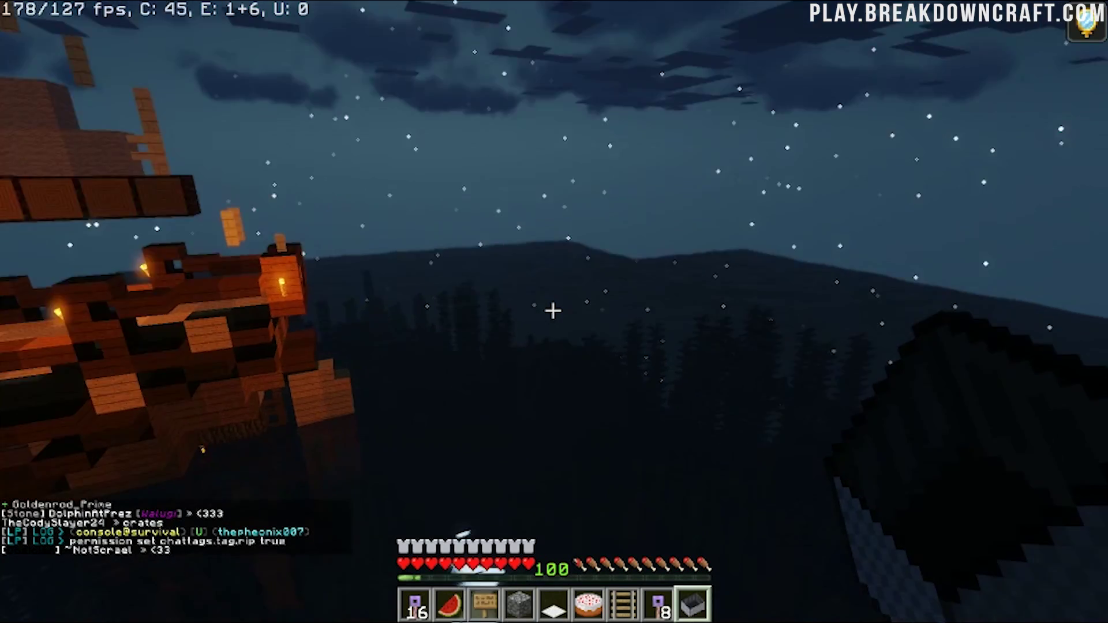
# Teleport to the server's spawn with /spawn and walk forward there
pyautogui.write('/spawn')
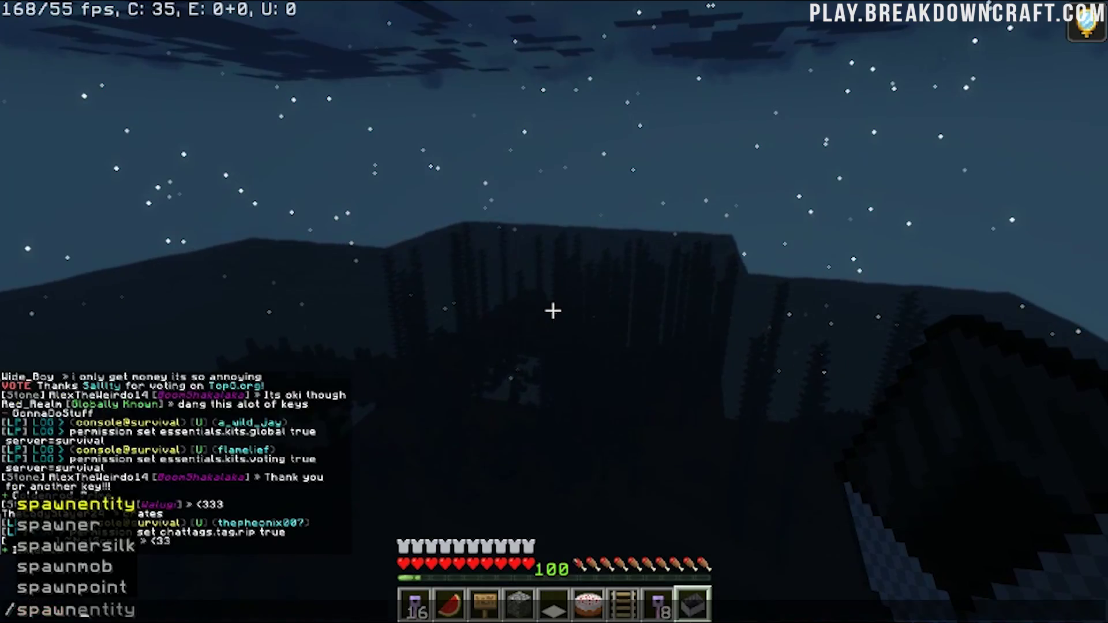
pyautogui.press('Return')
pyautogui.press('w')
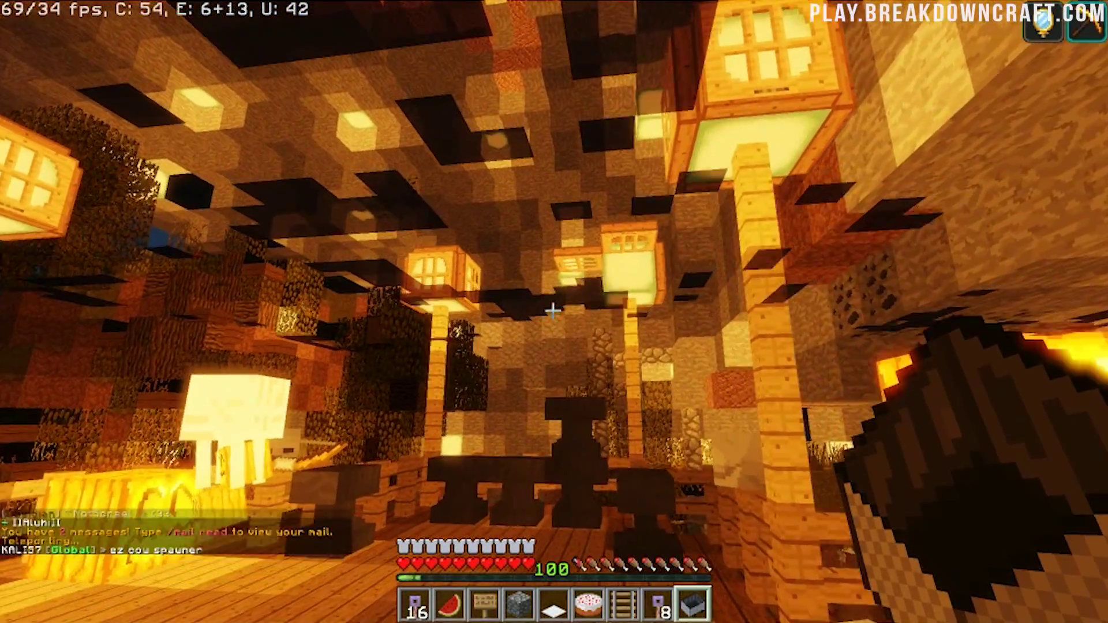
# Switch Clouds to OFF in the video detail settings, return to the game and walk across the wooden spawn deck
pyautogui.press('Escape')
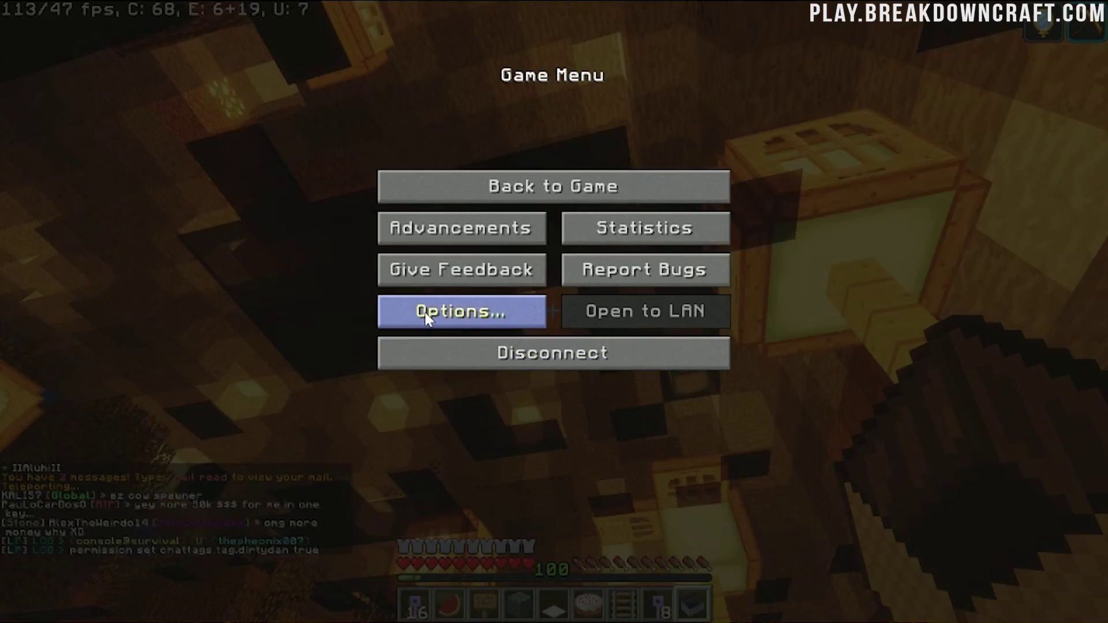
pyautogui.click(525, 311)
pyautogui.click(444, 247)
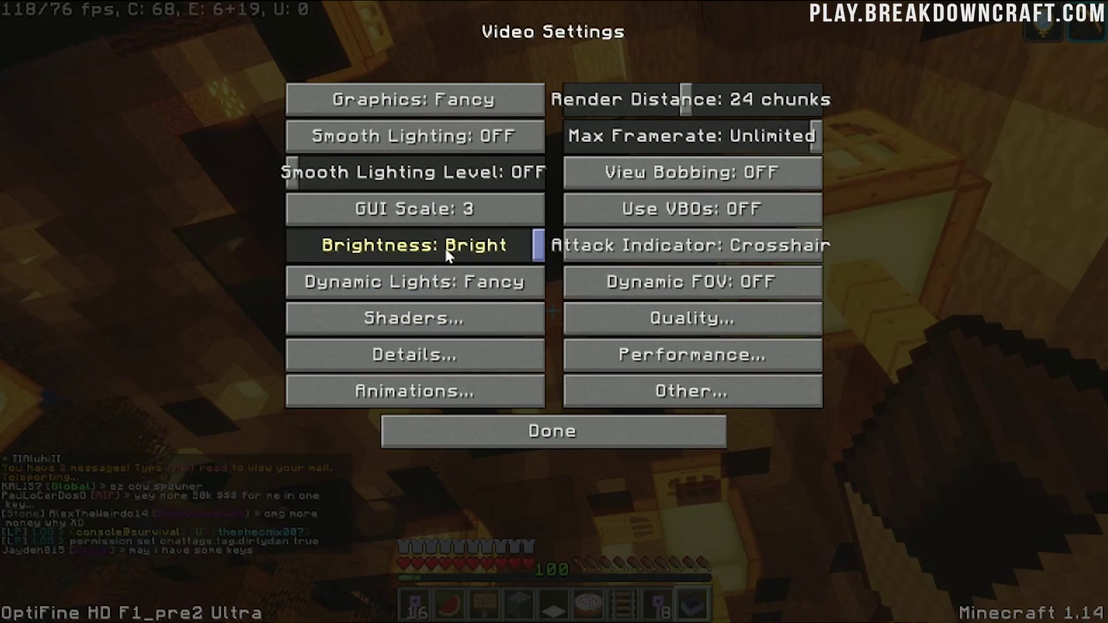
pyautogui.click(451, 353)
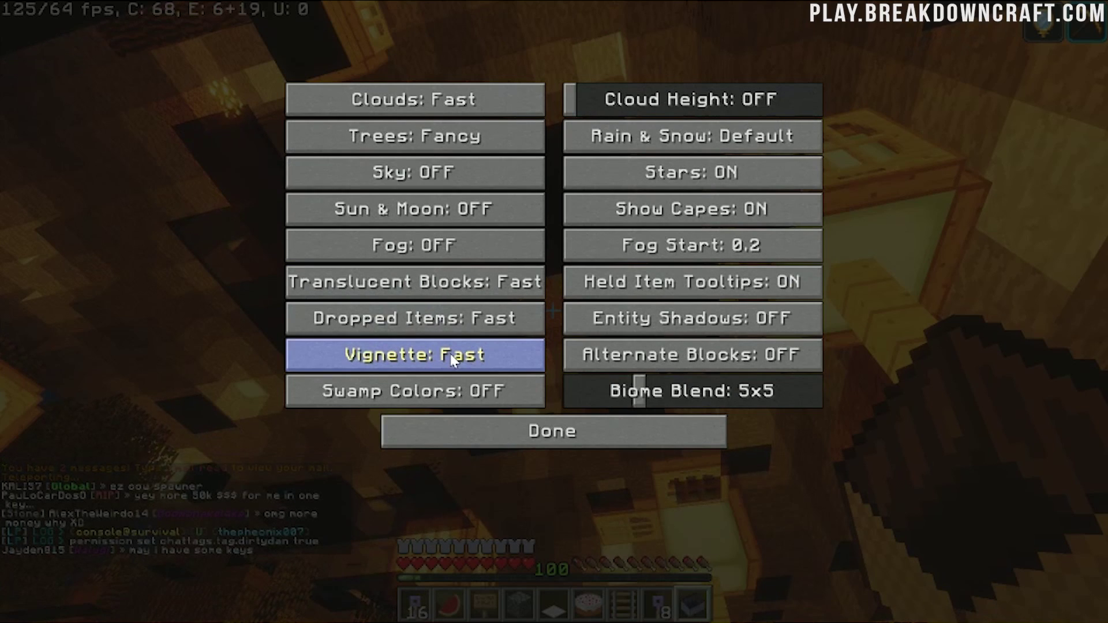
pyautogui.click(426, 88)
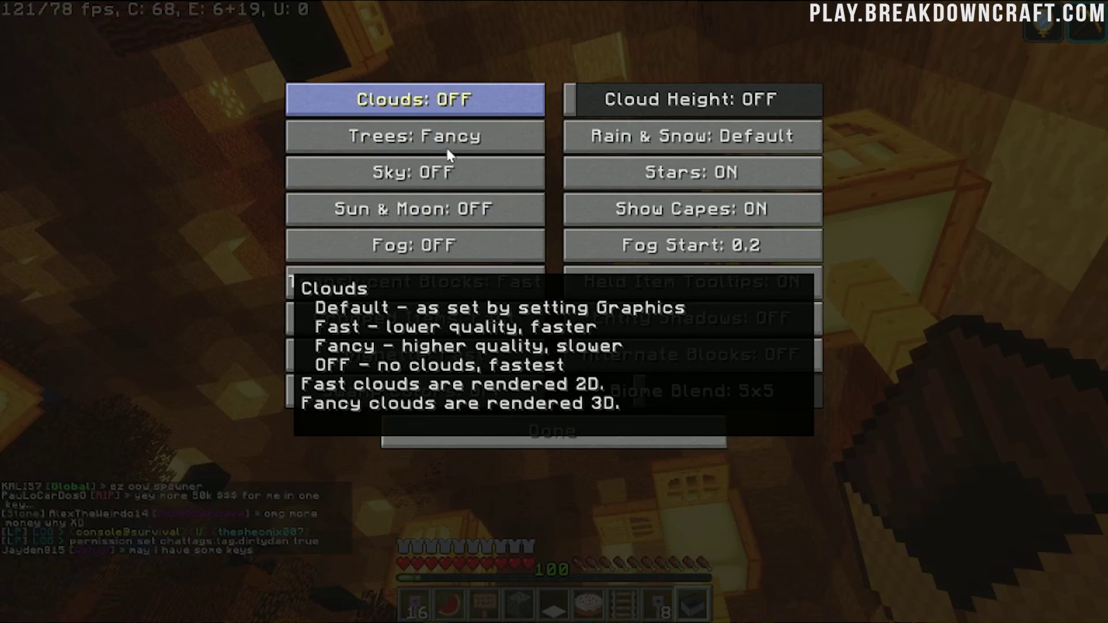
pyautogui.click(472, 432)
pyautogui.click(544, 436)
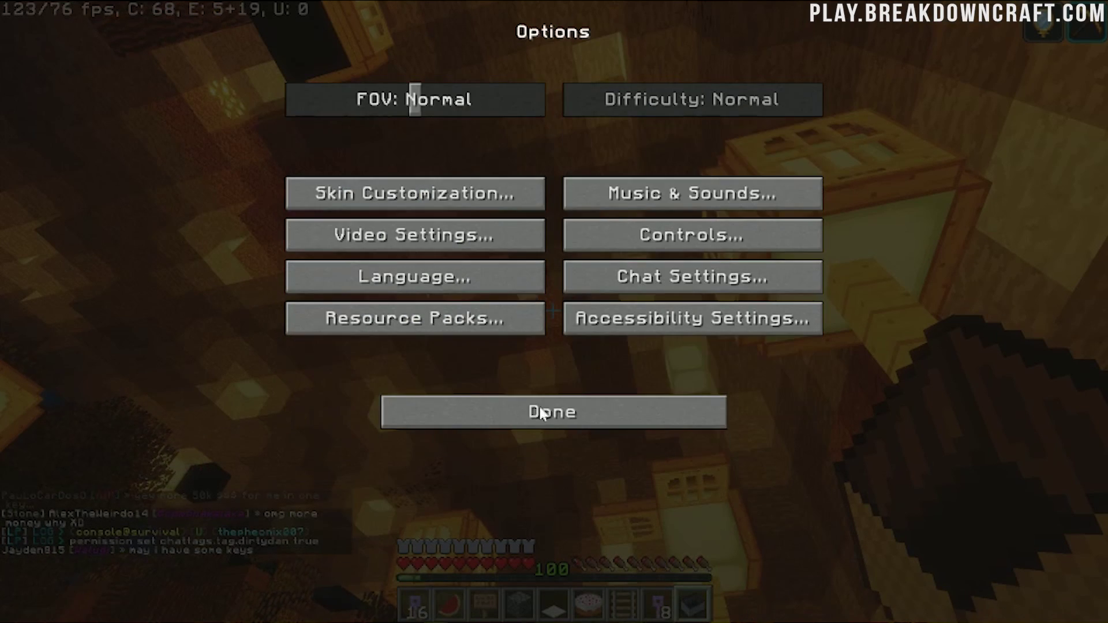
pyautogui.click(510, 412)
pyautogui.press('Escape')
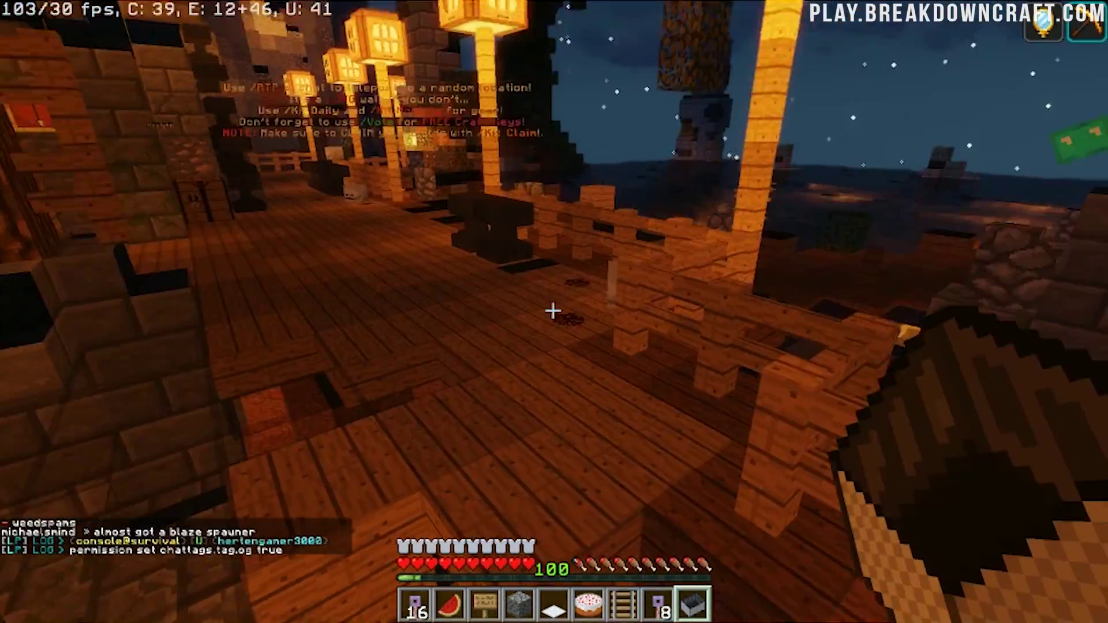
pyautogui.press('w')
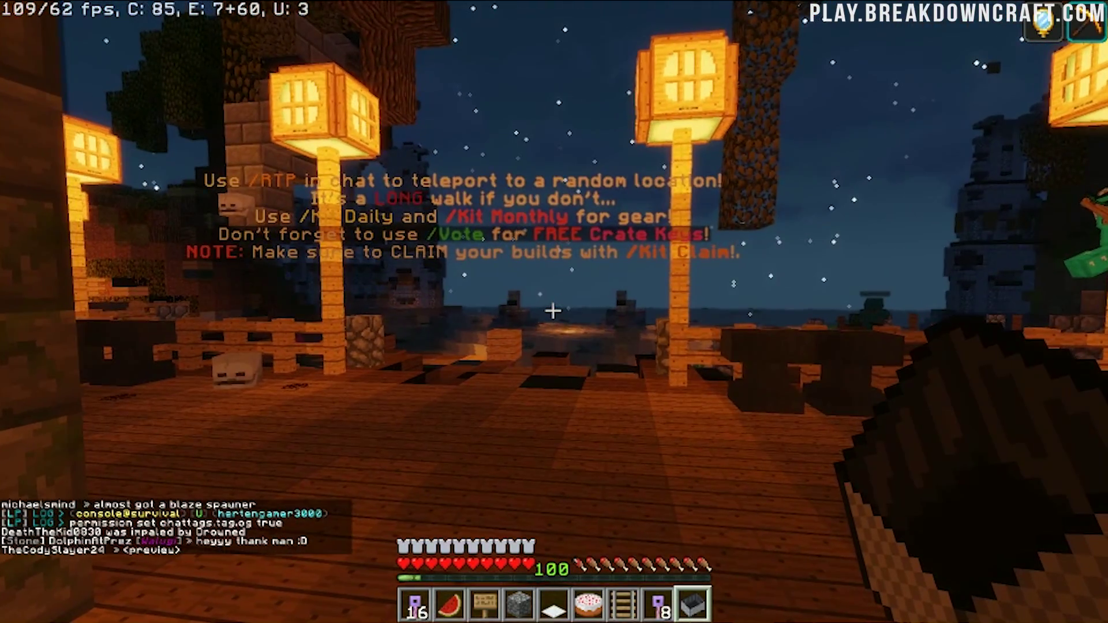
# Set the shader pack to OFF in the video settings and return to the game
pyautogui.press('Escape')
pyautogui.click(511, 317)
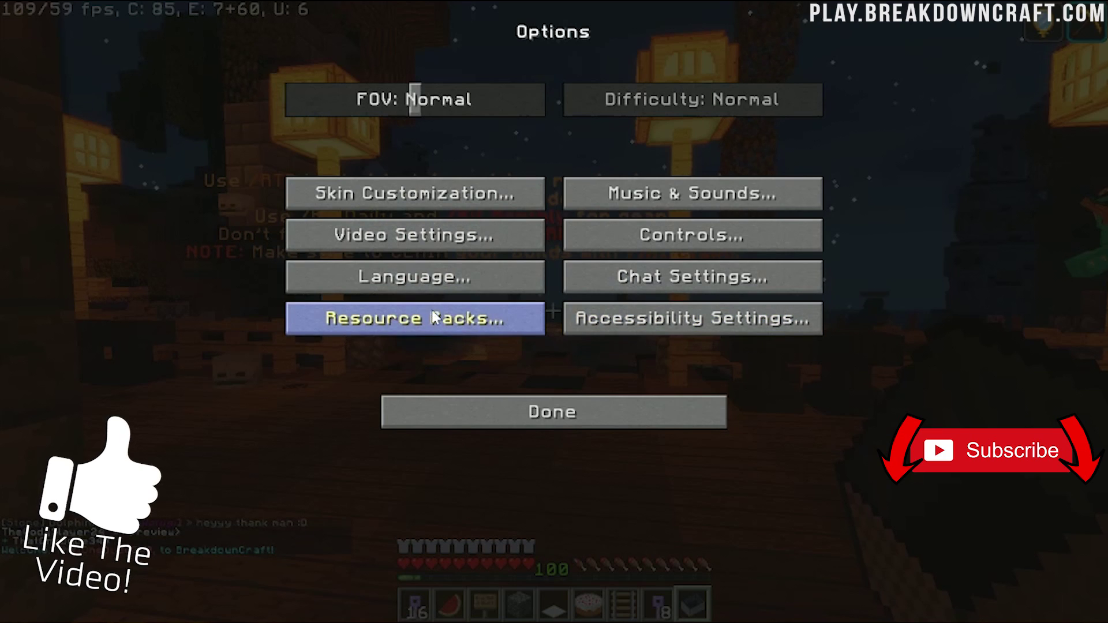
pyautogui.click(396, 243)
pyautogui.click(403, 333)
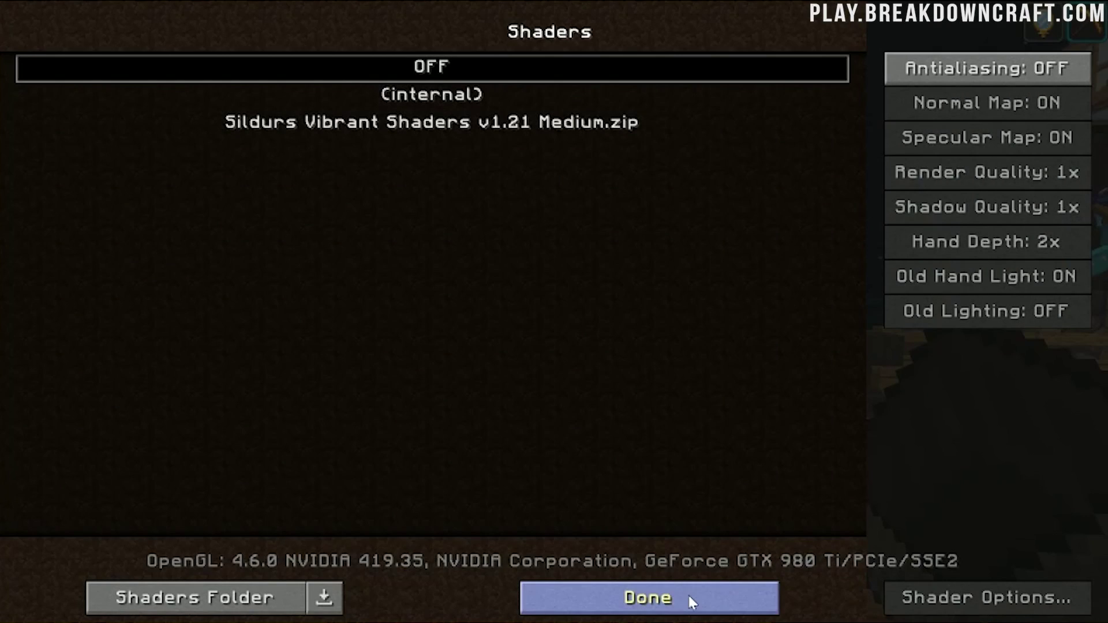
pyautogui.click(687, 597)
pyautogui.click(569, 437)
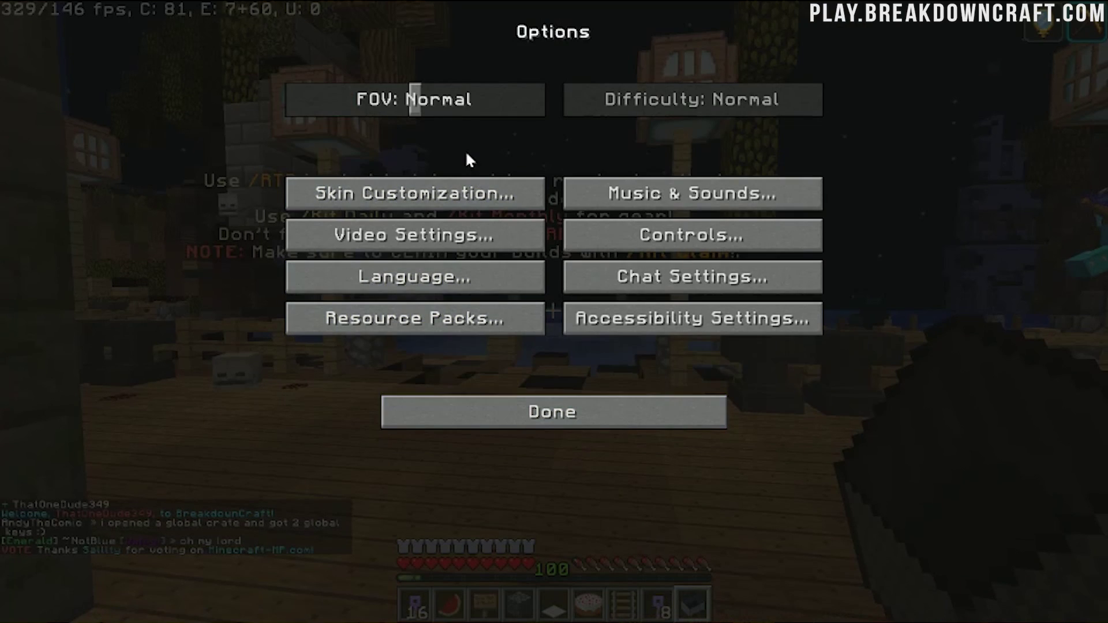
pyautogui.click(533, 413)
pyautogui.press('Escape')
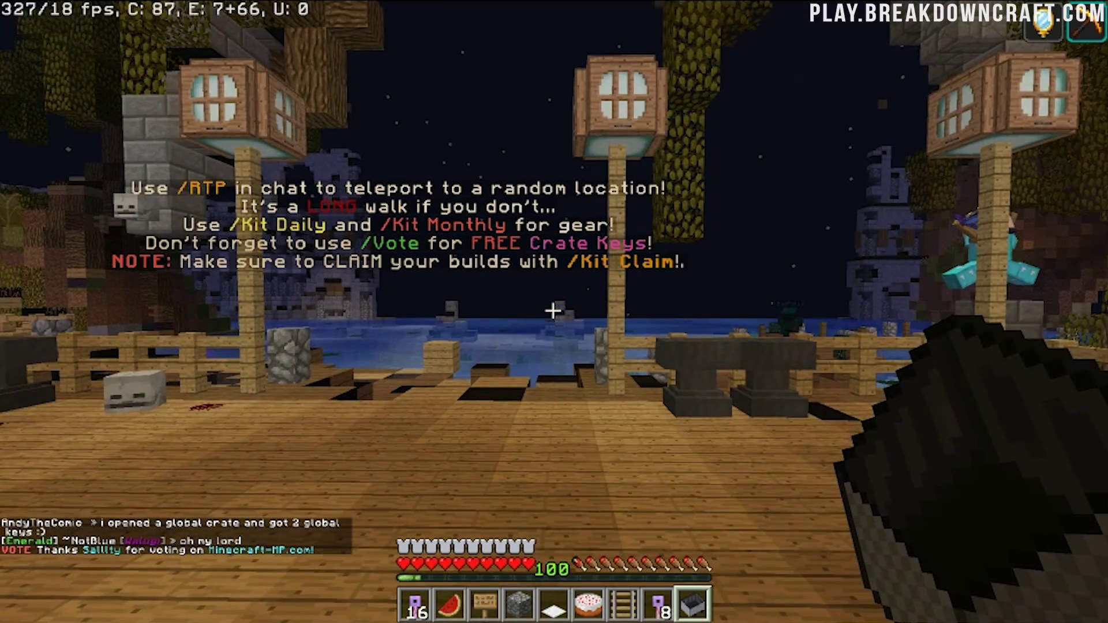
# Set the personal player time to day with /ptime day
pyautogui.write('/ptoi')
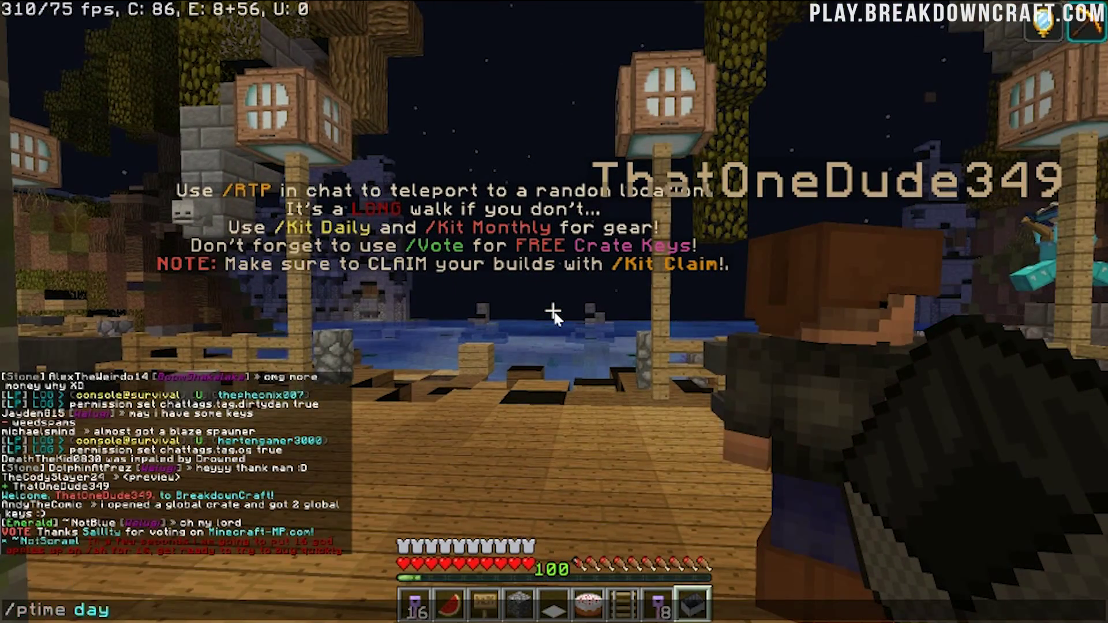
pyautogui.press('Return')
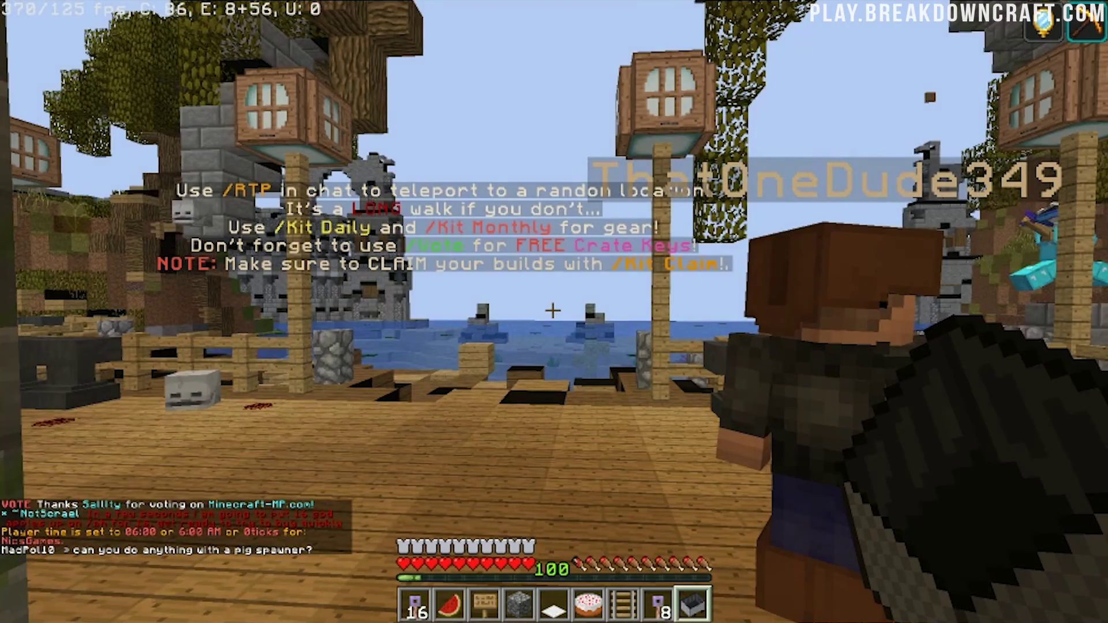
# Fly from the spawn deck over the water and through the great gate arch, viewing the build without shaders
pyautogui.press('w')
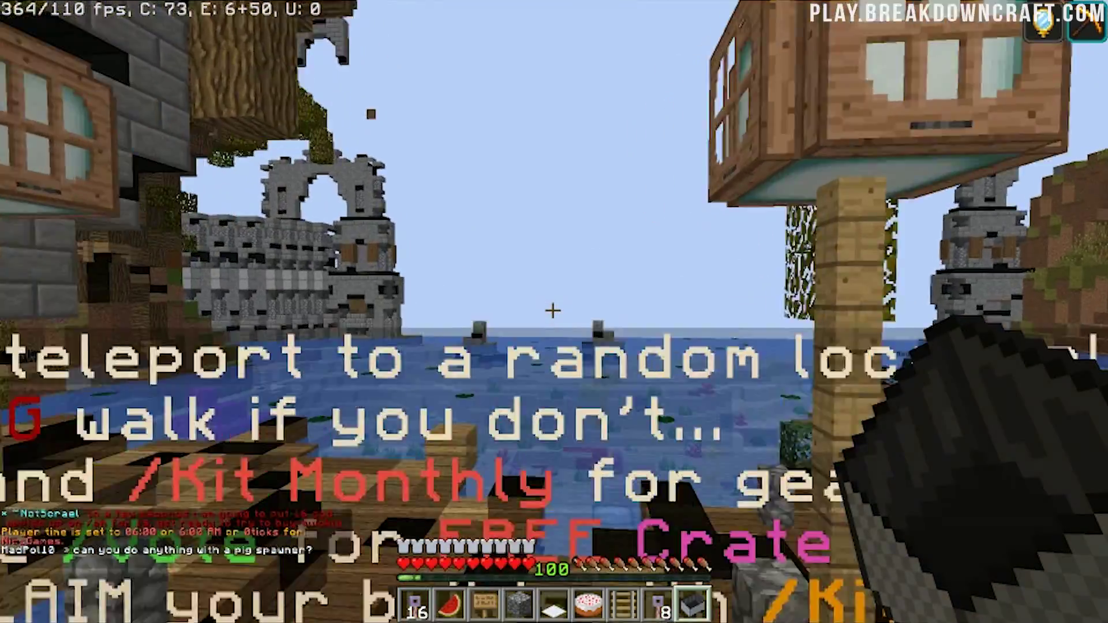
pyautogui.press('w')
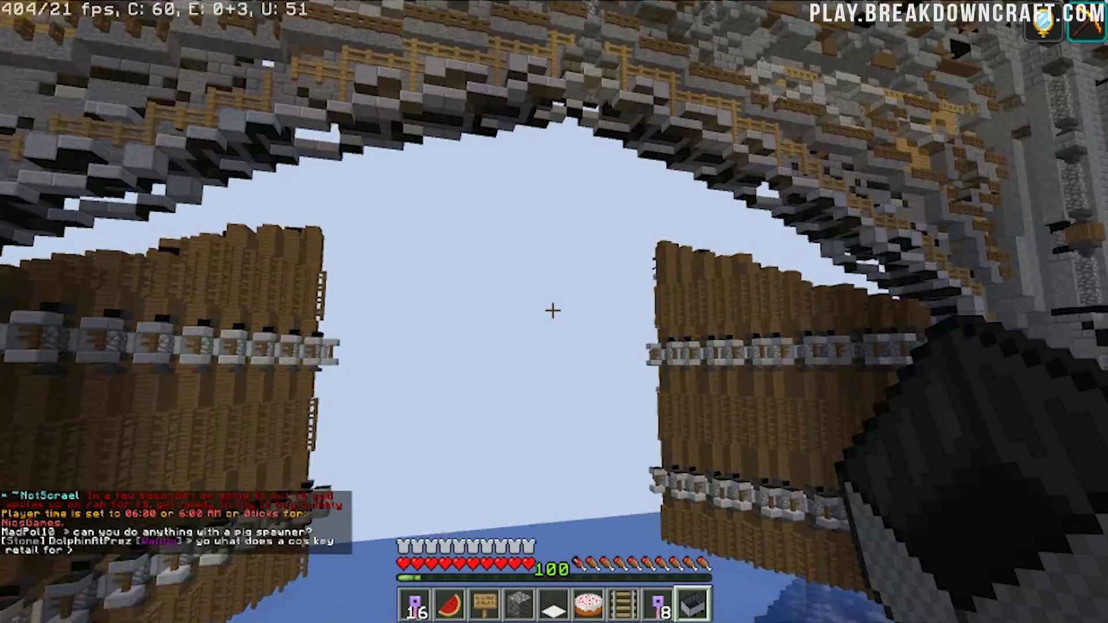
pyautogui.press('w')
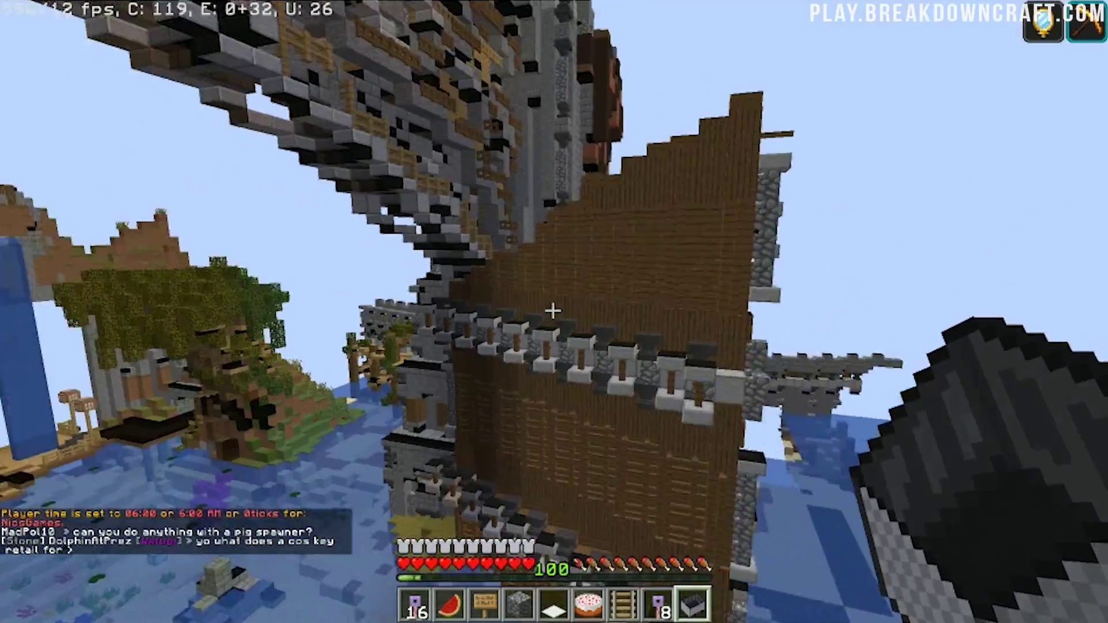
pyautogui.press('s')
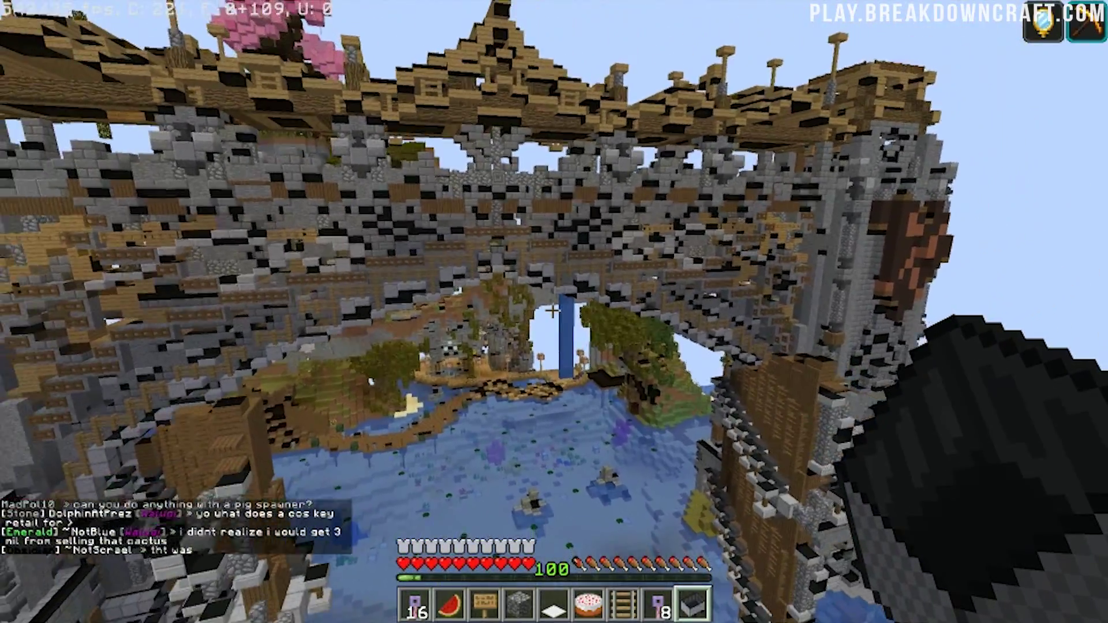
# Enable the Sildurs Vibrant Shaders v1.21 Medium.zip shader pack in the video settings and return to the game
pyautogui.press('Escape')
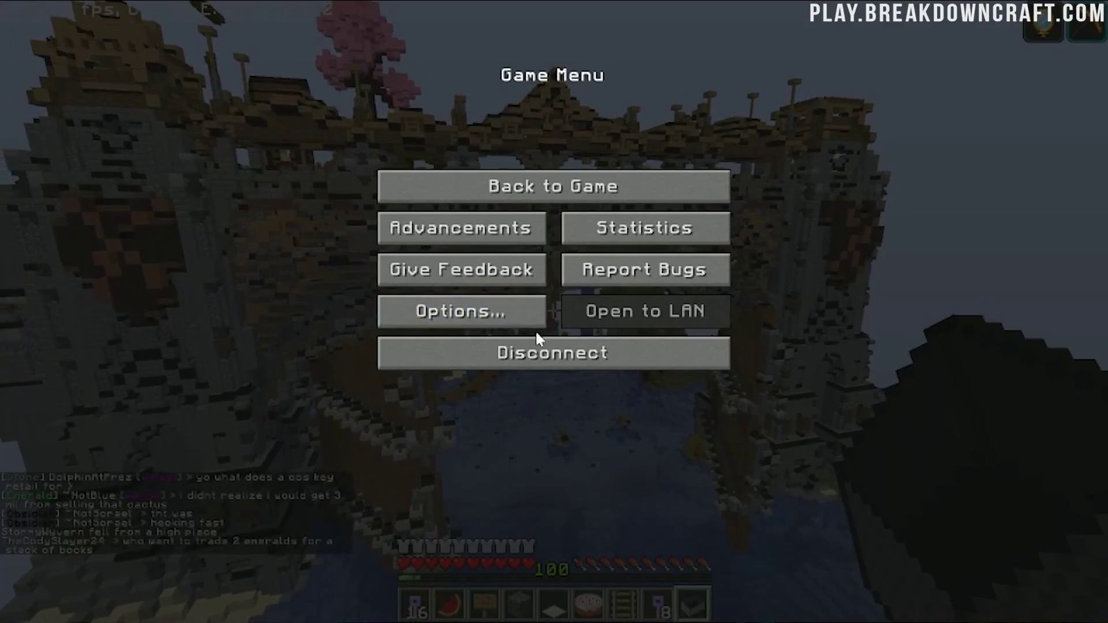
pyautogui.click(511, 312)
pyautogui.click(422, 253)
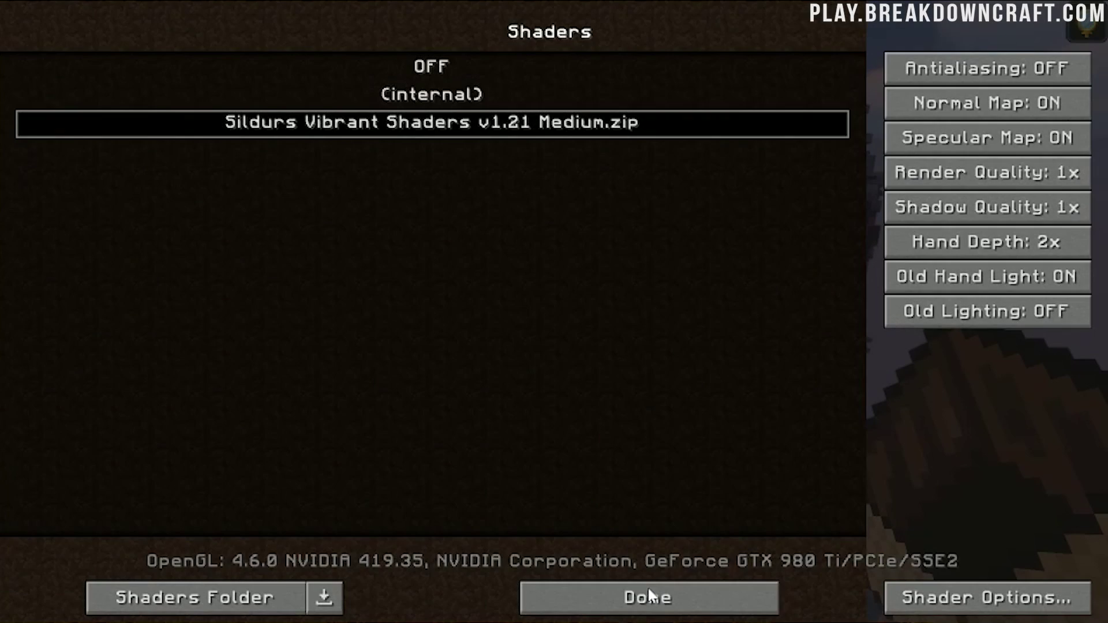
pyautogui.click(649, 590)
pyautogui.click(544, 427)
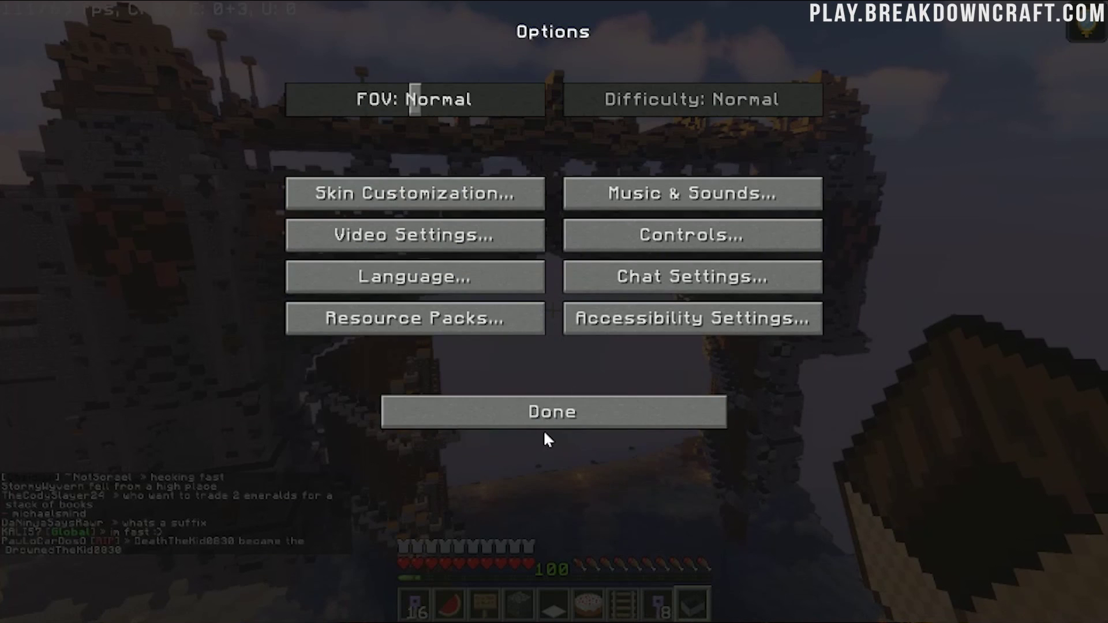
pyautogui.click(519, 418)
pyautogui.click(450, 198)
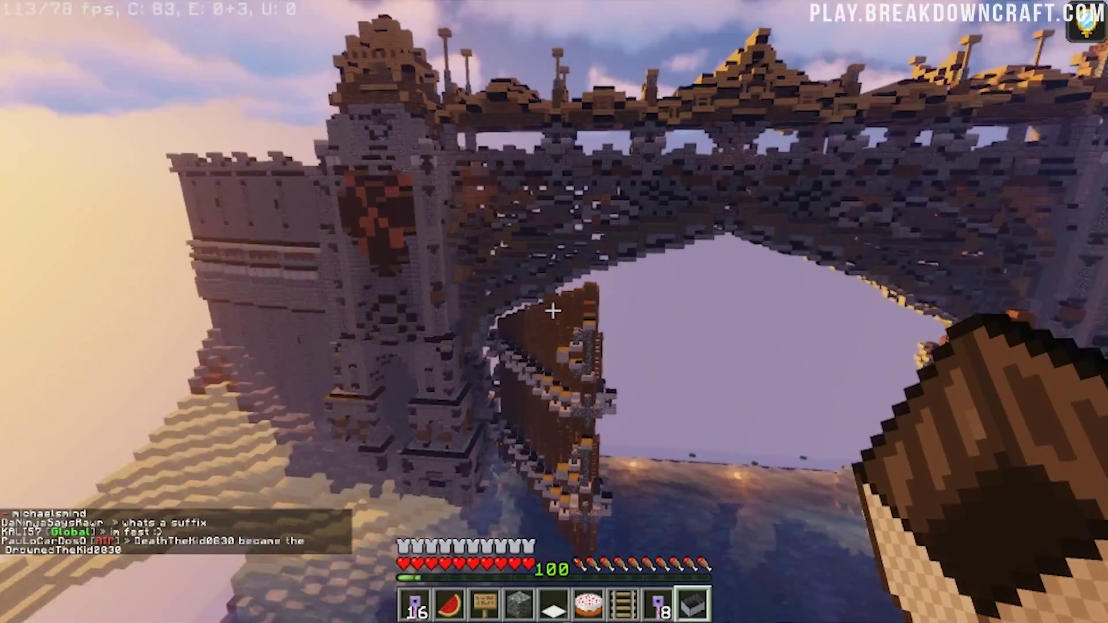
# Fly back through the gate arch to the wooden walkway at spawn to view the build with shaders on
pyautogui.press('w')
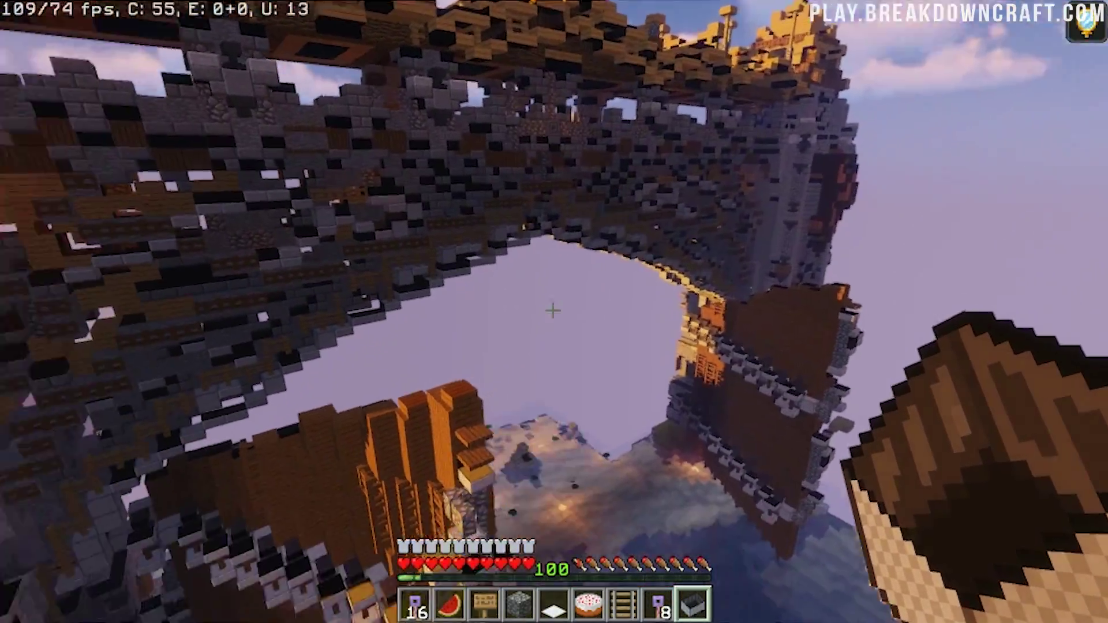
pyautogui.press('w')
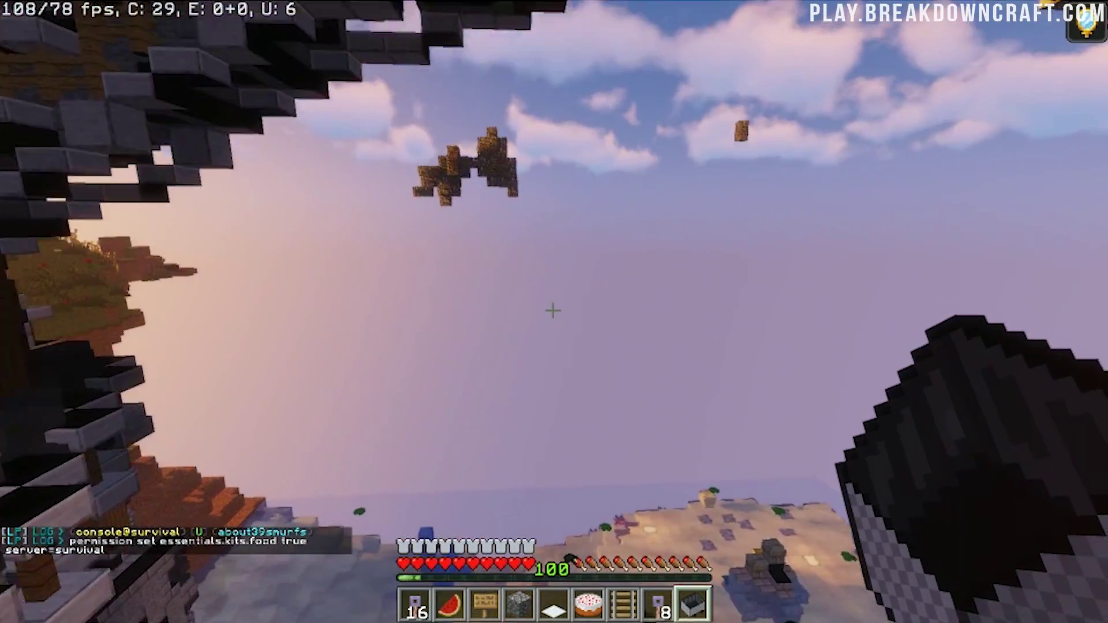
pyautogui.press('w')
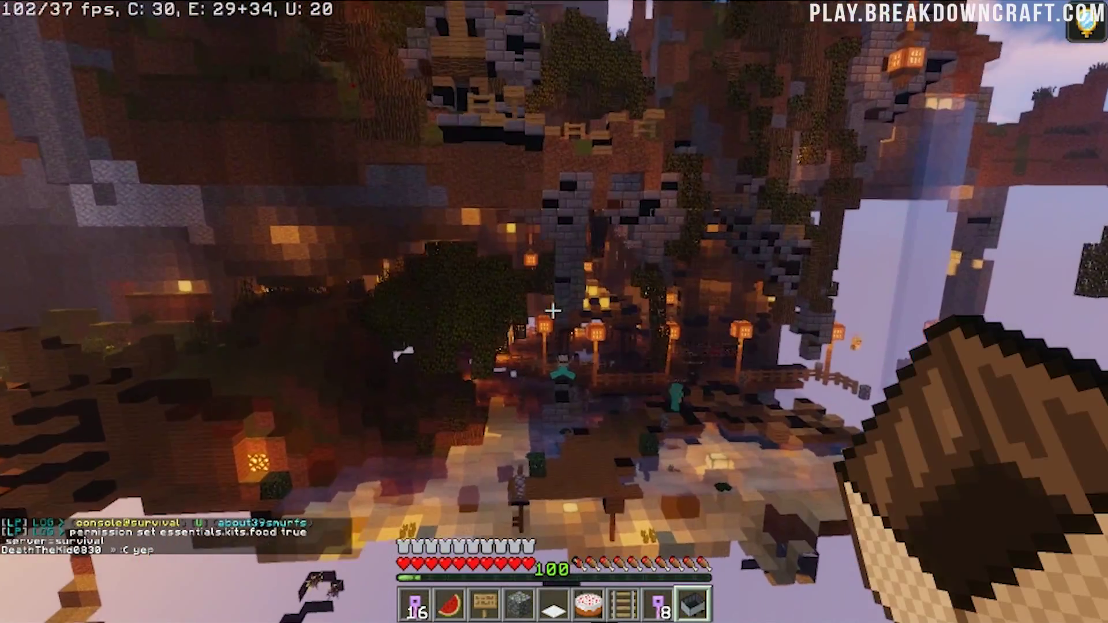
pyautogui.press('w')
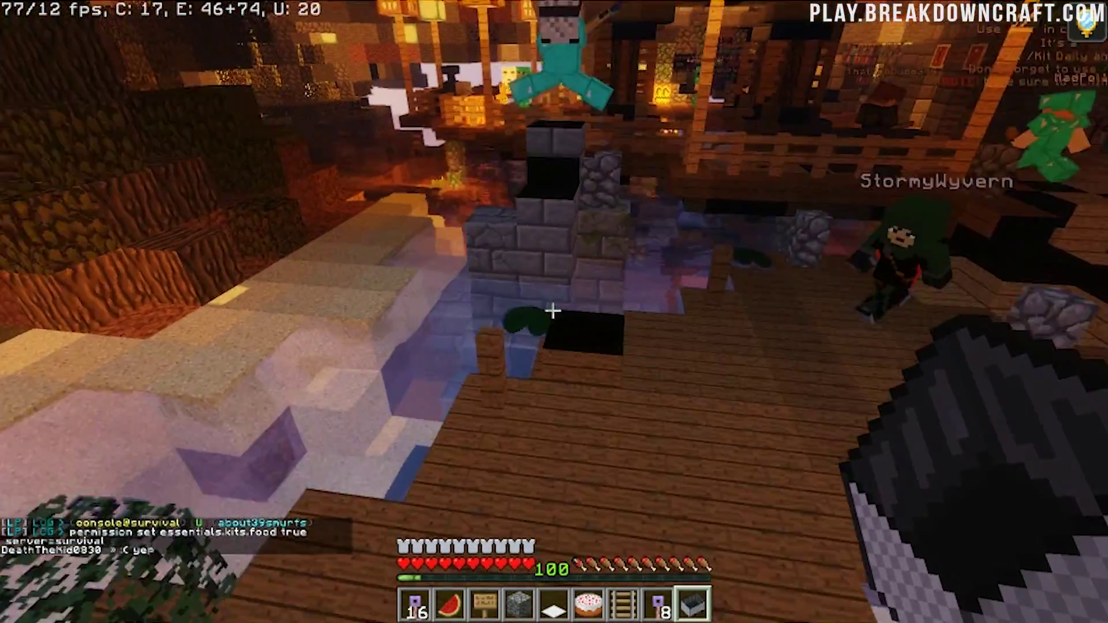
pyautogui.press('s')
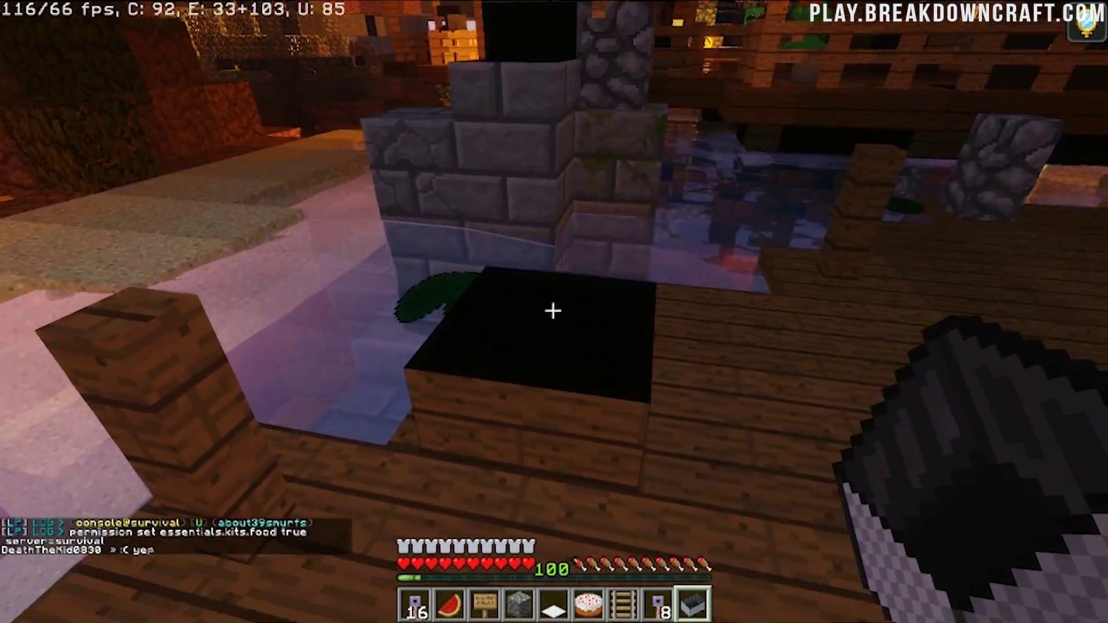
# Walk around the lantern-lit spawn deck and examine the shader lighting, water reflections and gate arch
pyautogui.press('w')
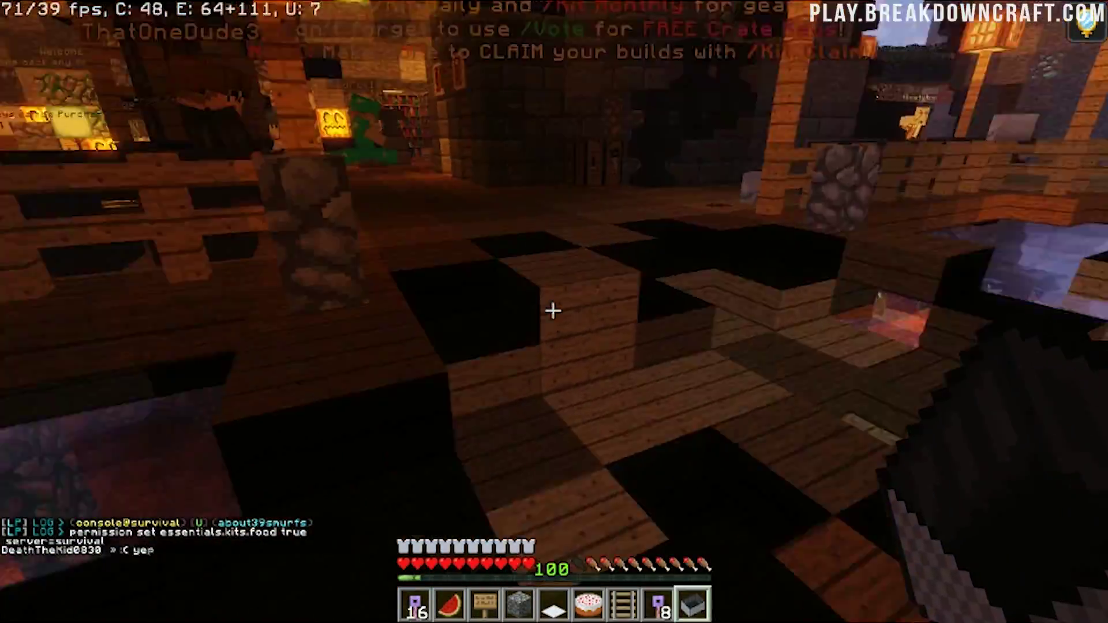
pyautogui.press('w')
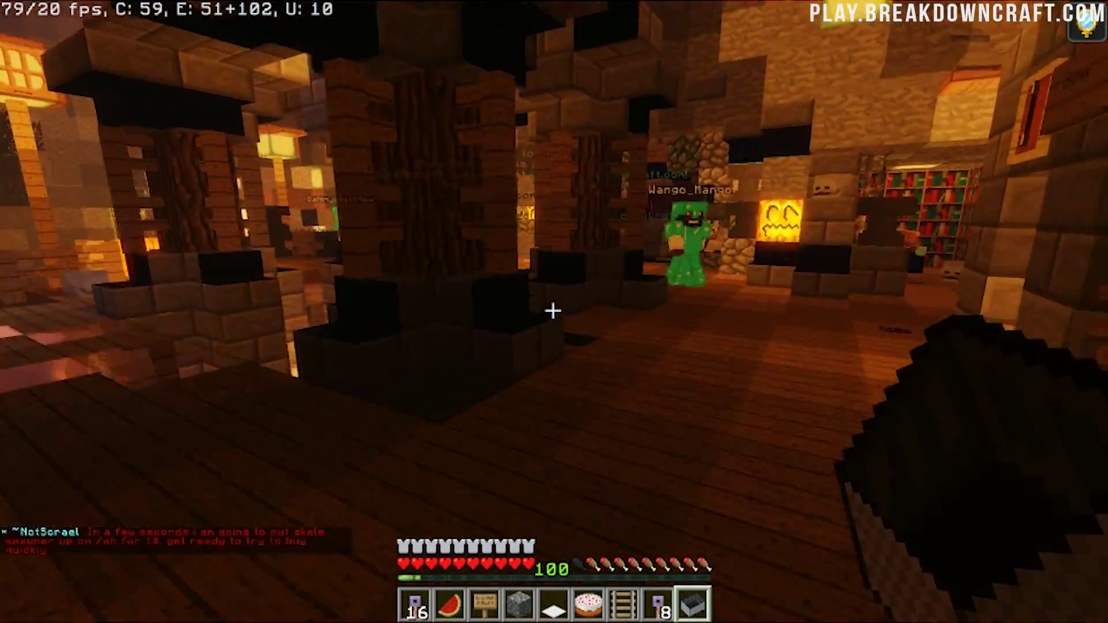
pyautogui.press('w')
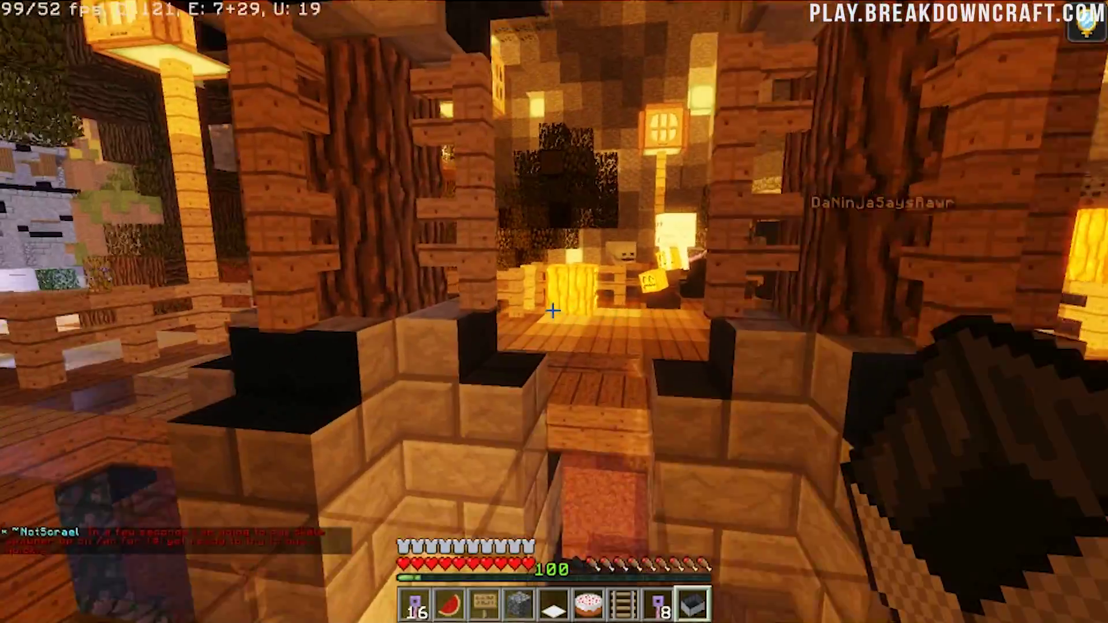
pyautogui.press('w')
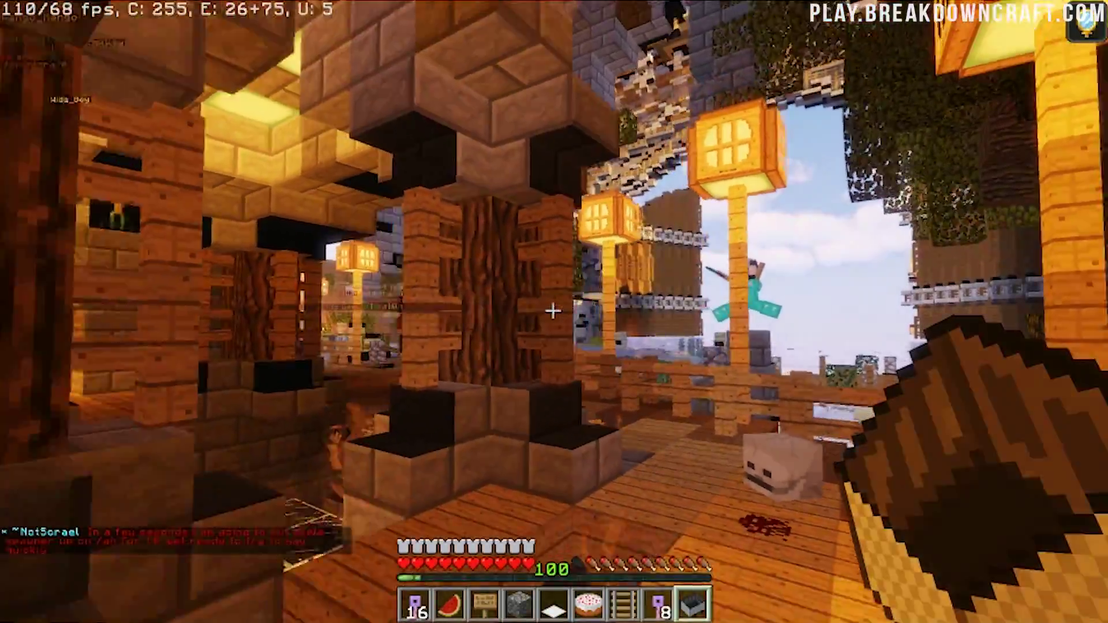
pyautogui.press('w')
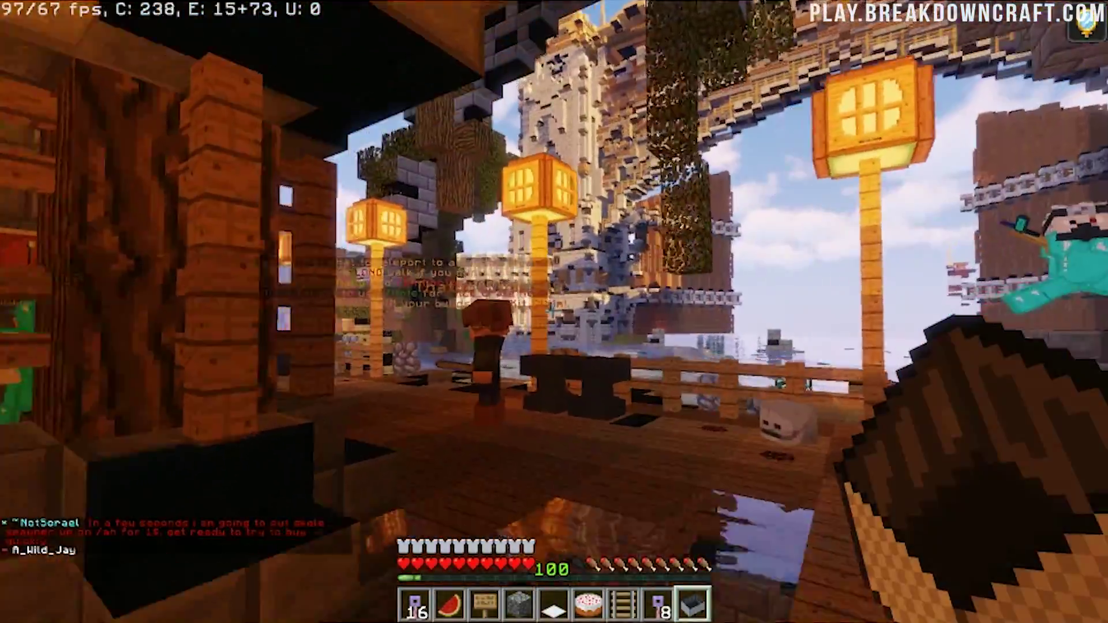
pyautogui.press('w')
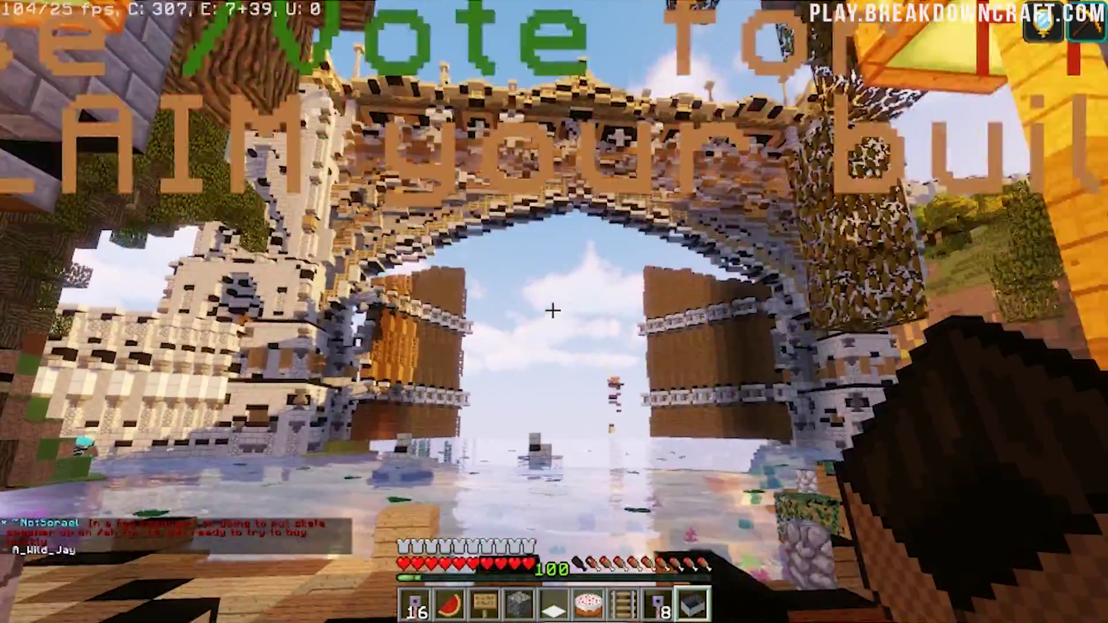
pyautogui.press('w')
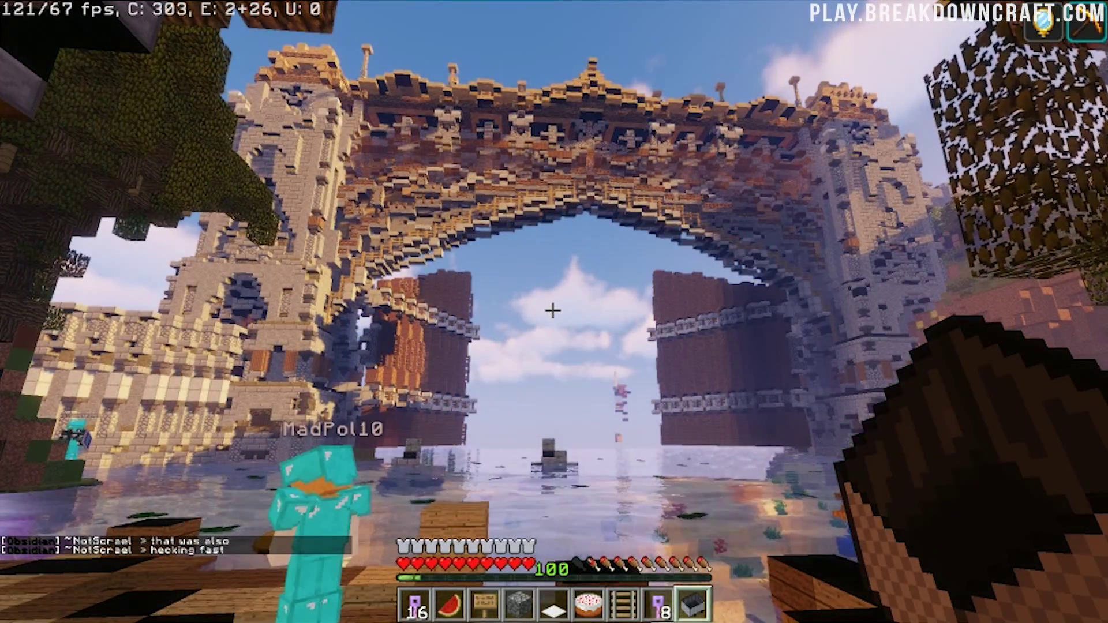
pyautogui.press('w')
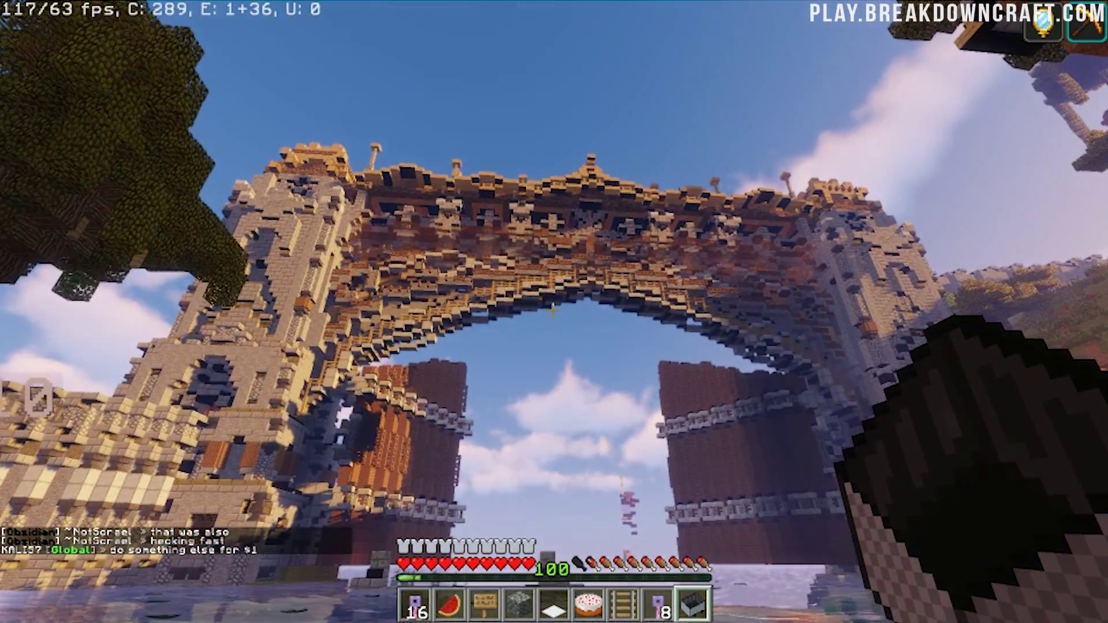
# Set Graphics to Fast in the video settings and return to the game
pyautogui.press('Escape')
pyautogui.click(494, 310)
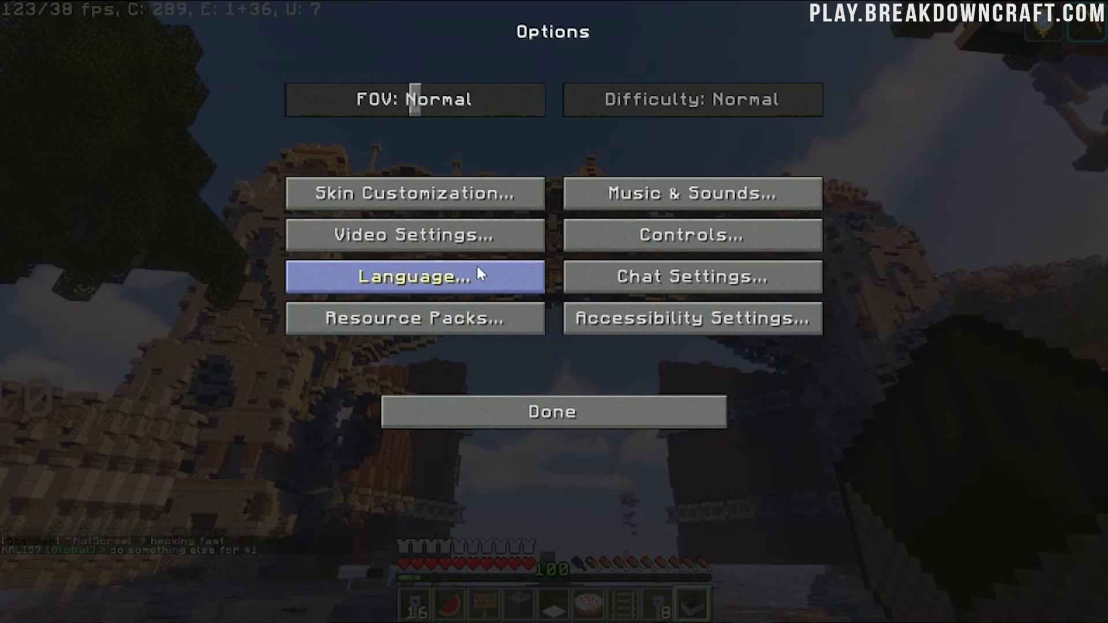
pyautogui.click(470, 234)
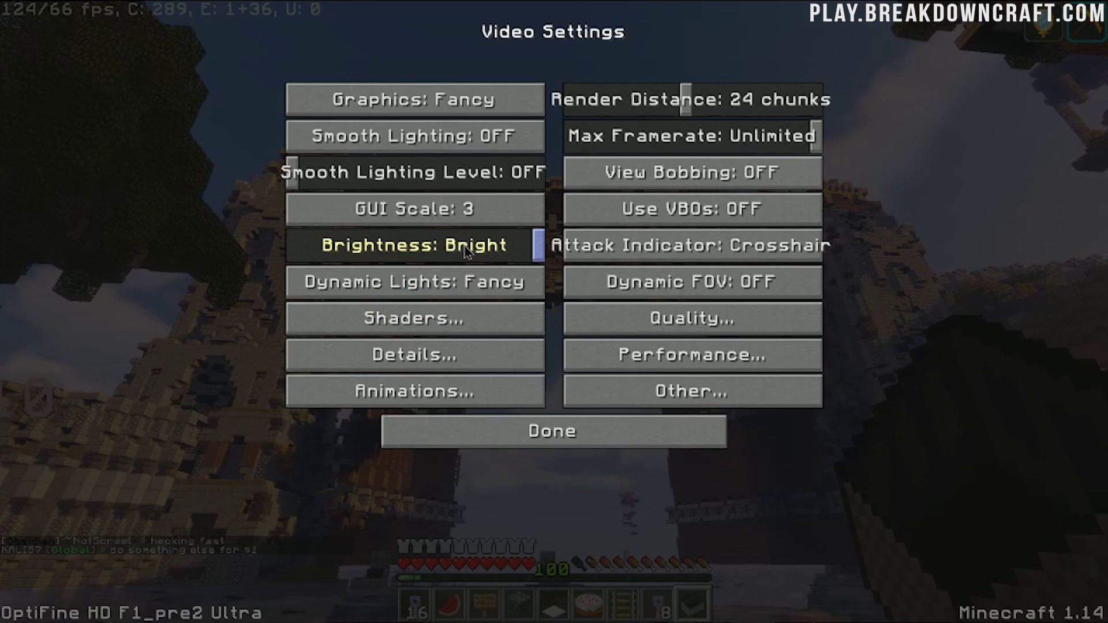
pyautogui.click(419, 112)
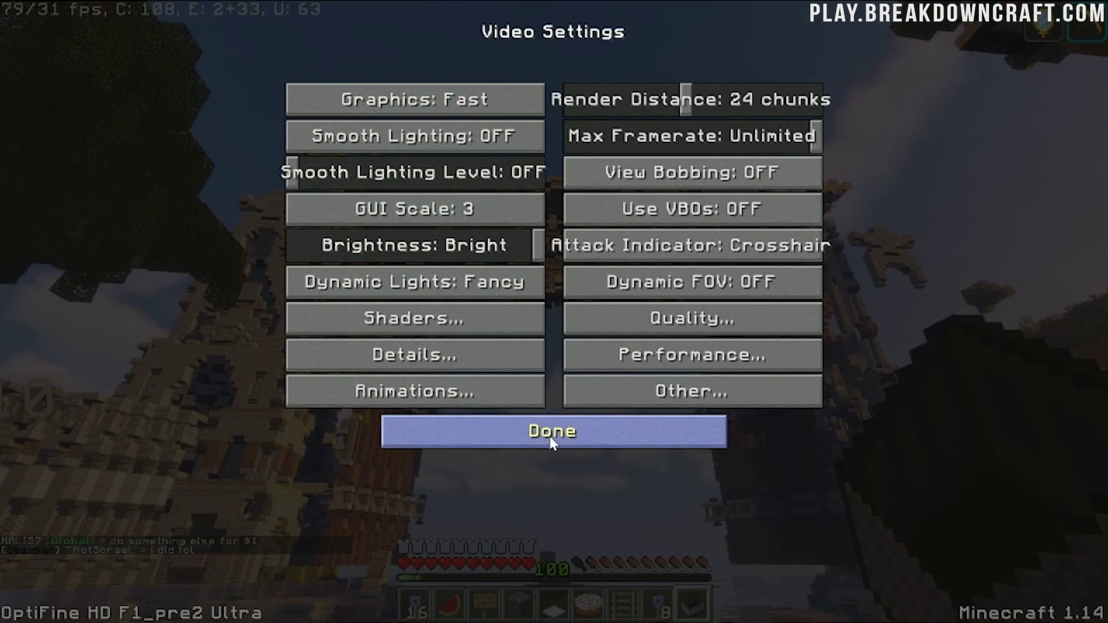
pyautogui.press('Escape')
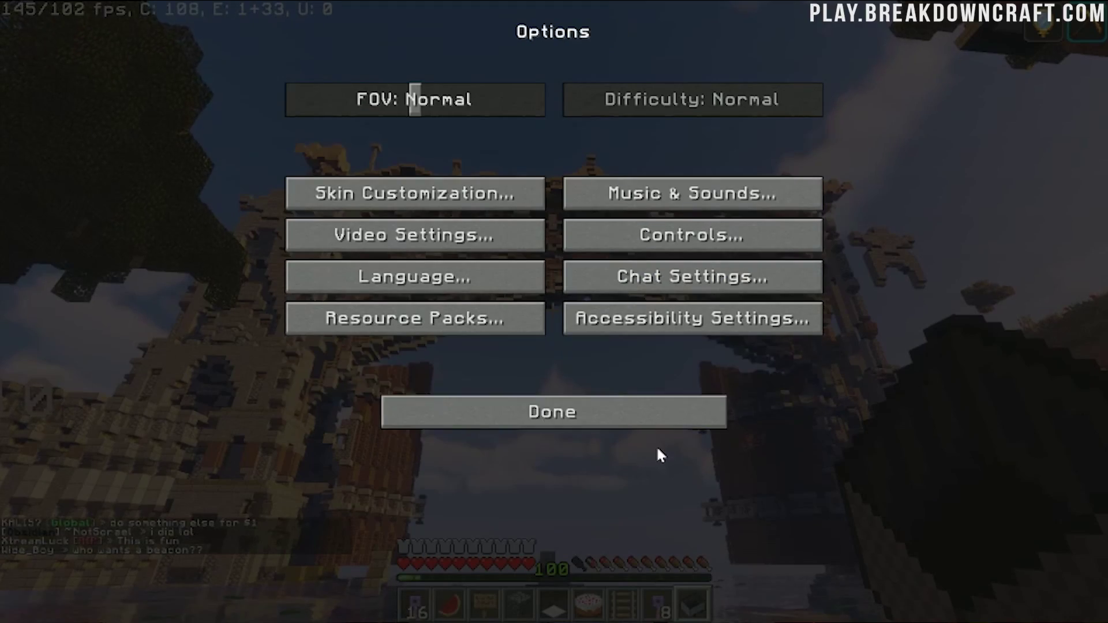
pyautogui.click(603, 426)
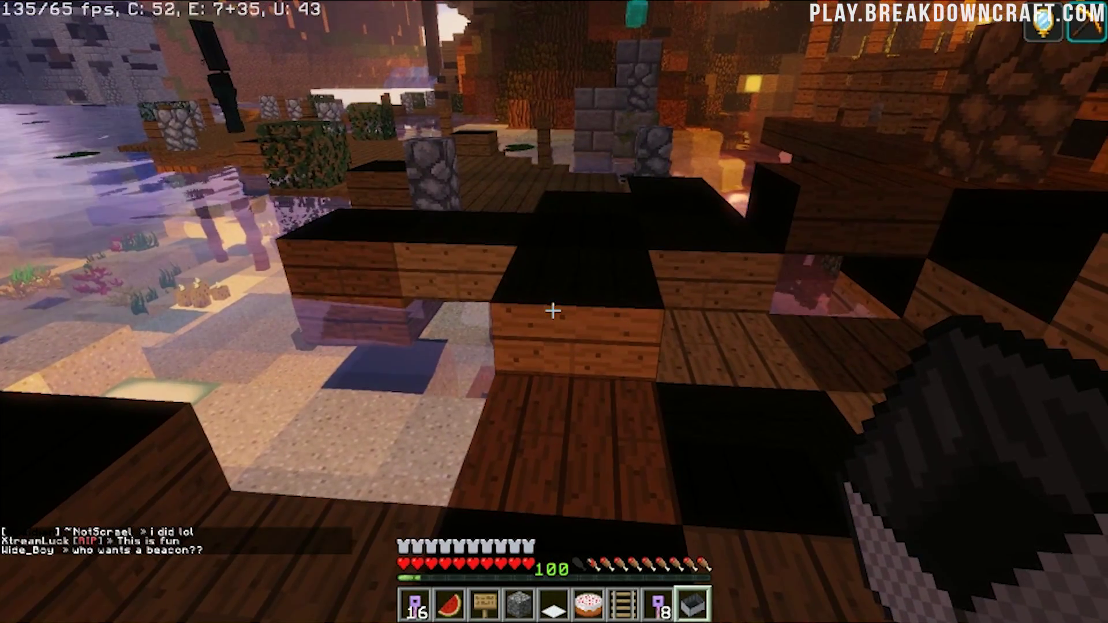
# Set Dynamic Lights to OFF in the video settings and return to the game
pyautogui.press('Escape')
pyautogui.click(469, 241)
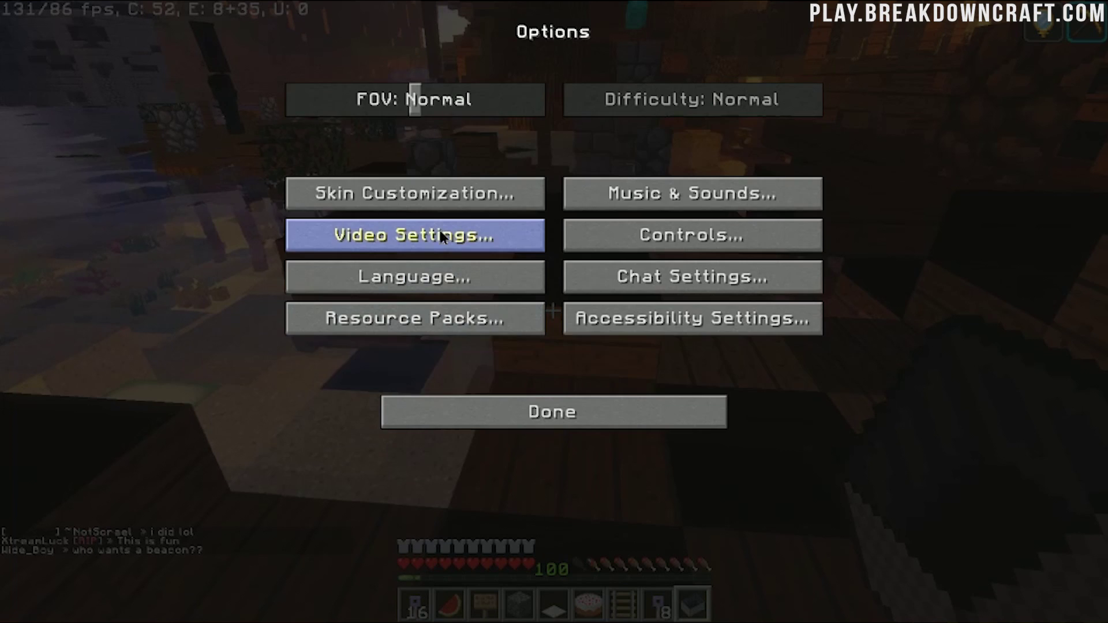
pyautogui.click(440, 236)
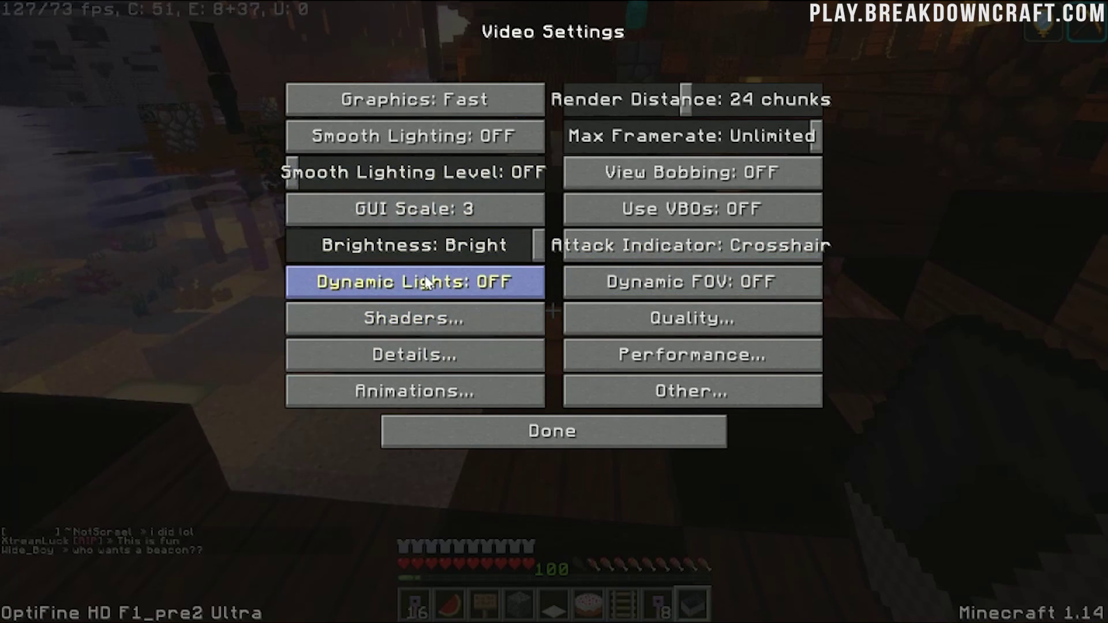
pyautogui.click(509, 440)
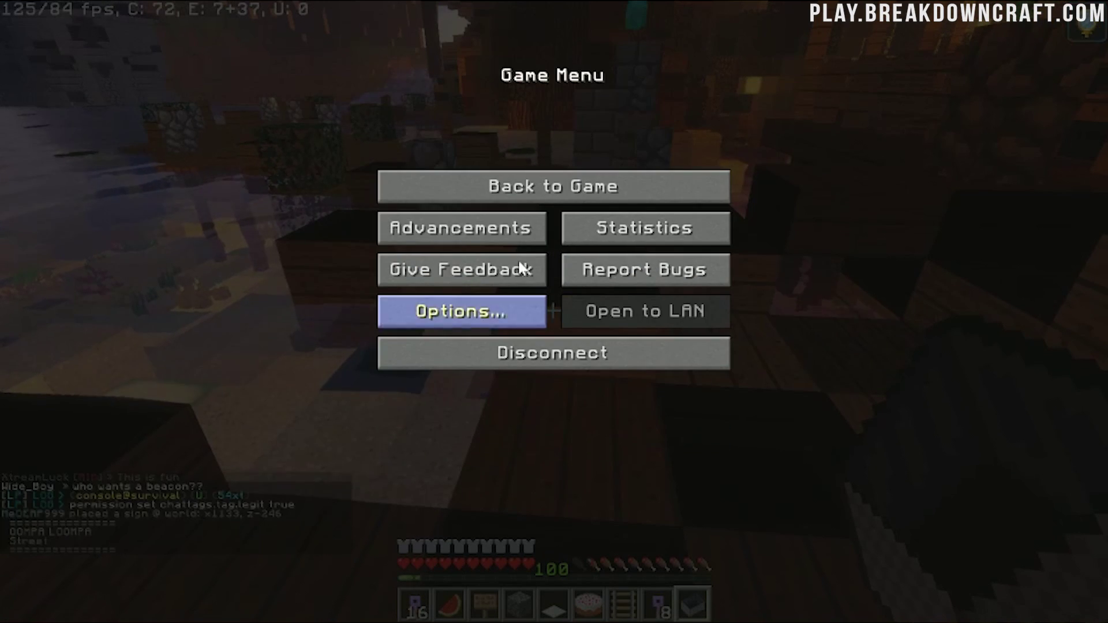
pyautogui.click(608, 178)
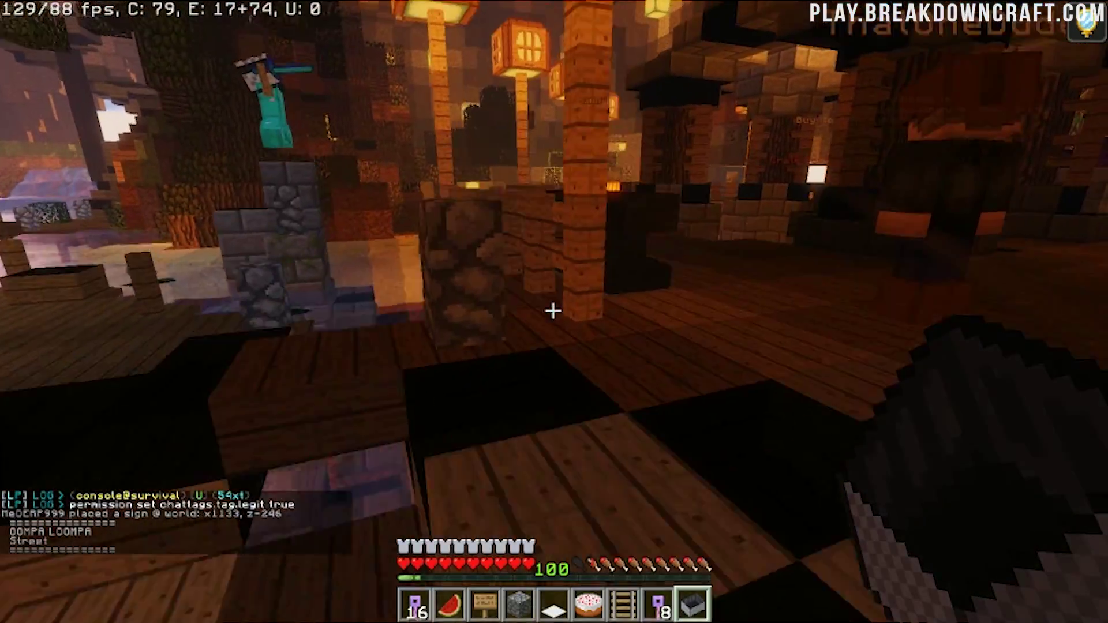
# Move about the edge of the spawn deck and face the gate arch across the water
pyautogui.press('w')
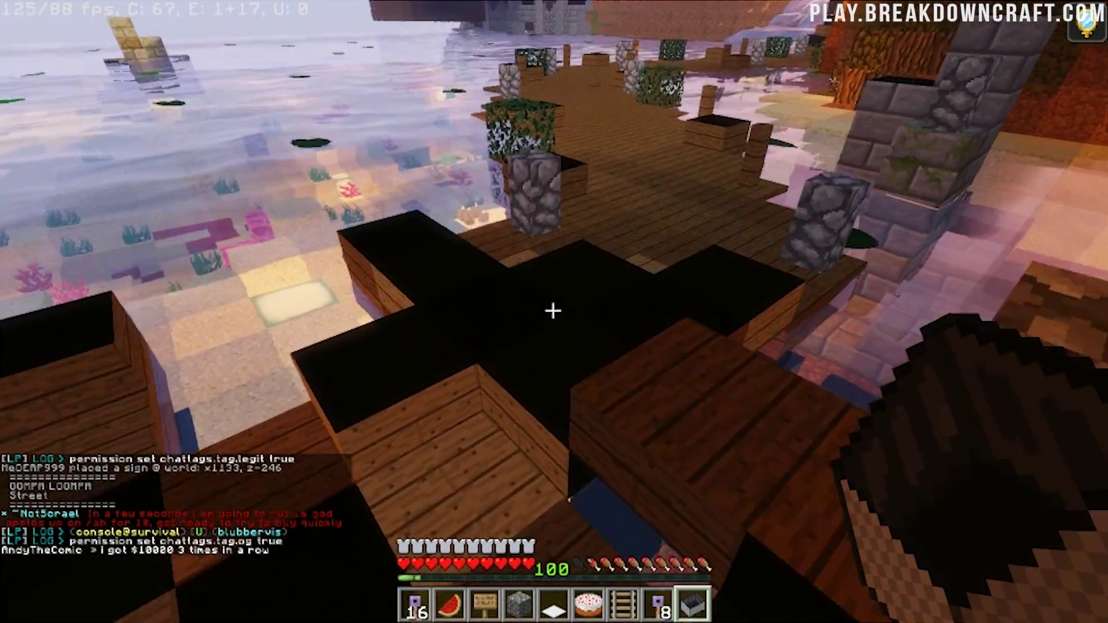
pyautogui.press('s')
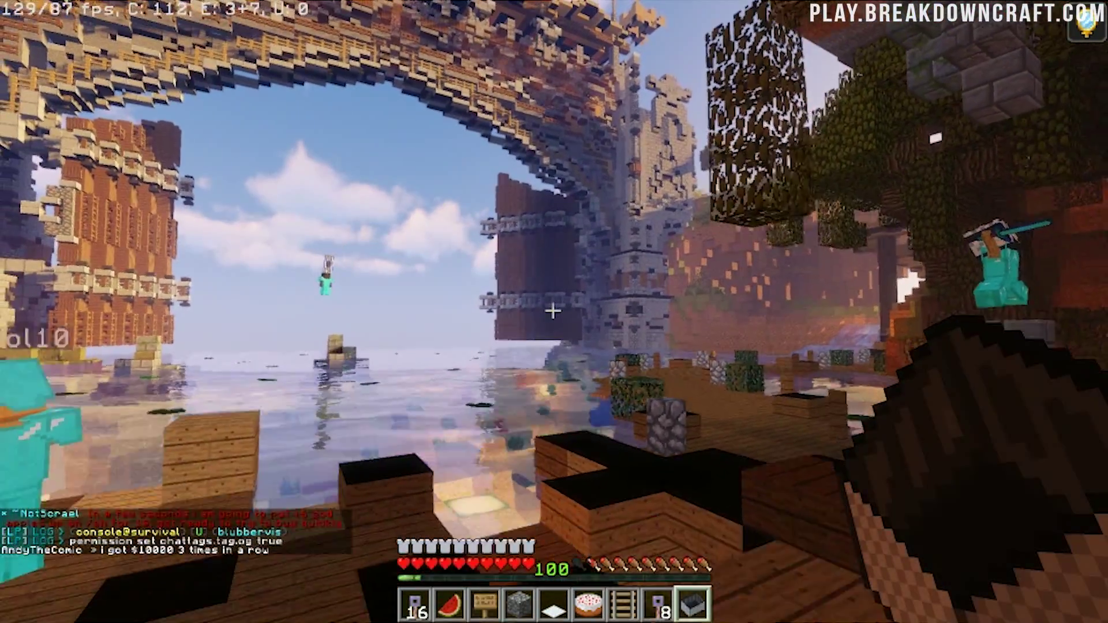
pyautogui.press('s')
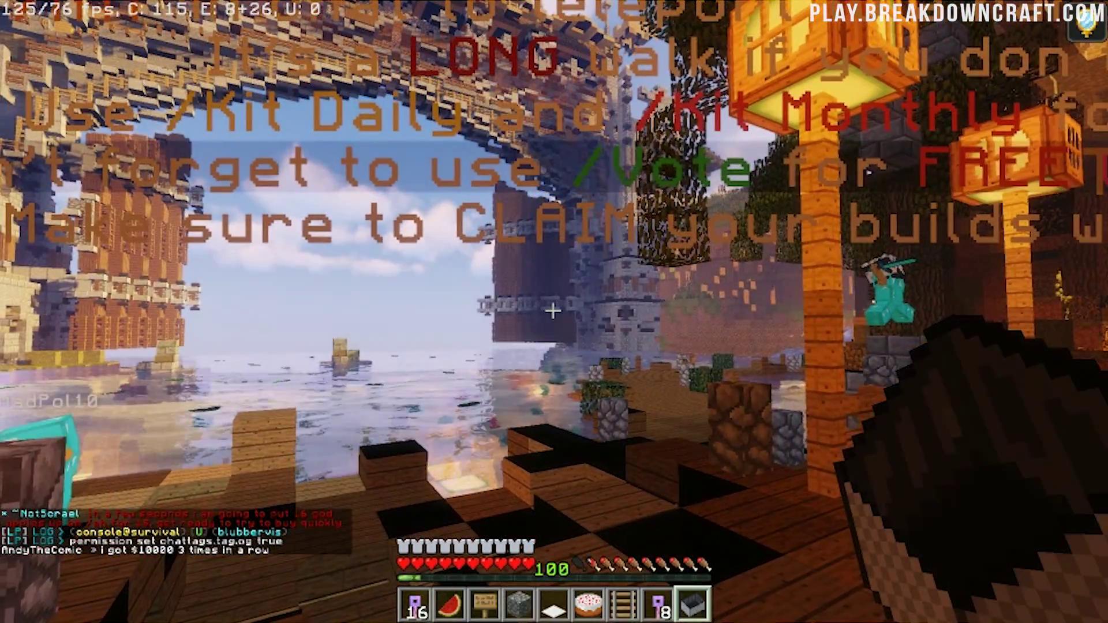
pyautogui.press('w')
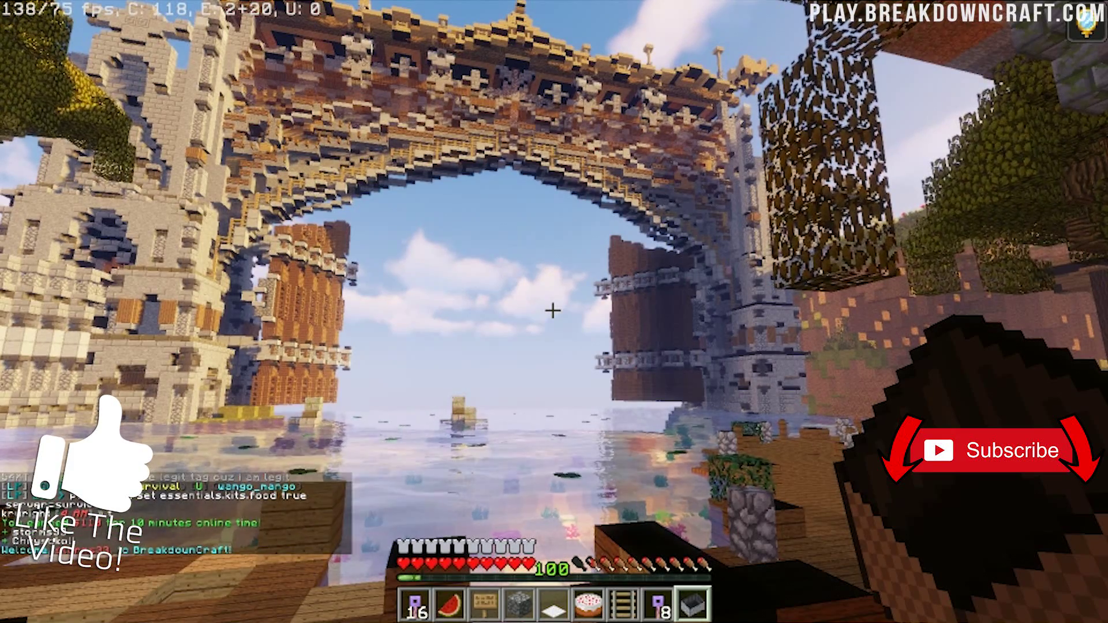
# Open and close the chat, and display the server's online player list
pyautogui.press('t')
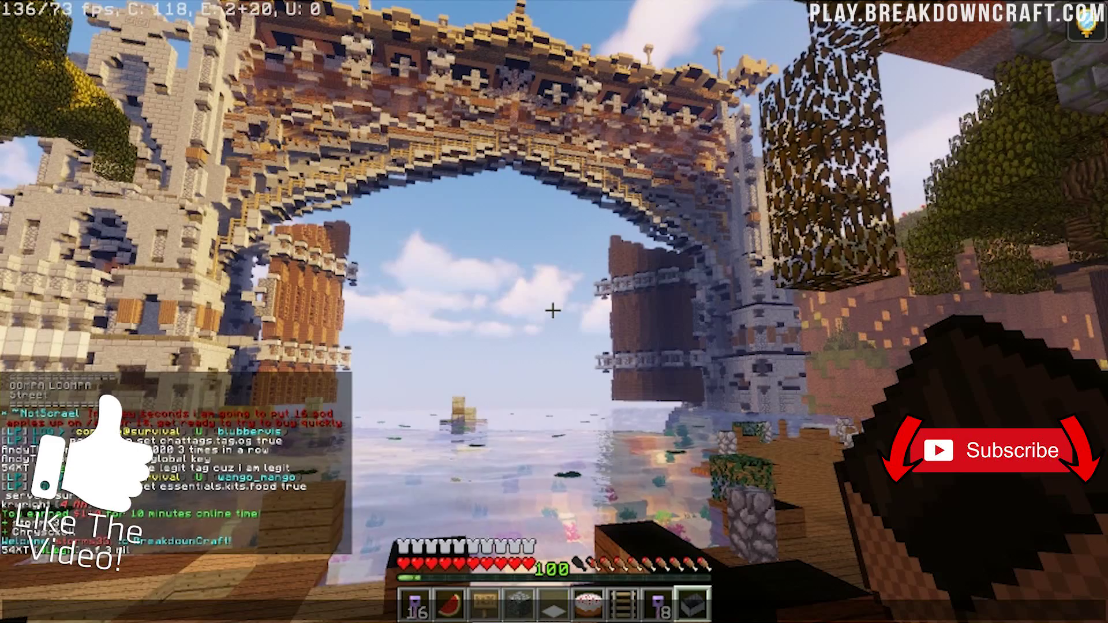
pyautogui.press('Escape')
pyautogui.press('Tab')
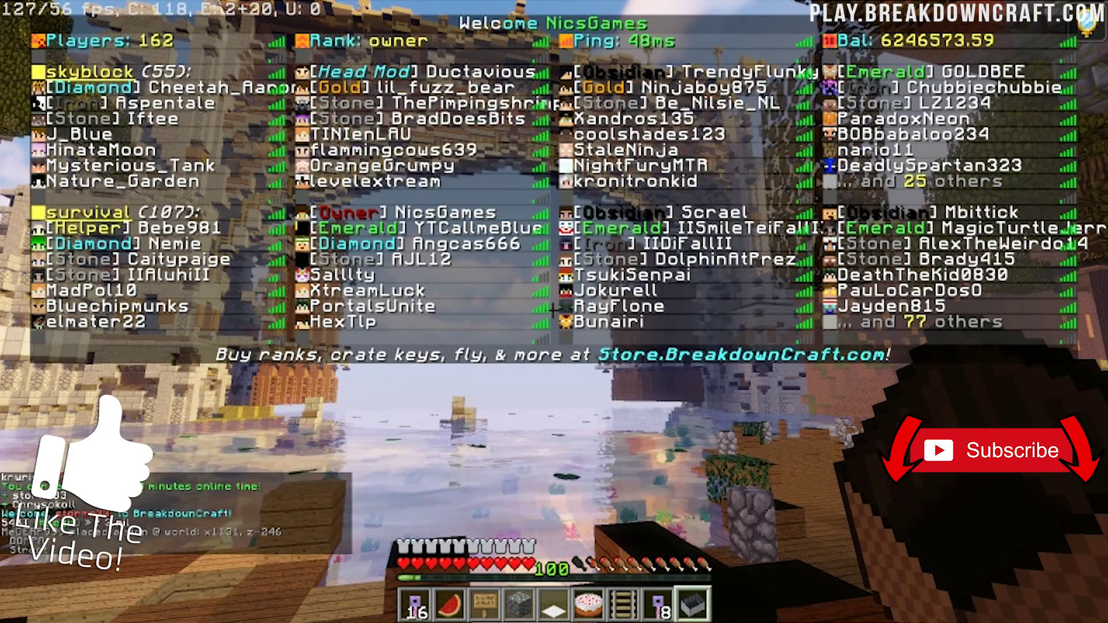